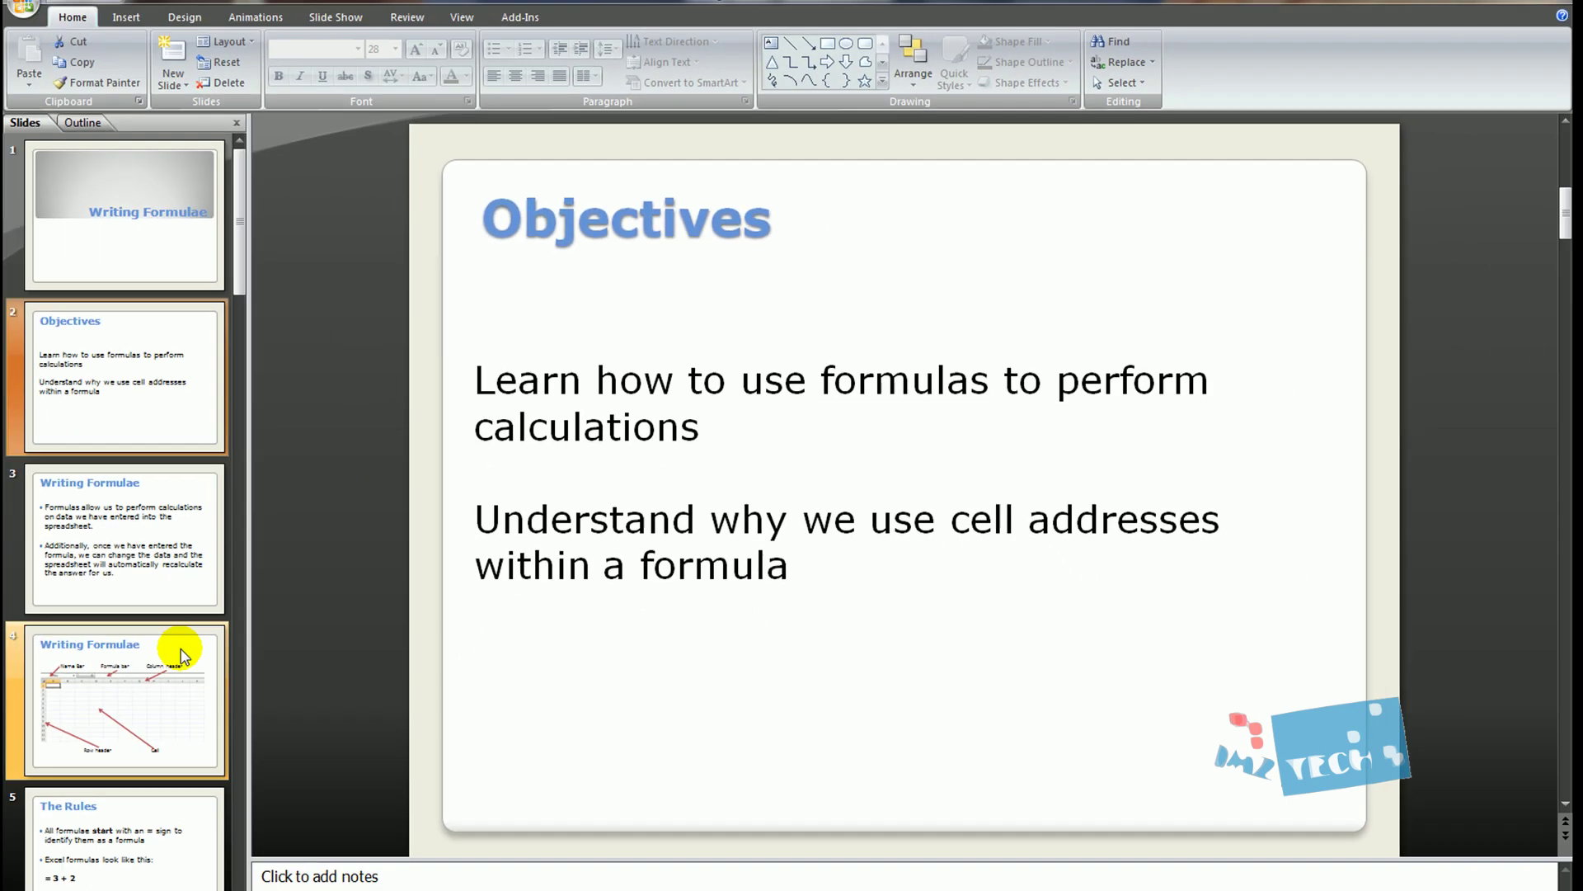
- Leave the PowerPoint presentation and bring Excel's Book1 workbook to the front from the taskbar
left_click(201, 679)
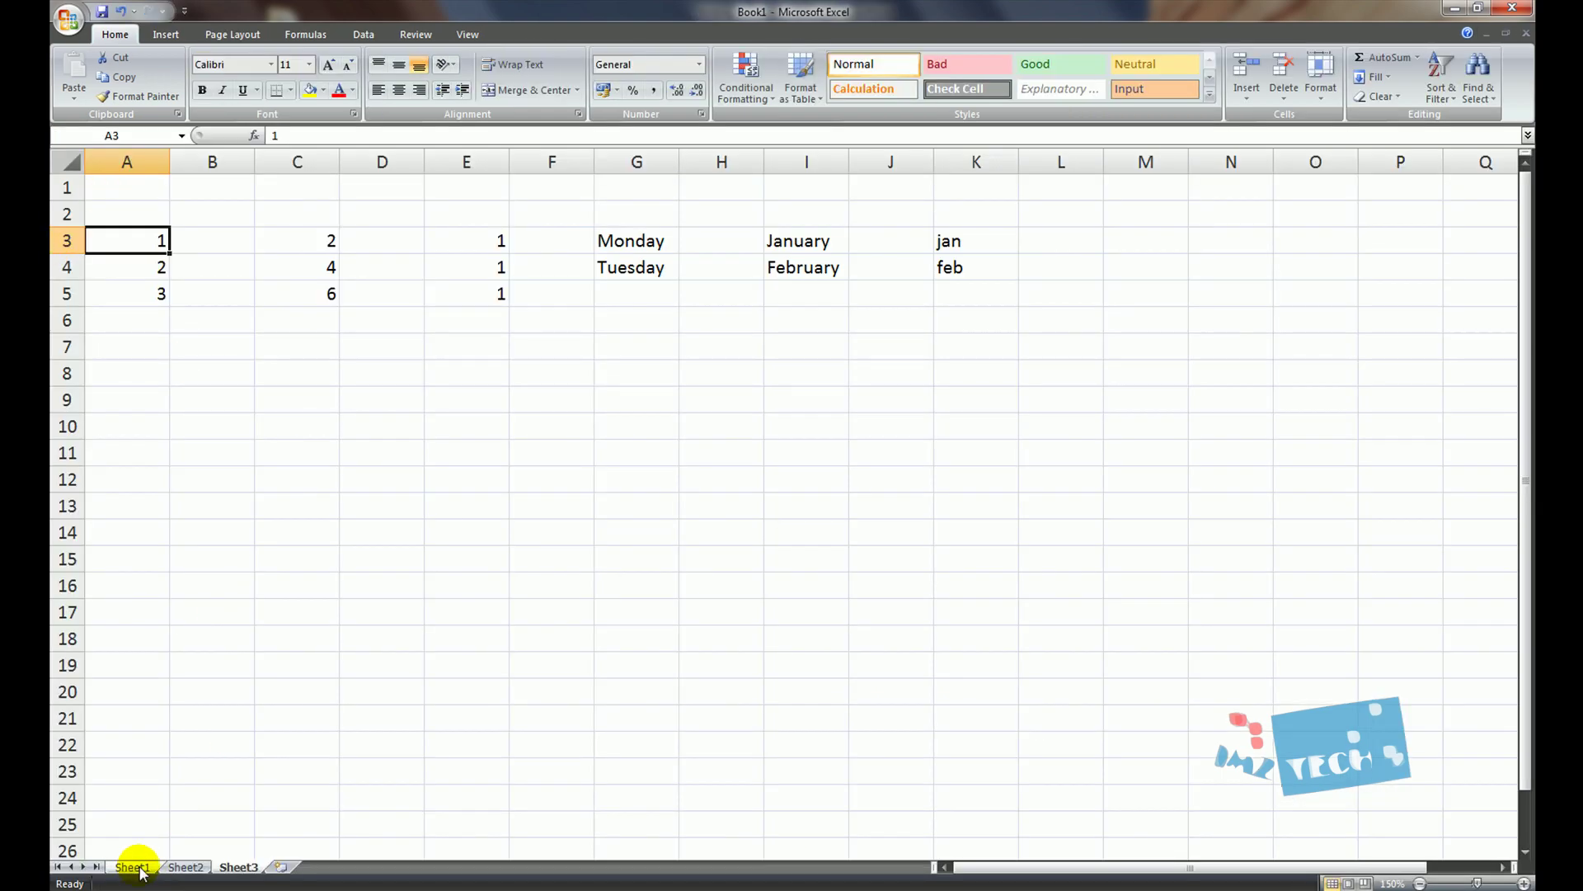
- Switch to Sheet1 and point out the day headings and sales figures such as Small Tuesday's 1000
left_click(137, 869)
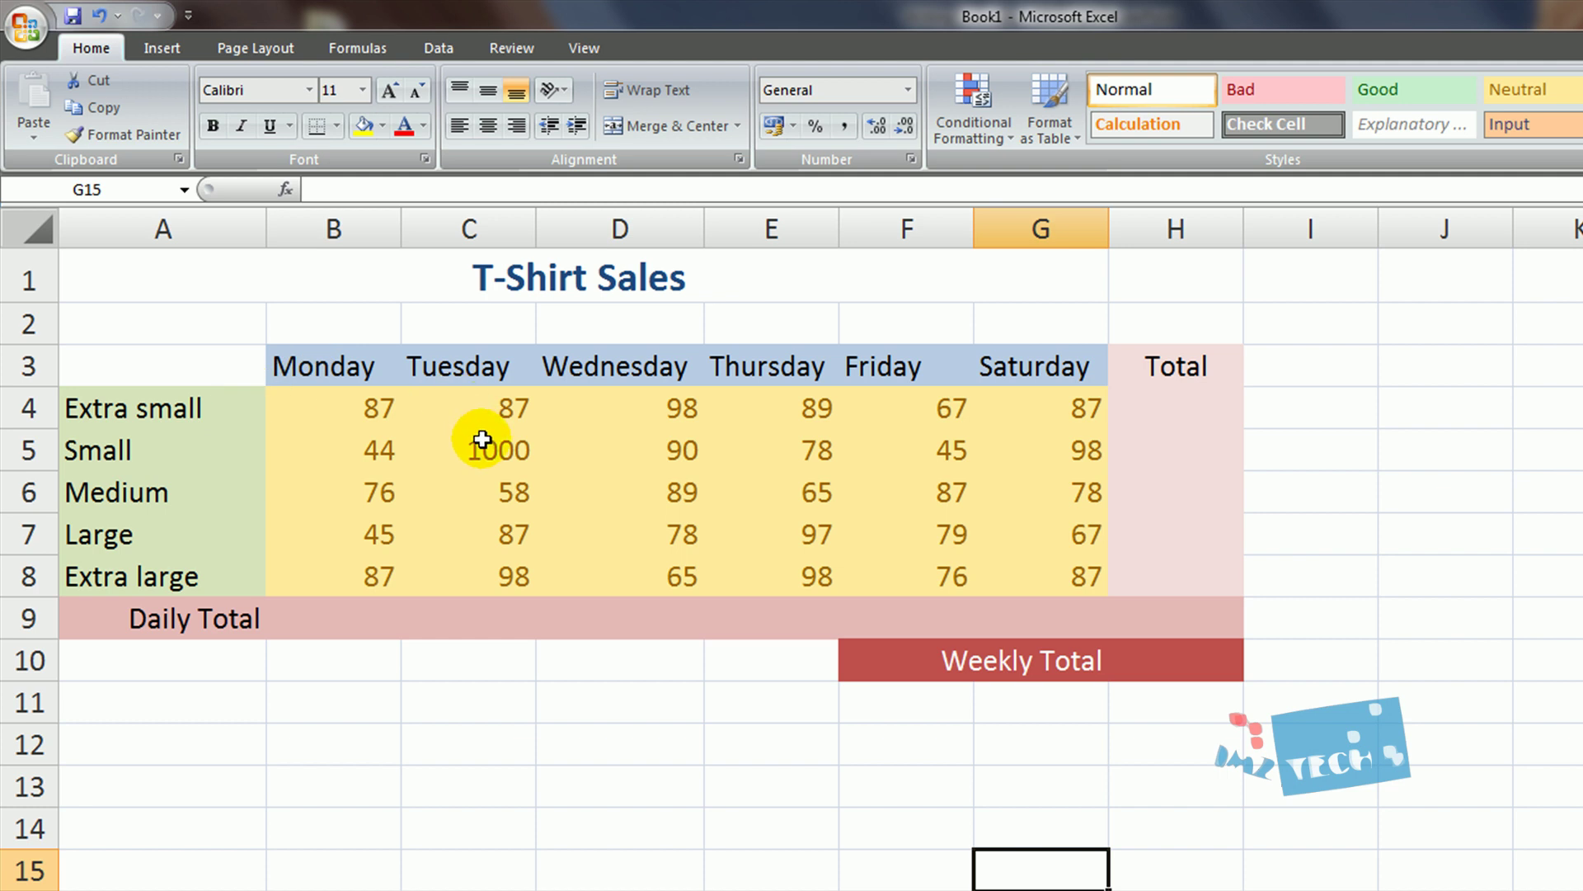
left_click(336, 368)
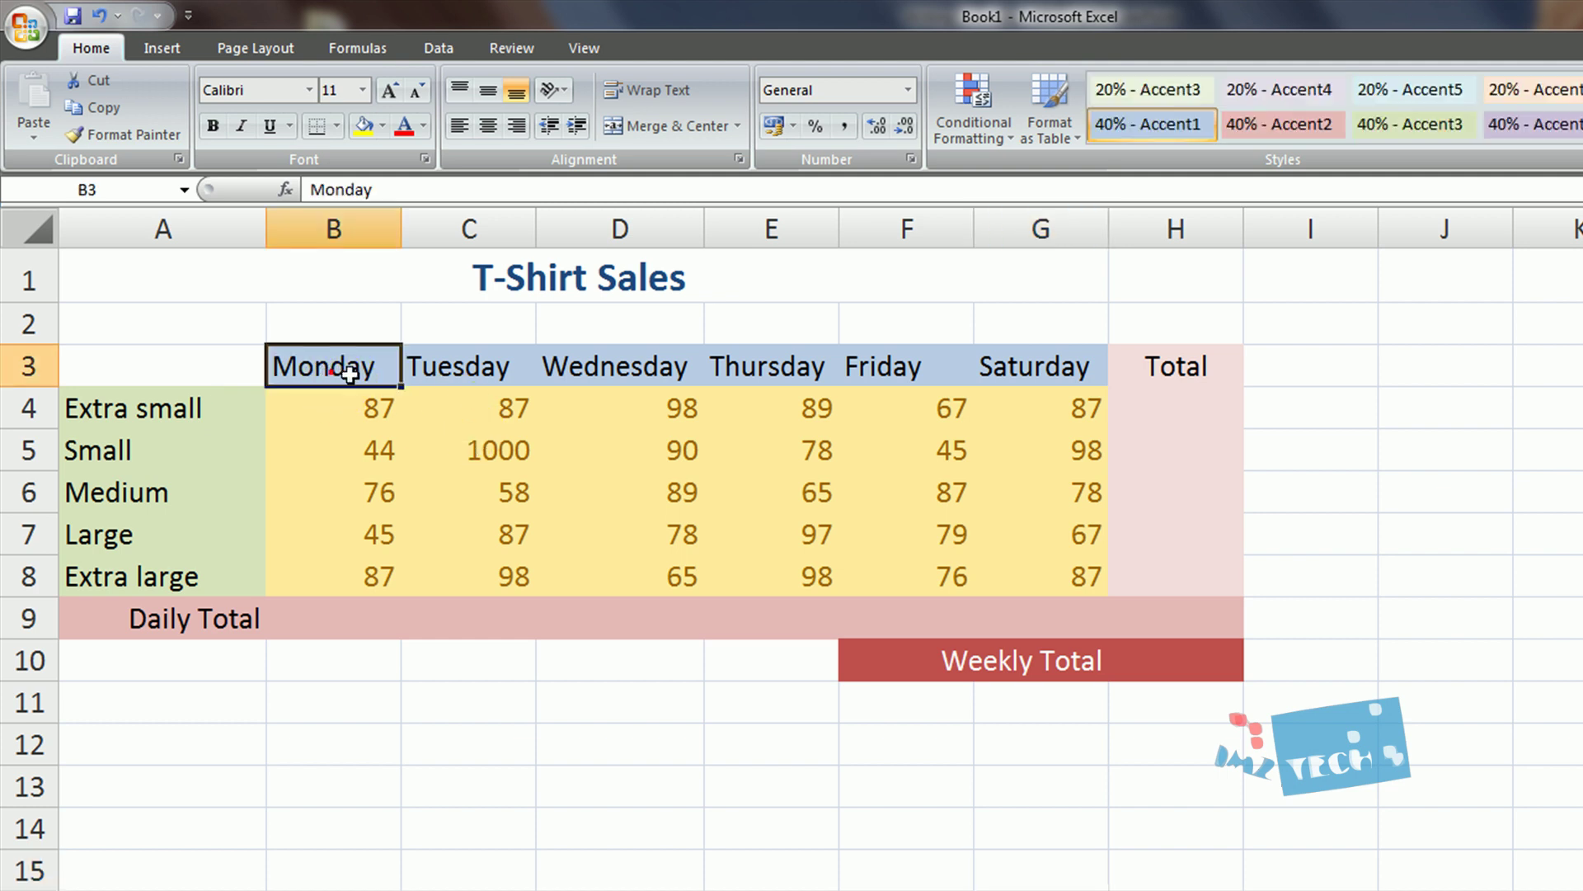
left_click(601, 364)
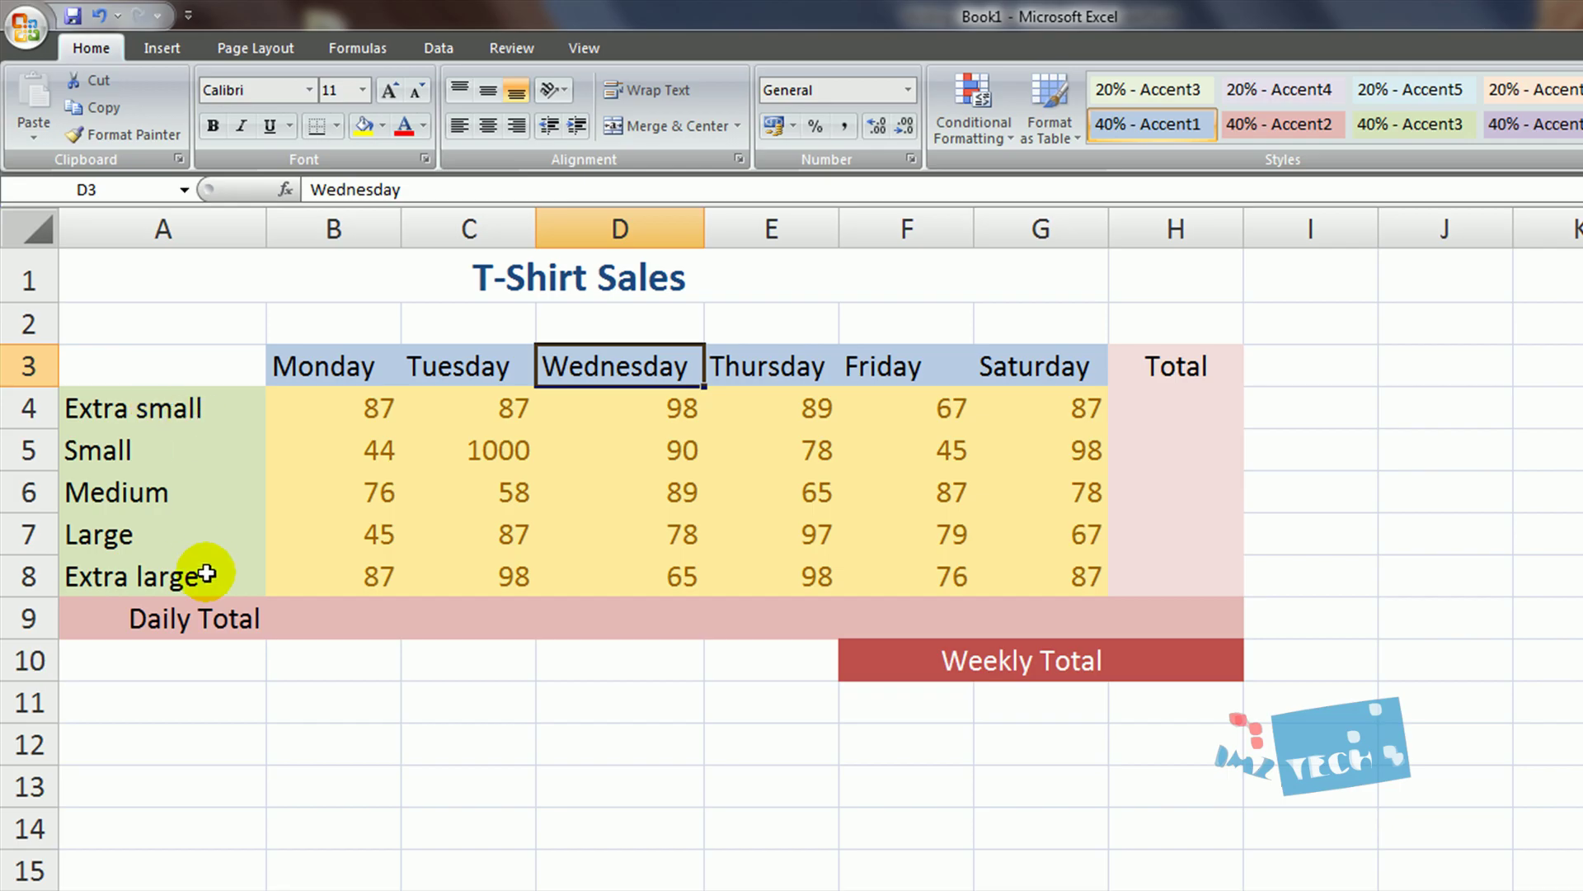
left_click(493, 442)
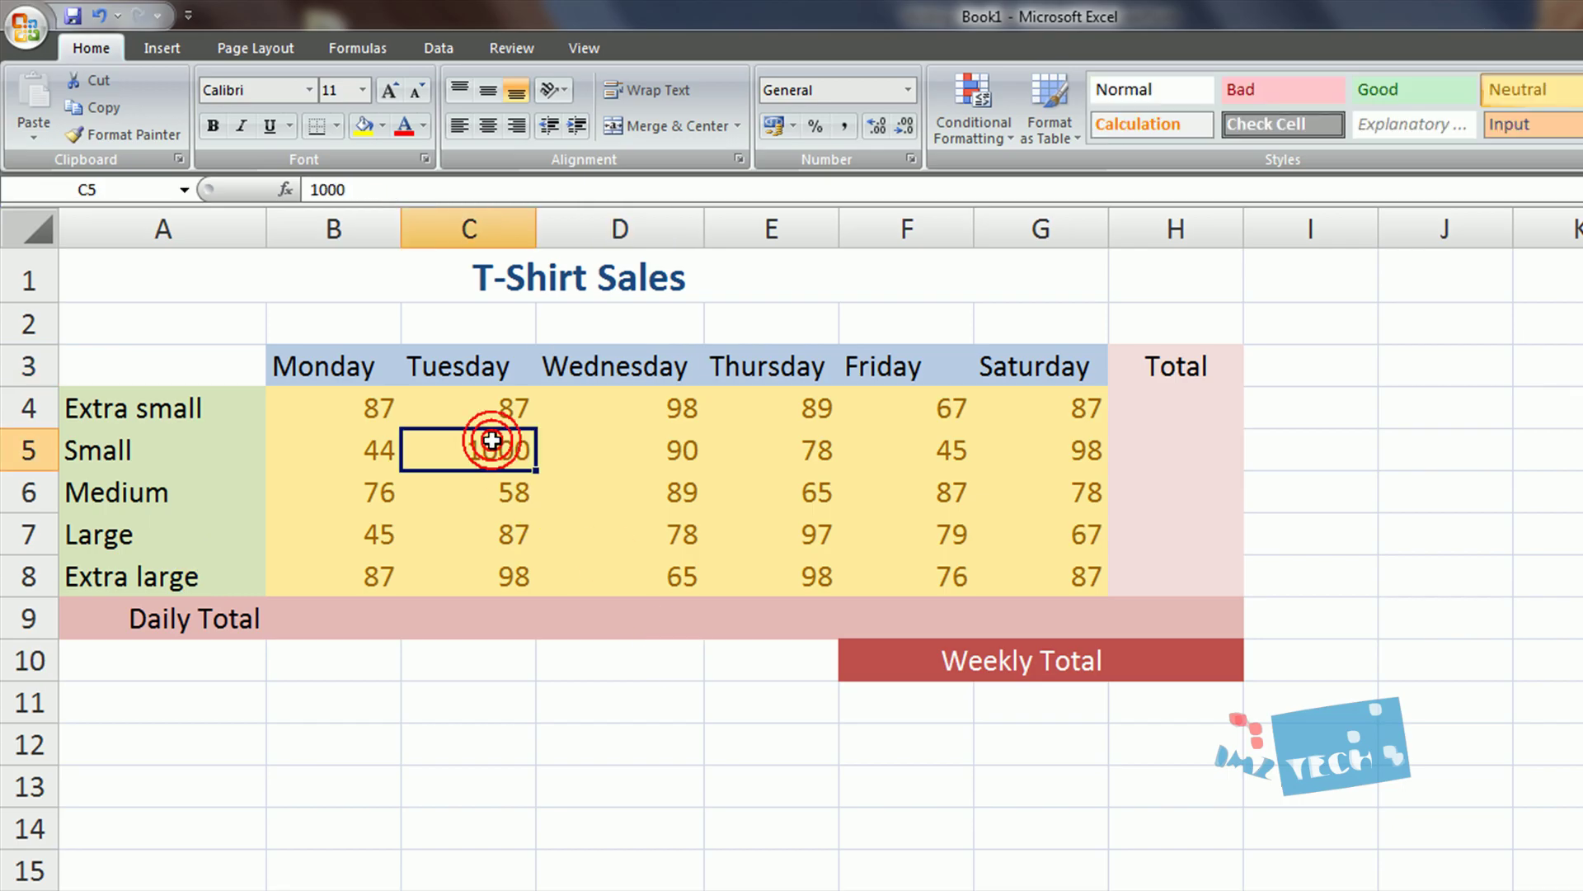
left_click(339, 403)
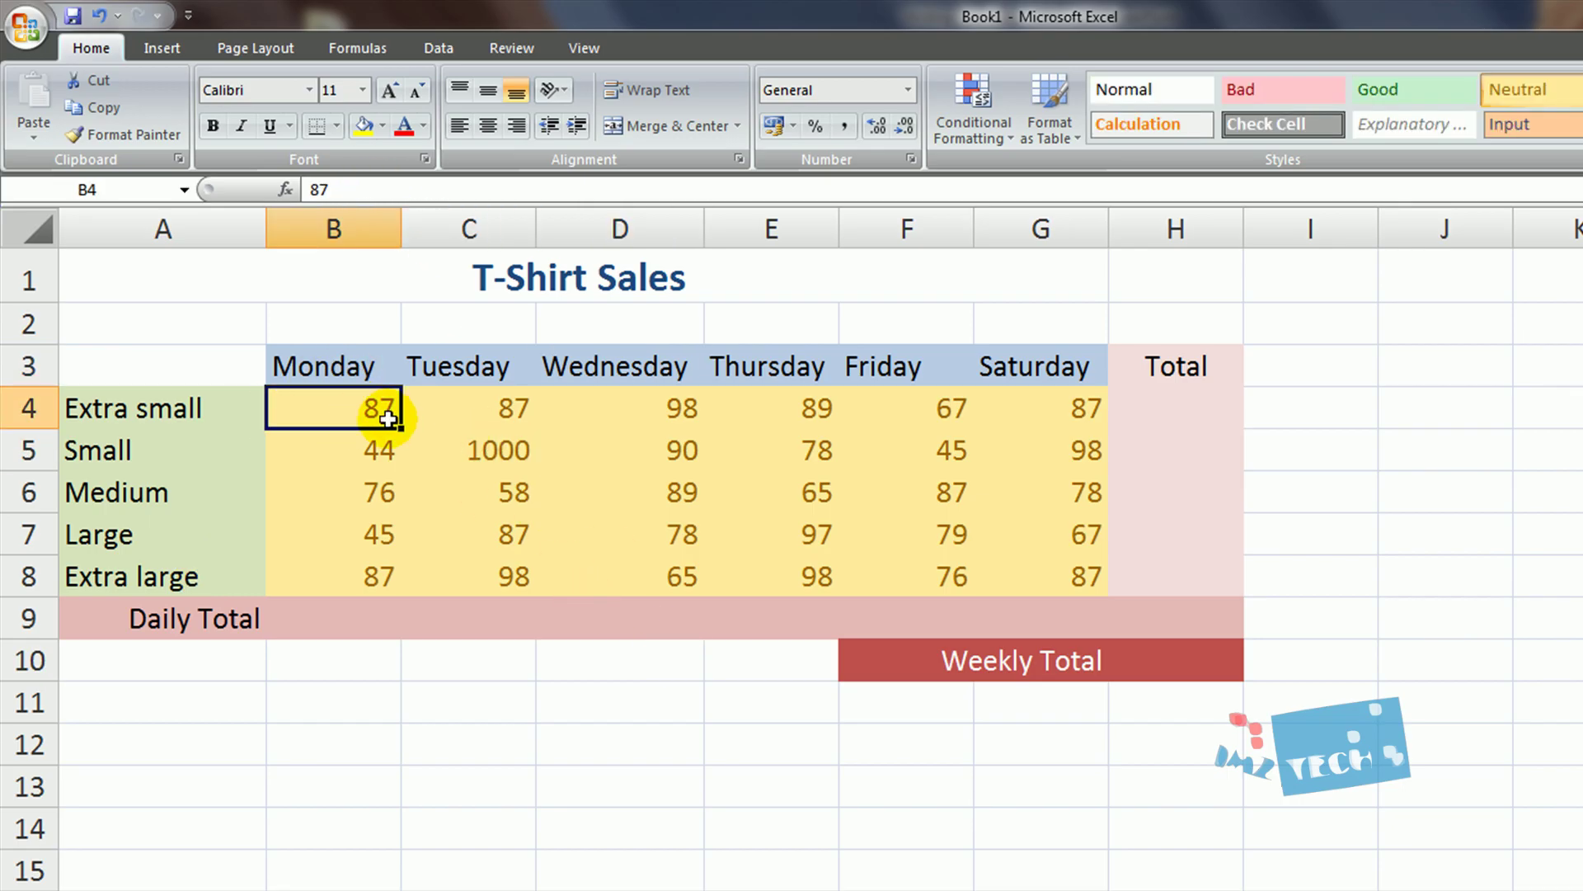
left_click(1090, 403)
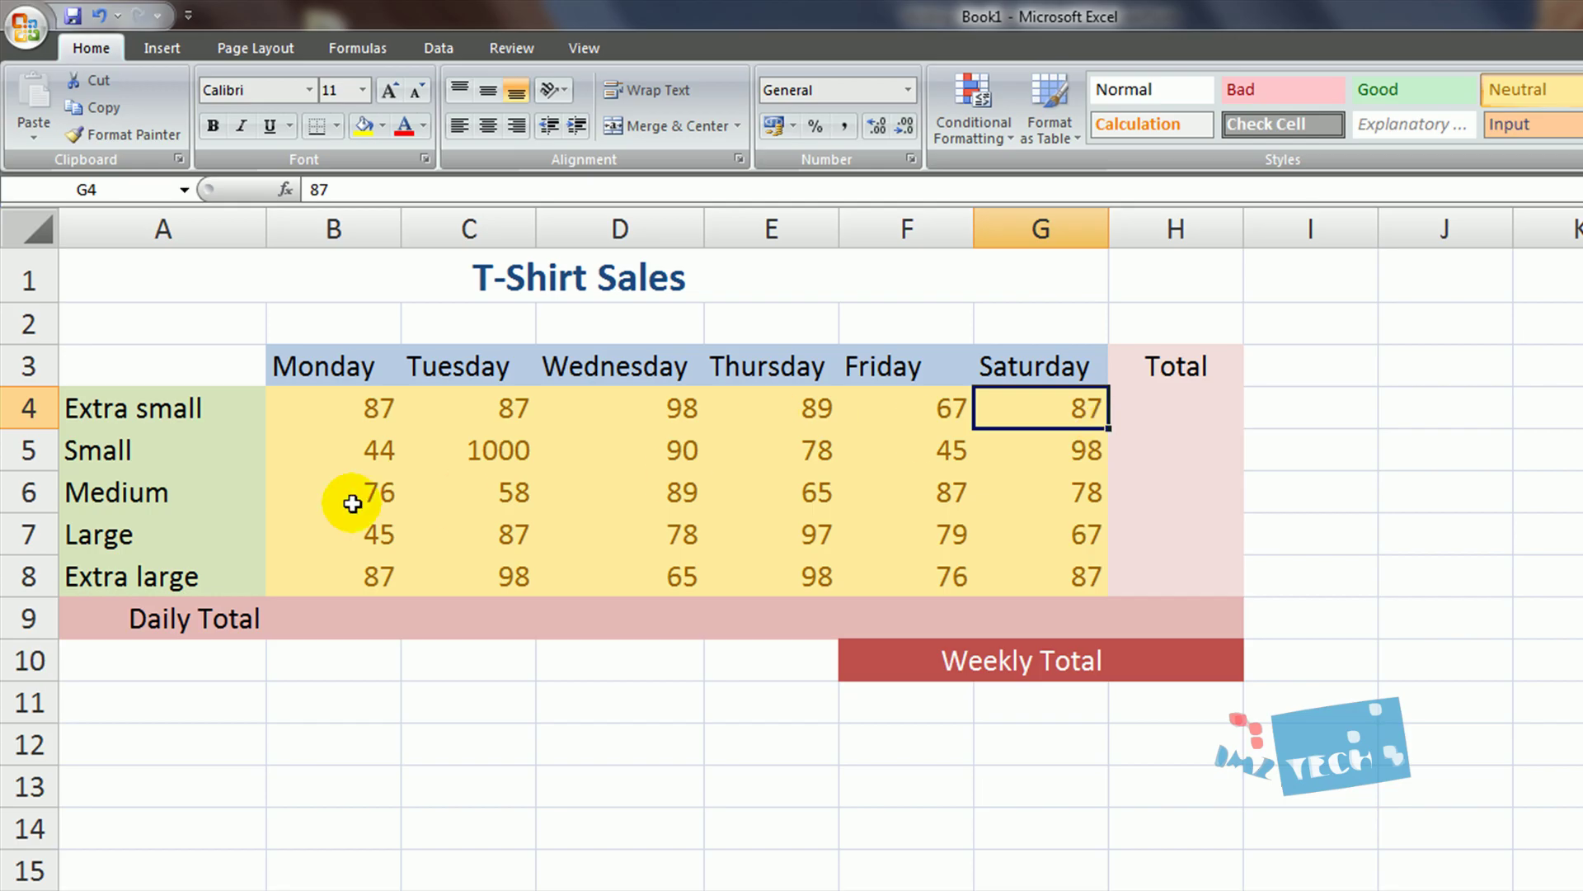
- Highlight the empty Total column H4:H9 and the Daily Total row B9:H9
left_click_drag(1168, 388, 1180, 601)
left_click(325, 623)
left_click_drag(376, 622, 1166, 608)
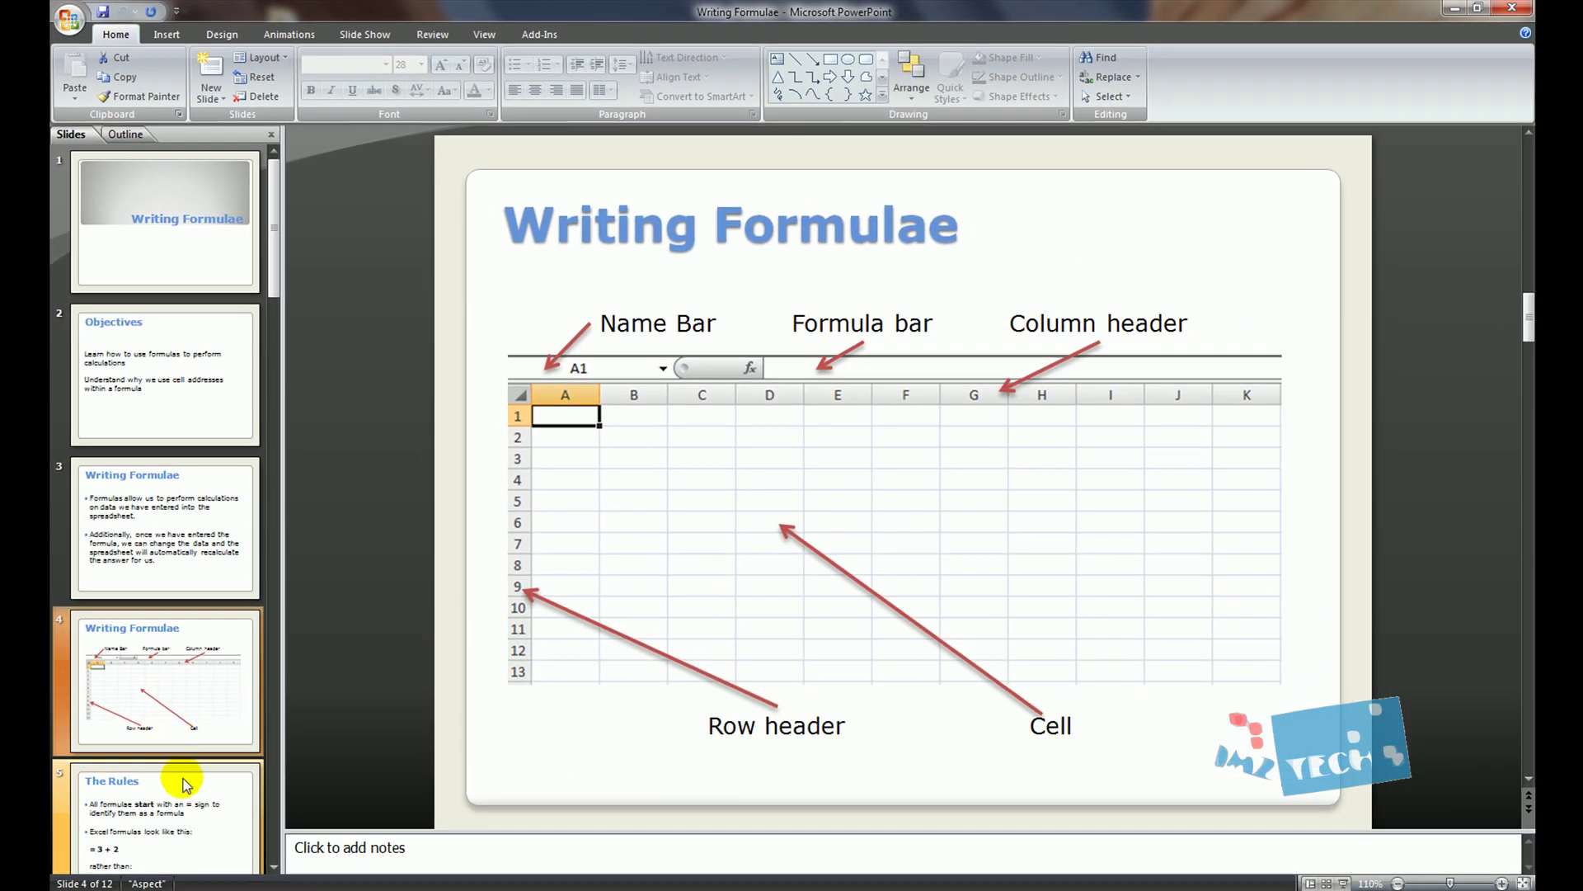
- Show The Rules slide explaining that formulas start with =
left_click(186, 783)
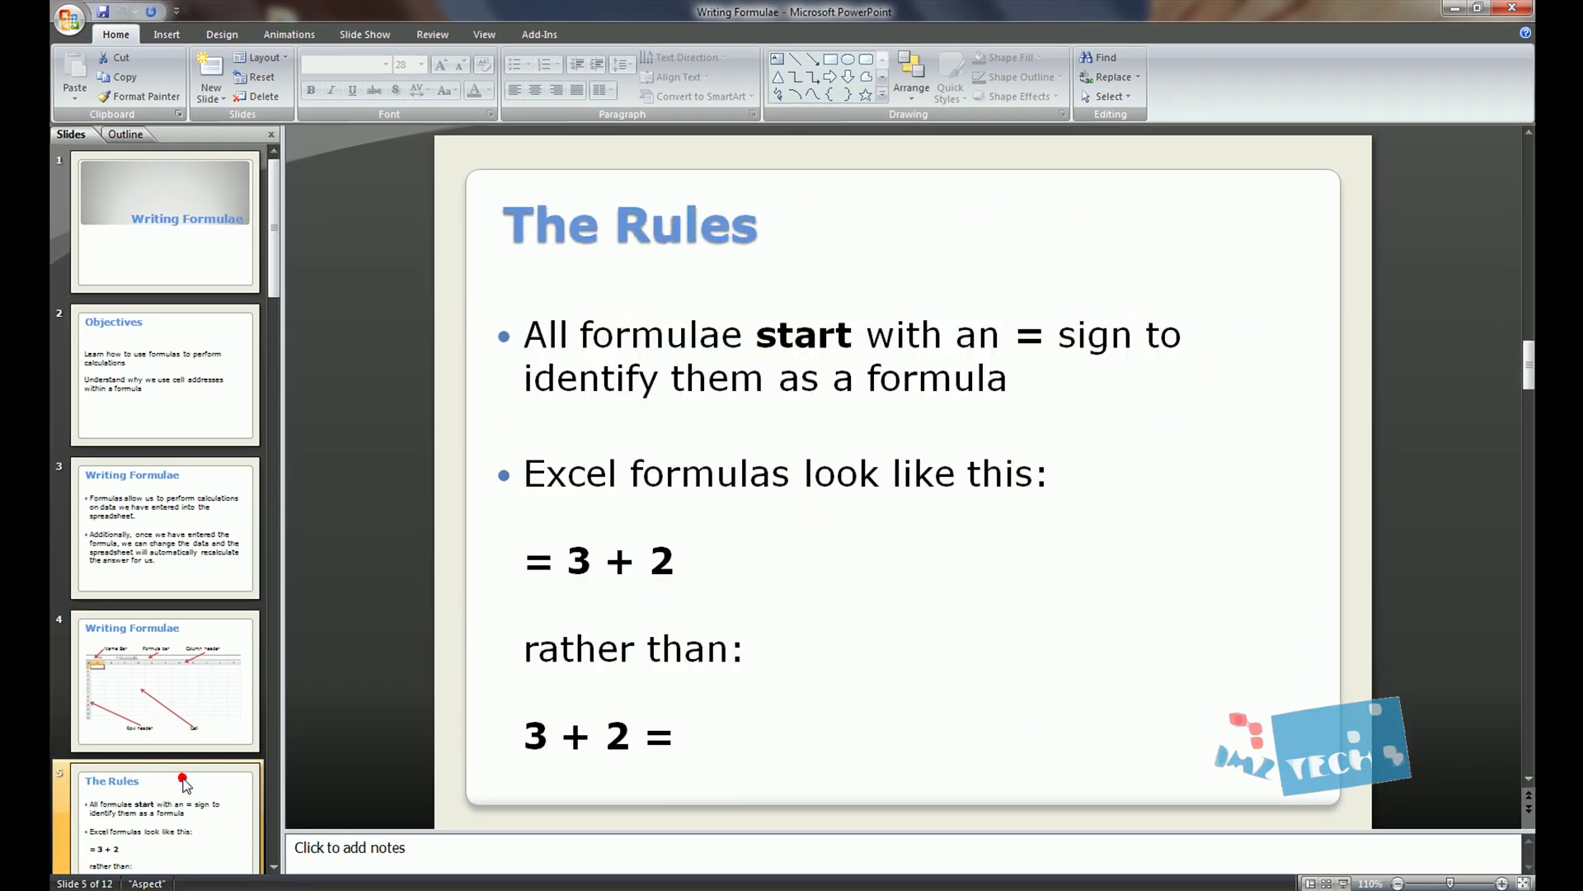
scroll(208, 635, "down", 1)
scroll(673, 437, "down", 1)
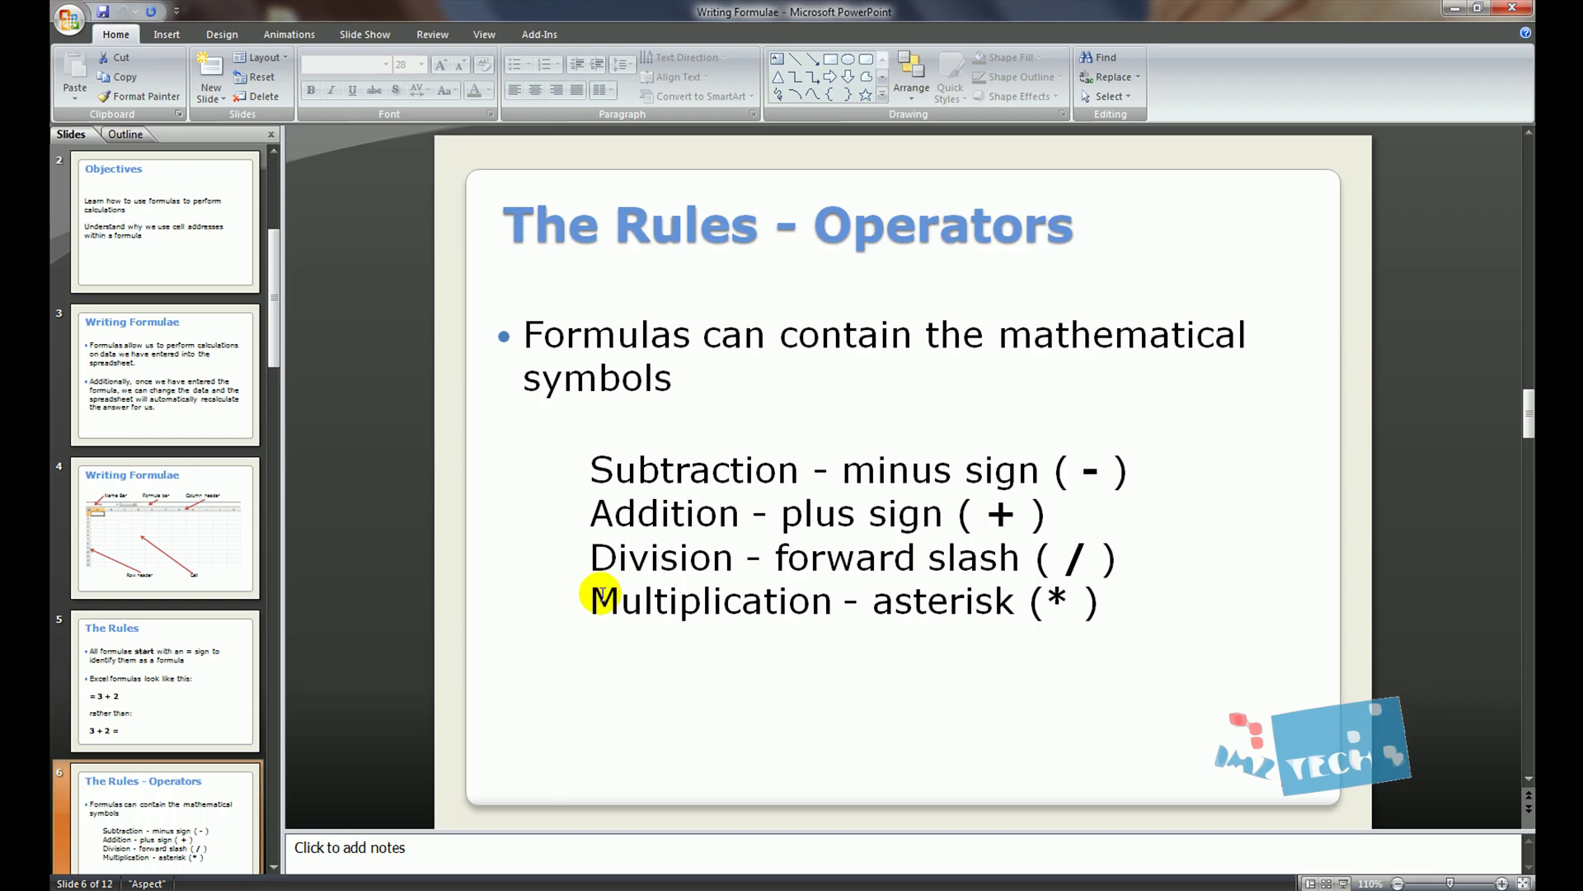
- Highlight the division slash in the operators list, then return to the Excel T-Shirt Sales workbook
left_click(1084, 551)
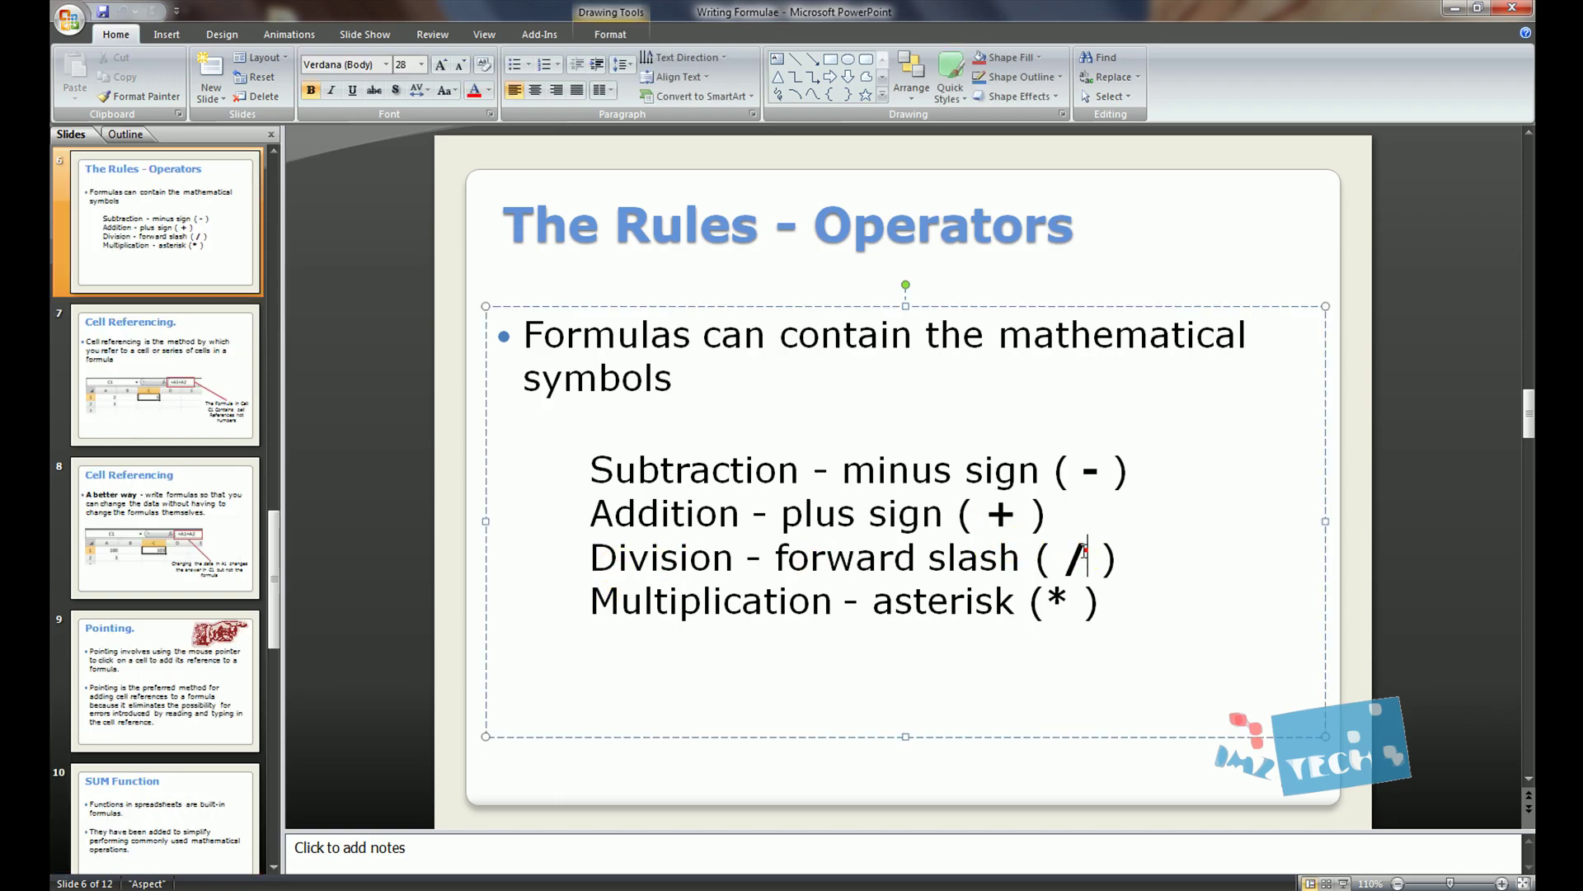
left_click_drag(1085, 551, 1057, 597)
left_click(1056, 598)
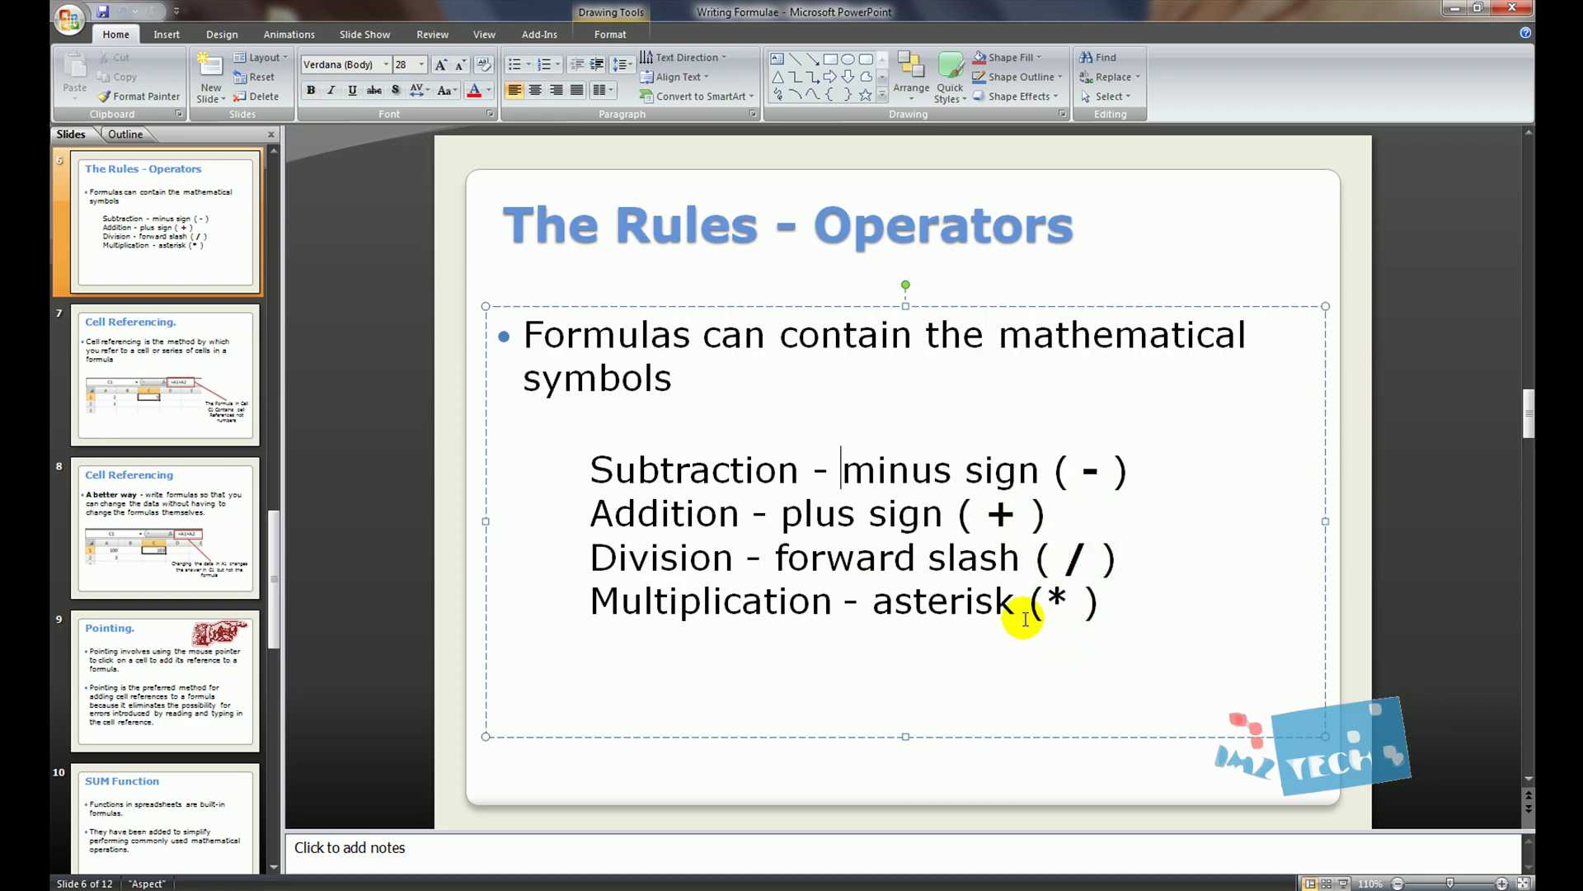
scroll(804, 563, "up", 2)
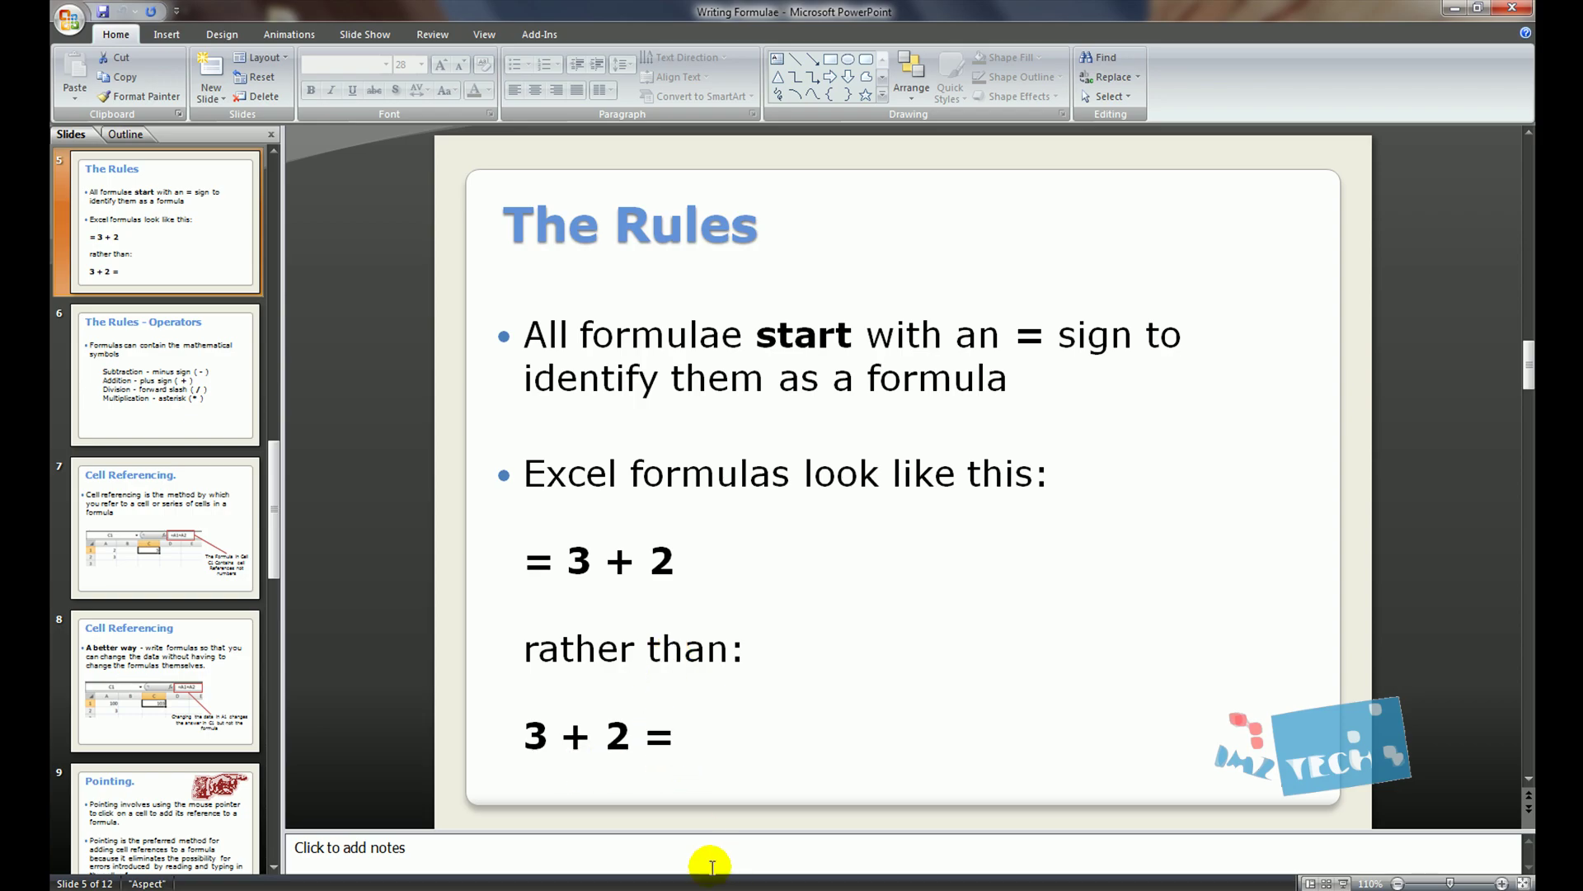
left_click(676, 884)
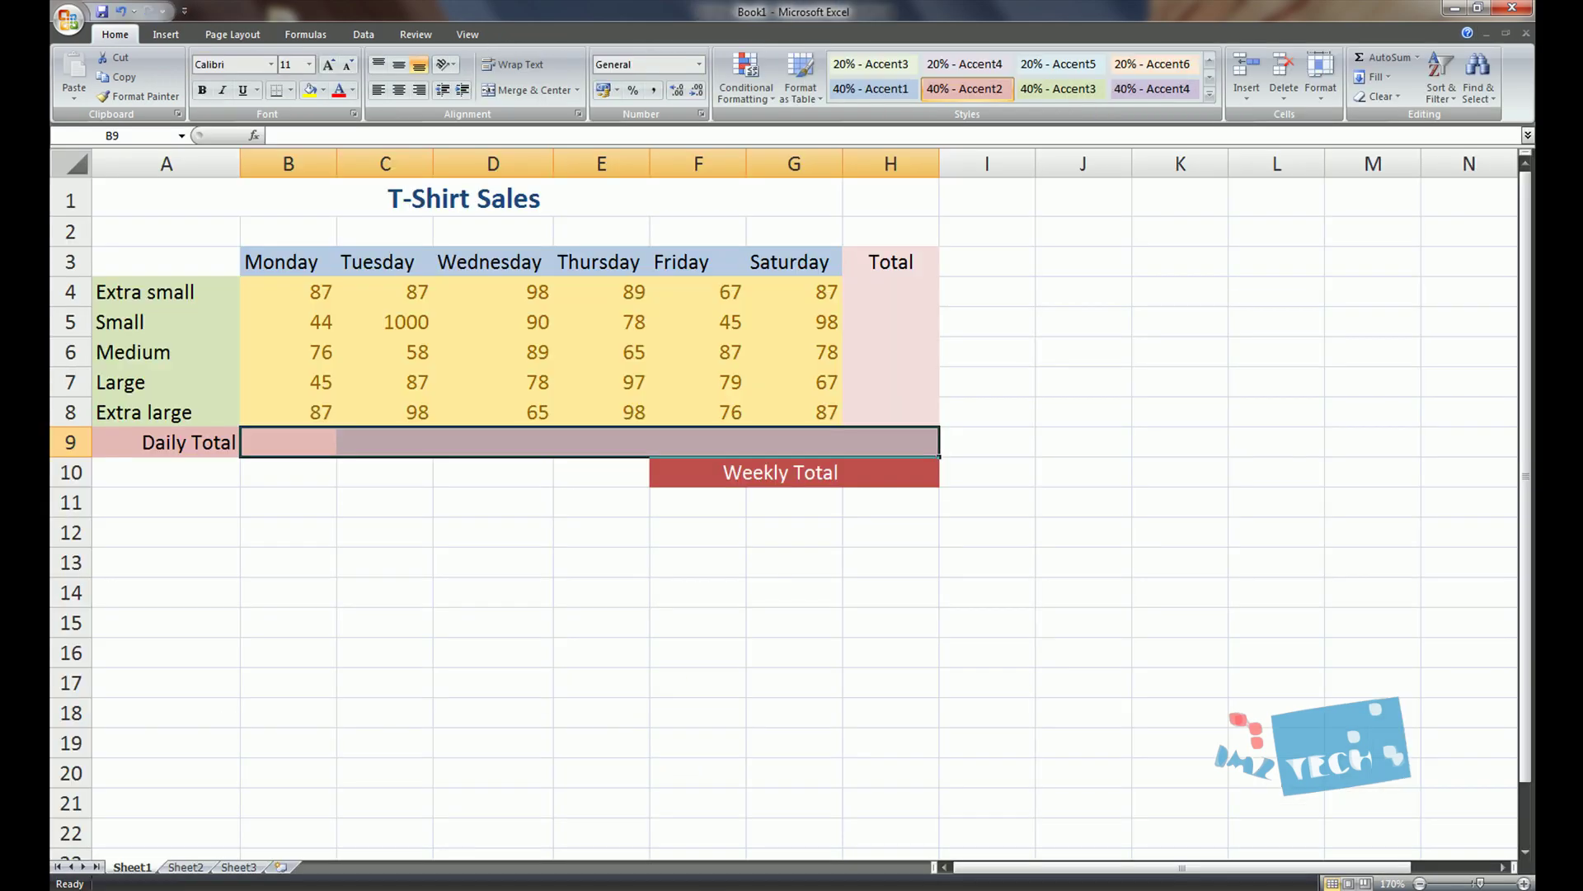
- On Sheet2, point out the numbers 3 and 4, answer cell D2 and the Cell referencing answers D8:D11
left_click(201, 866)
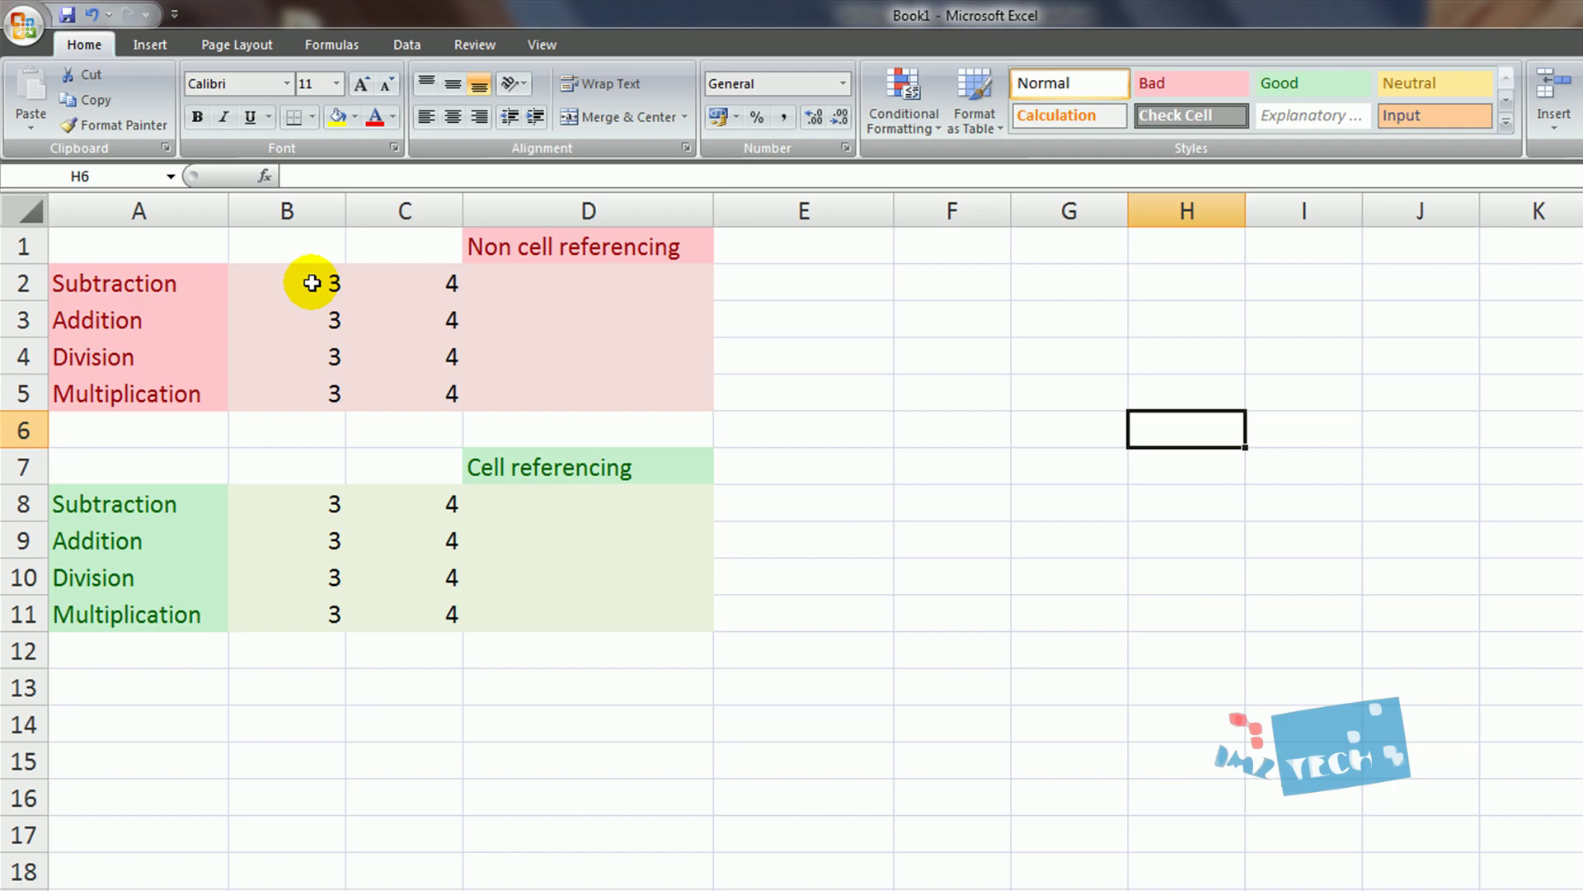
left_click_drag(312, 283, 423, 284)
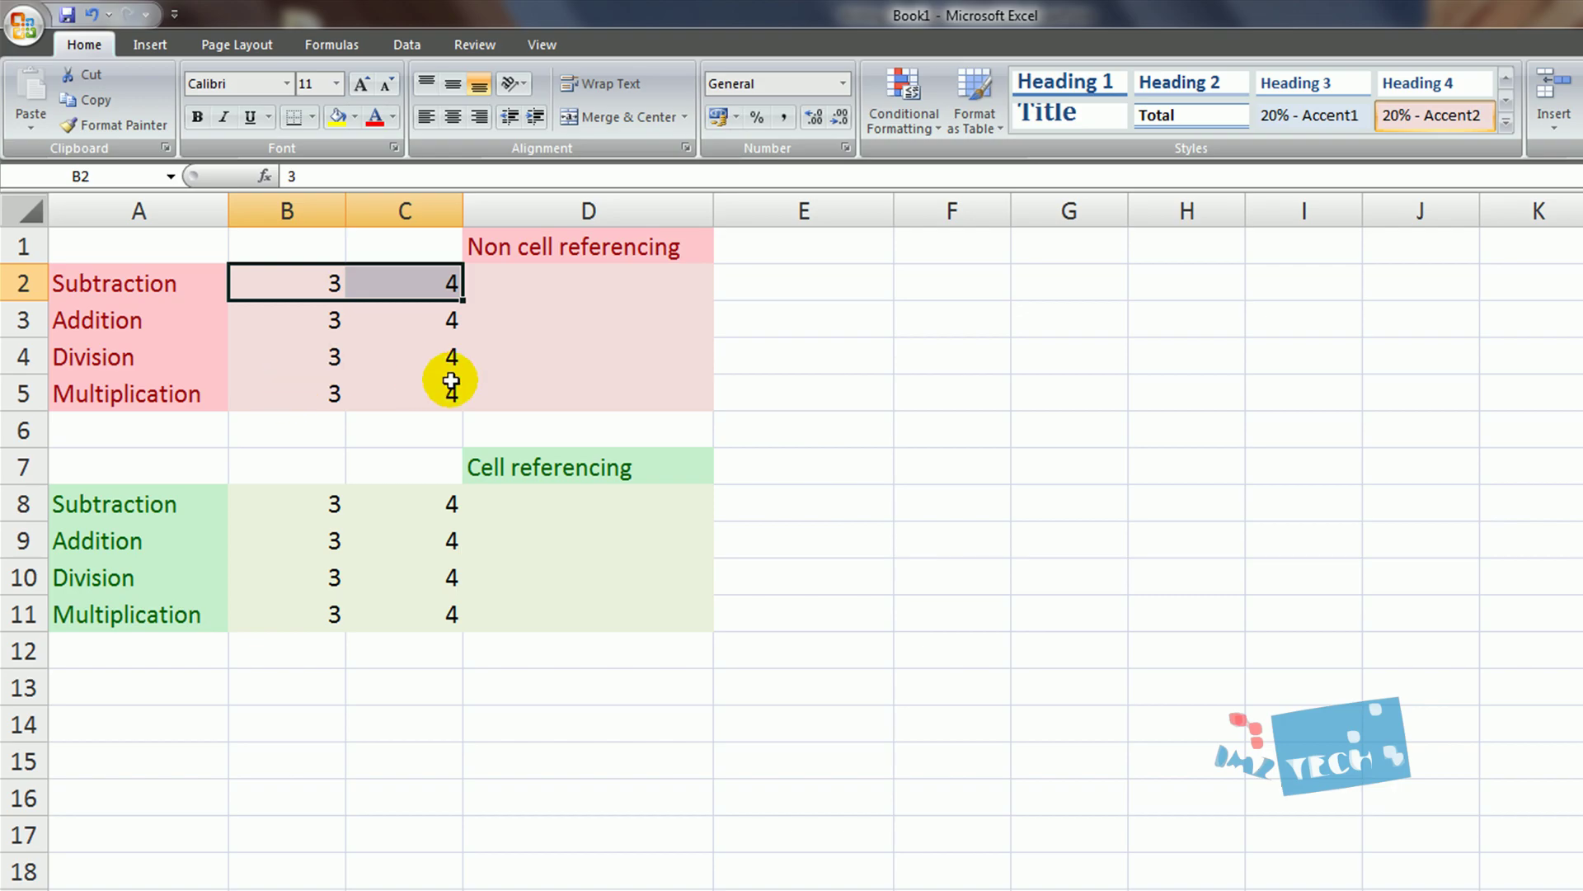
left_click(612, 293)
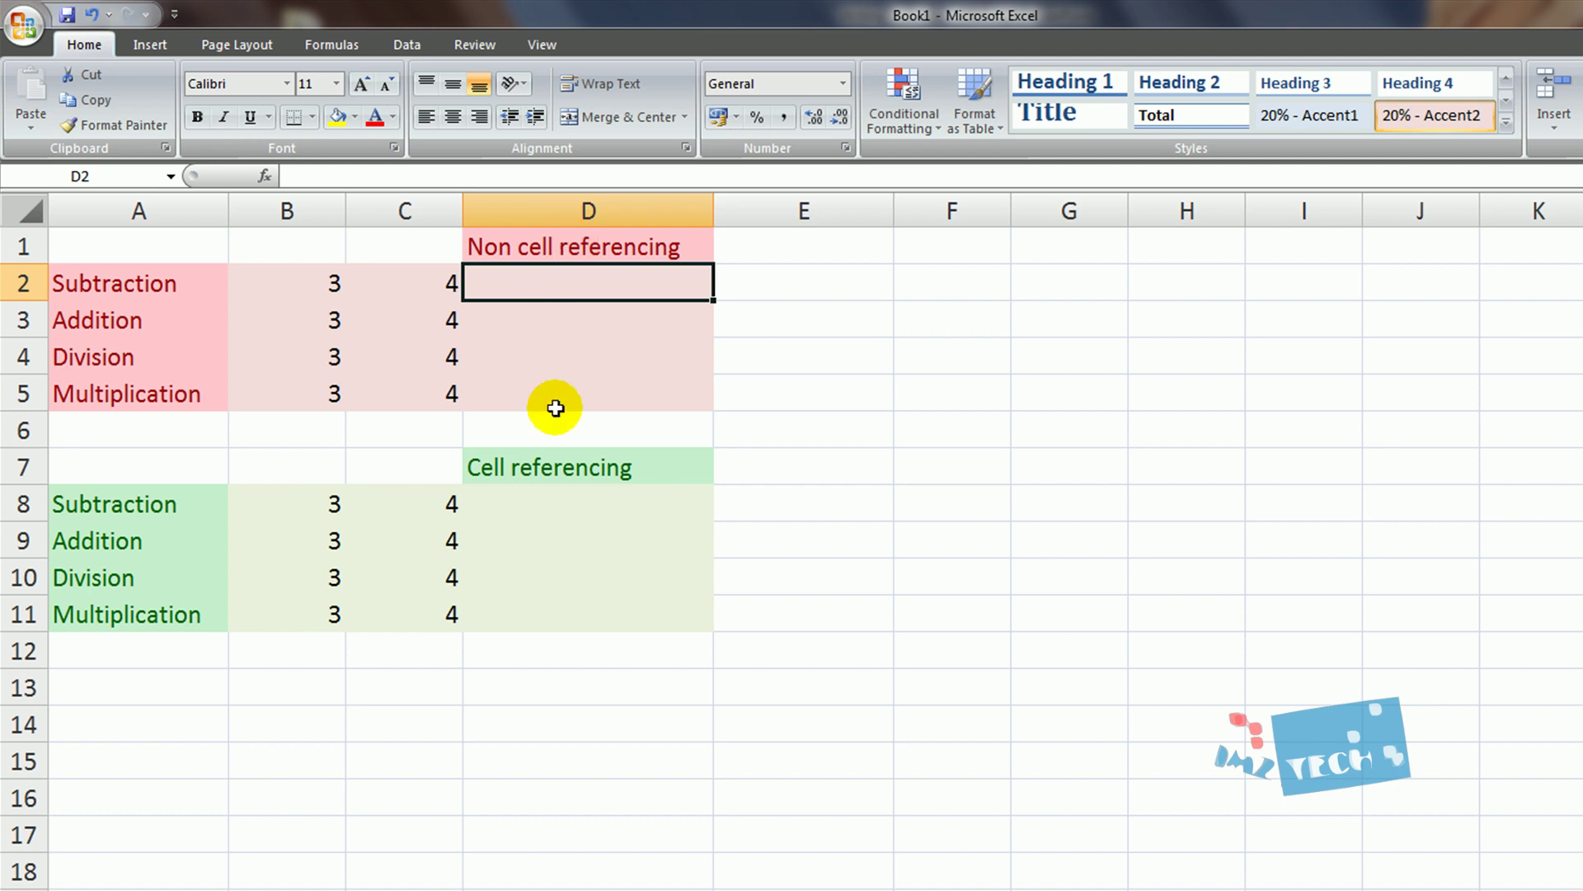
left_click_drag(555, 509, 550, 616)
left_click(542, 796)
left_click(579, 277)
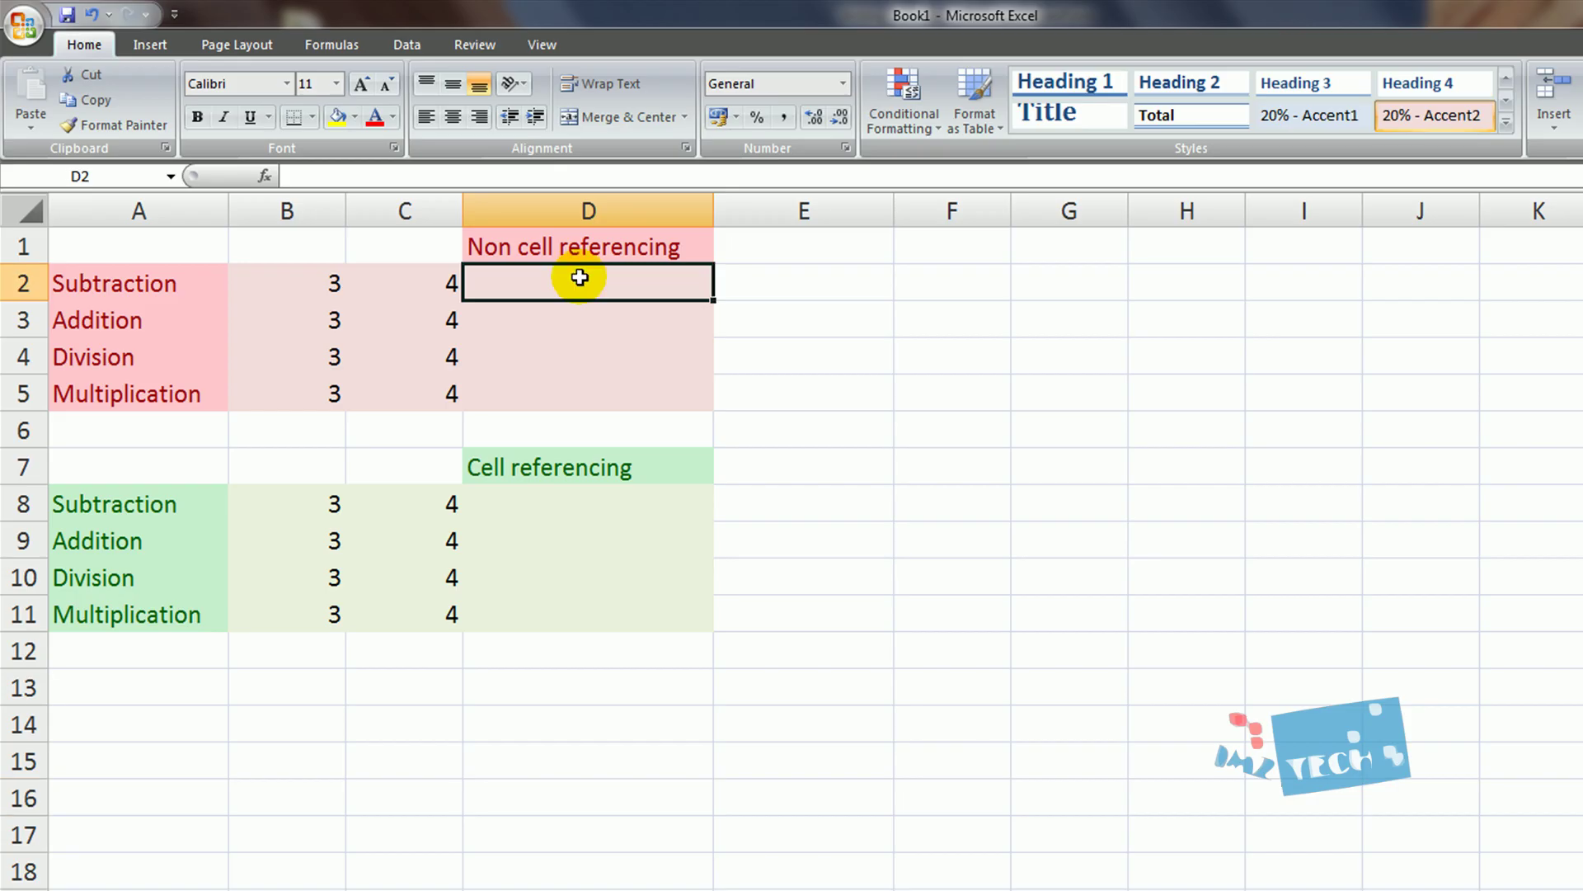
- Enter =3-4 in D2 and =3+4 in D3, giving -1 and 7
type("=")
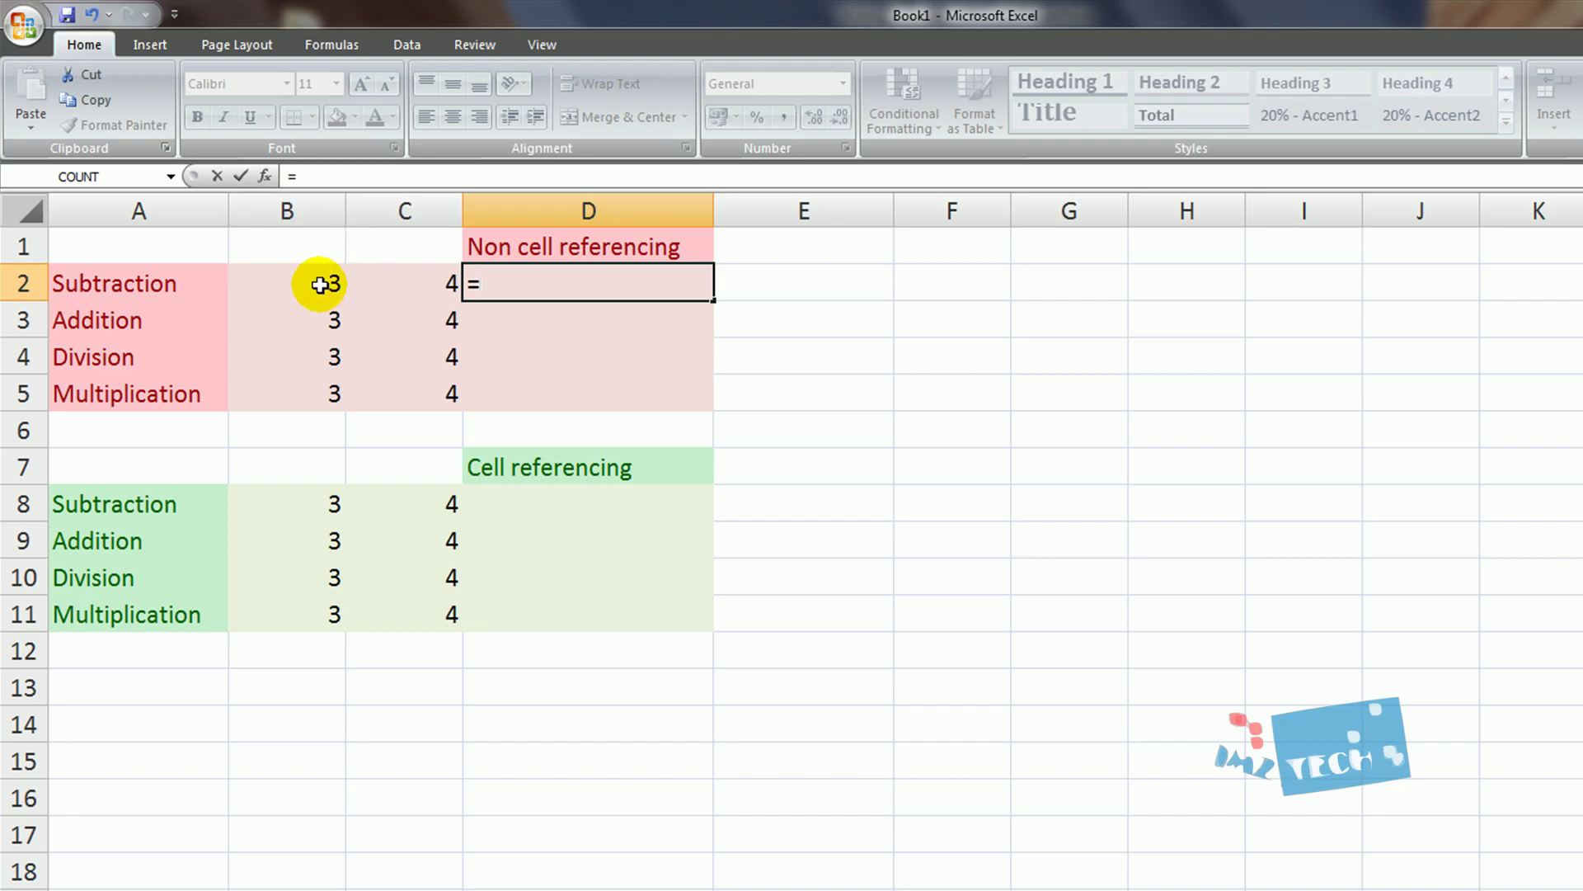
type("3-4")
key("Return")
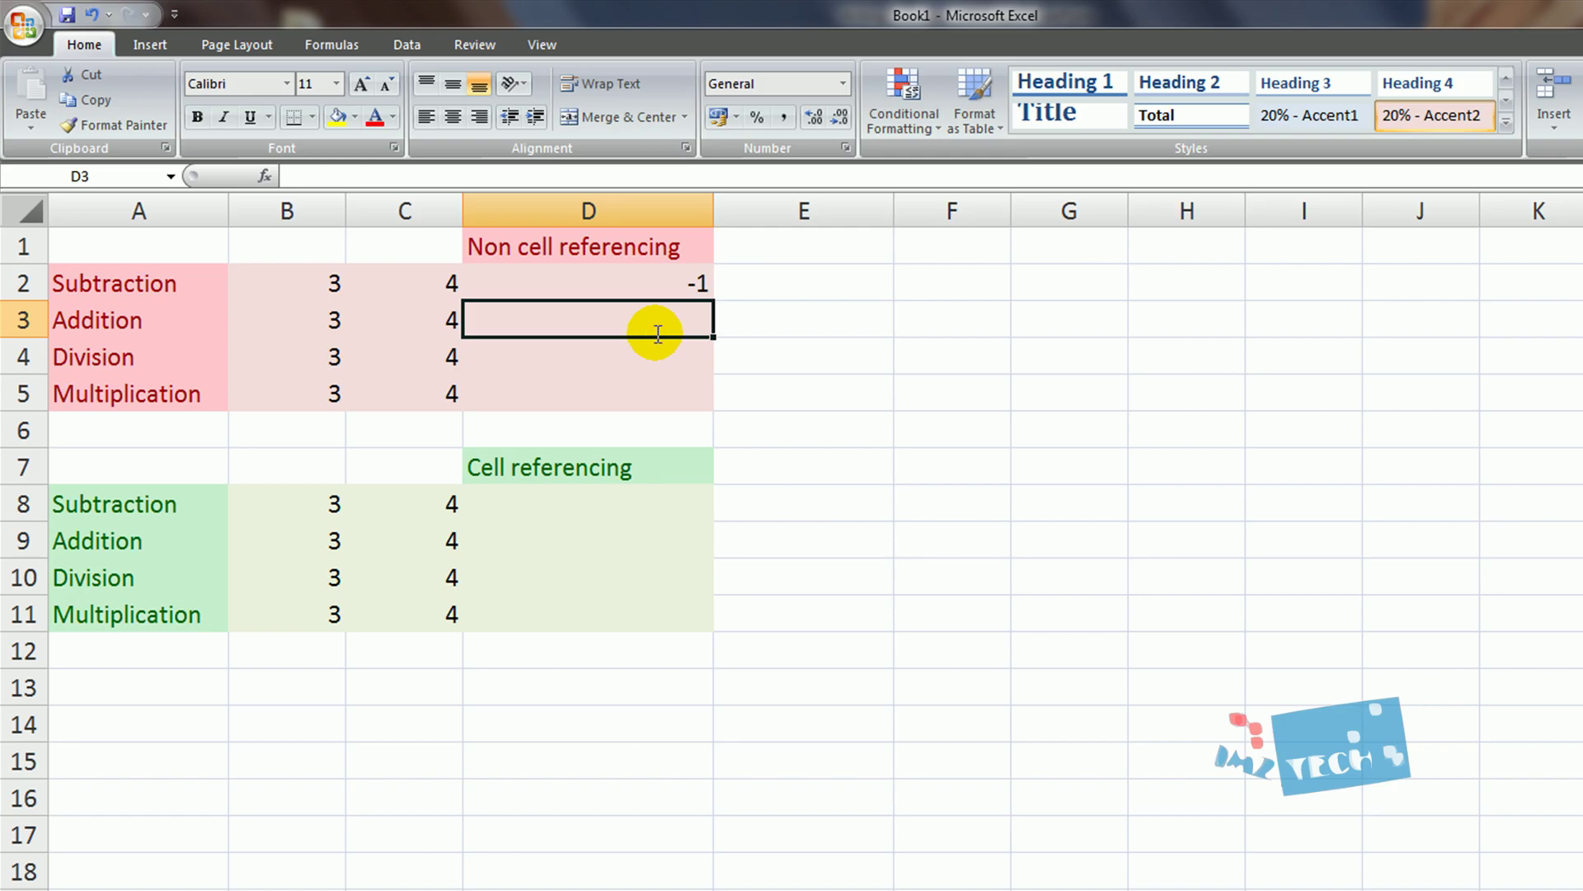
type("=")
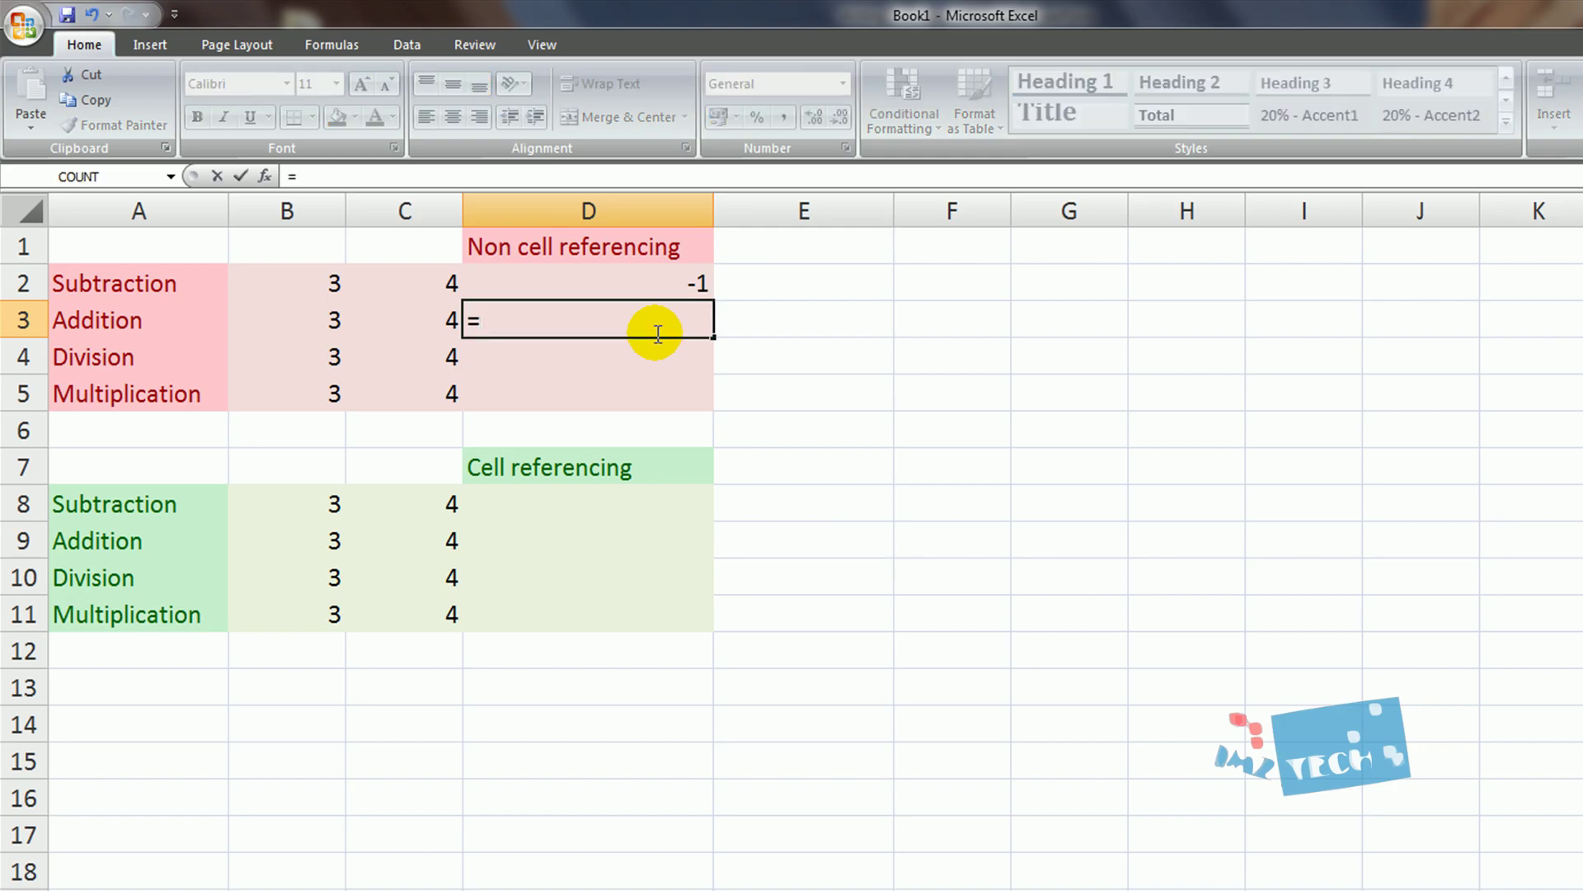
type("3+4")
key("Return")
- Enter =3/4 in D4 and =3*4 in D5, giving 0.75 and 12
left_click(658, 353)
type("=")
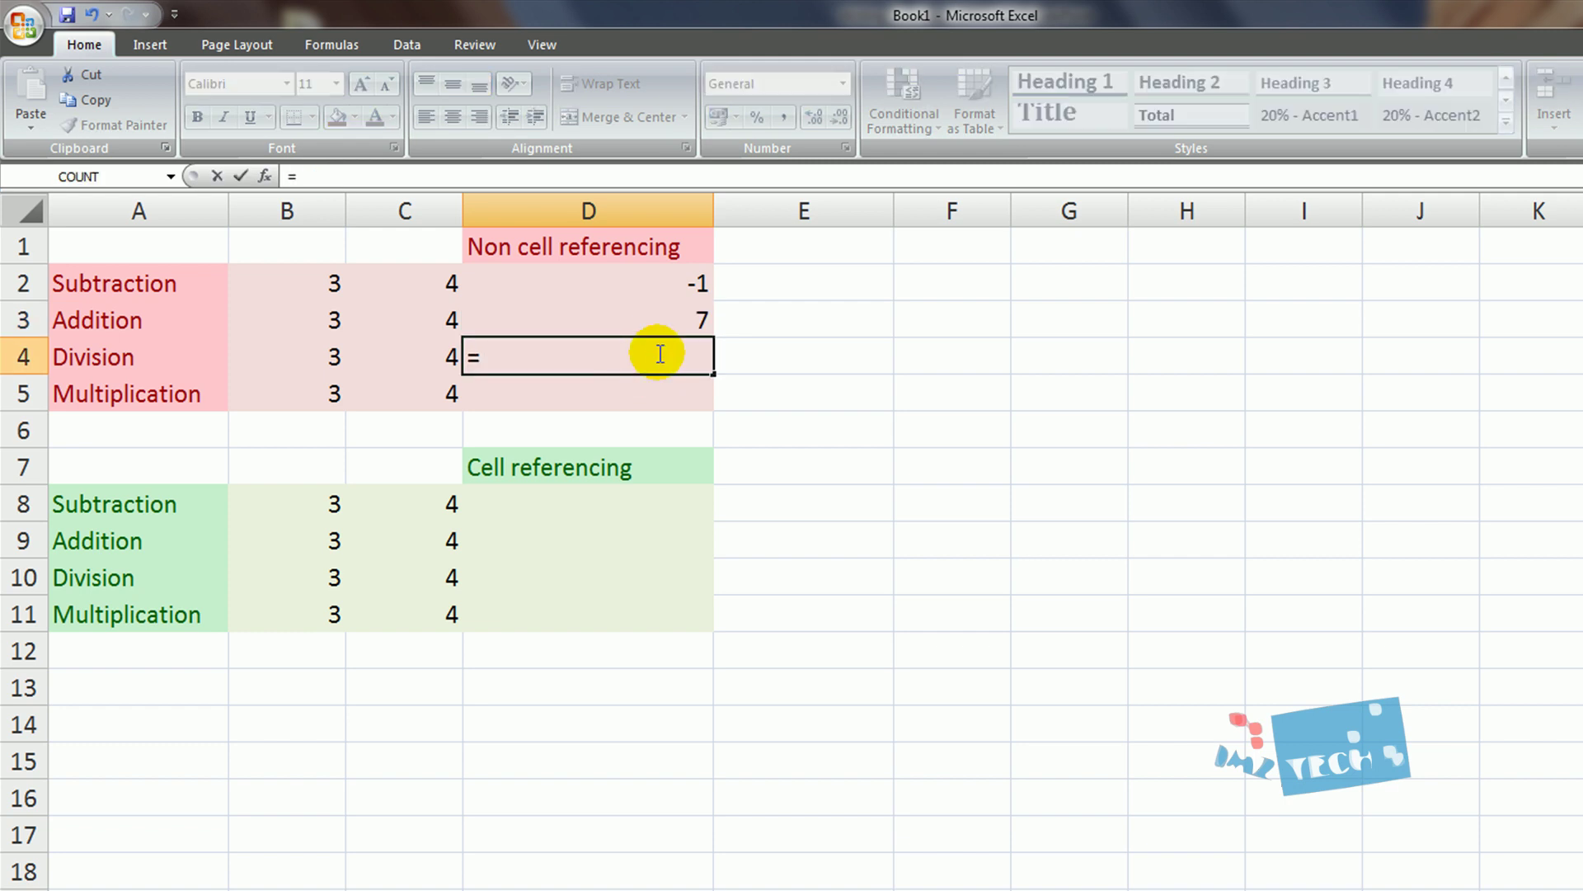
type("3/")
type("4")
key("Return")
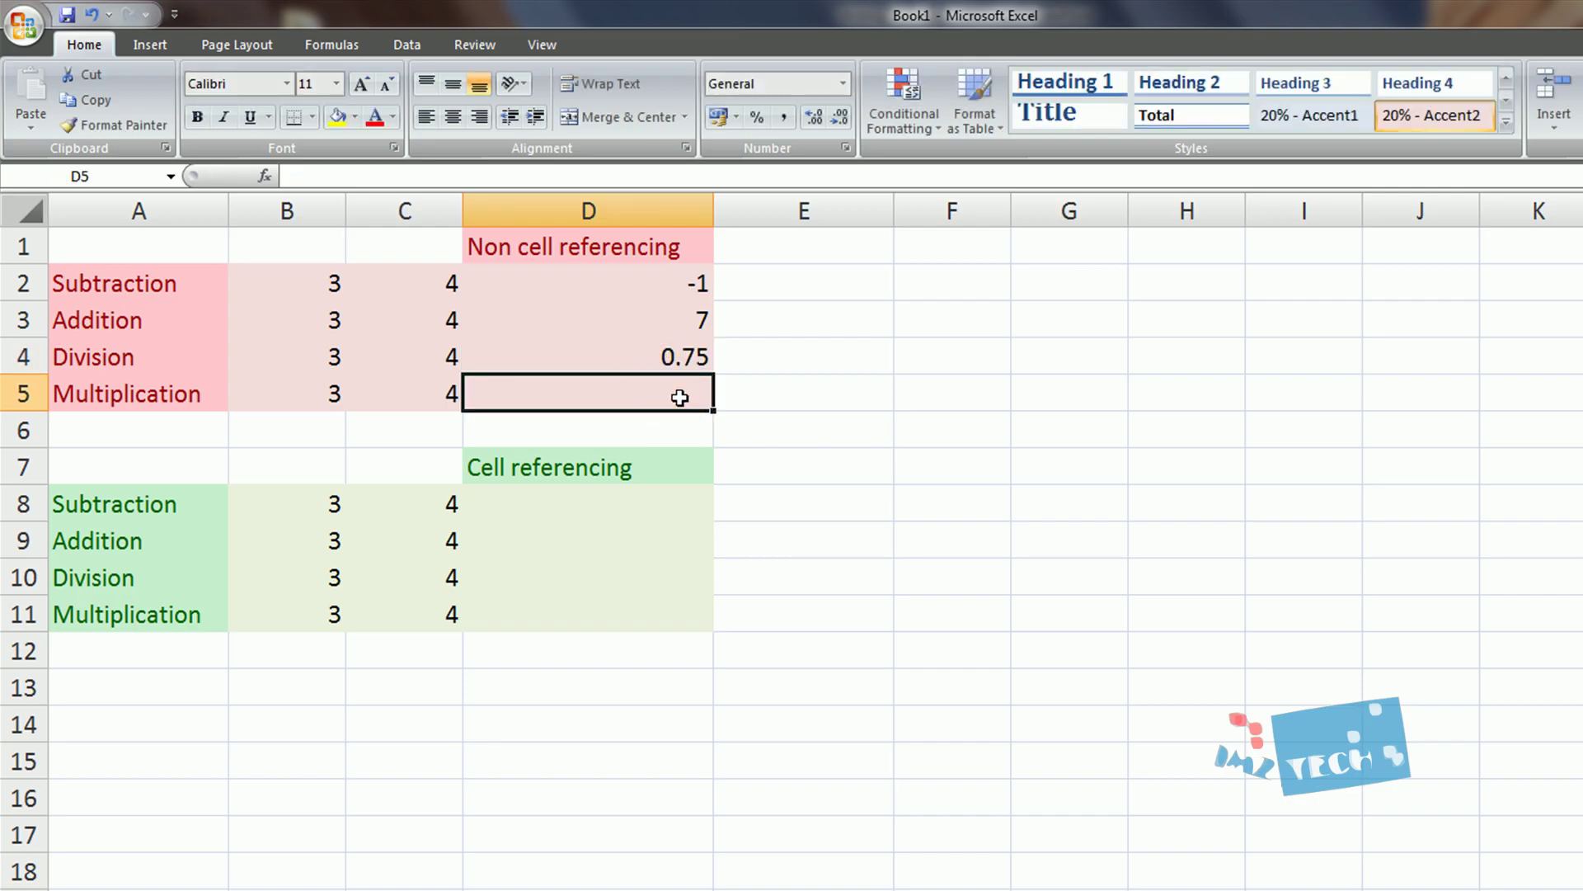
left_click(680, 397)
type("=")
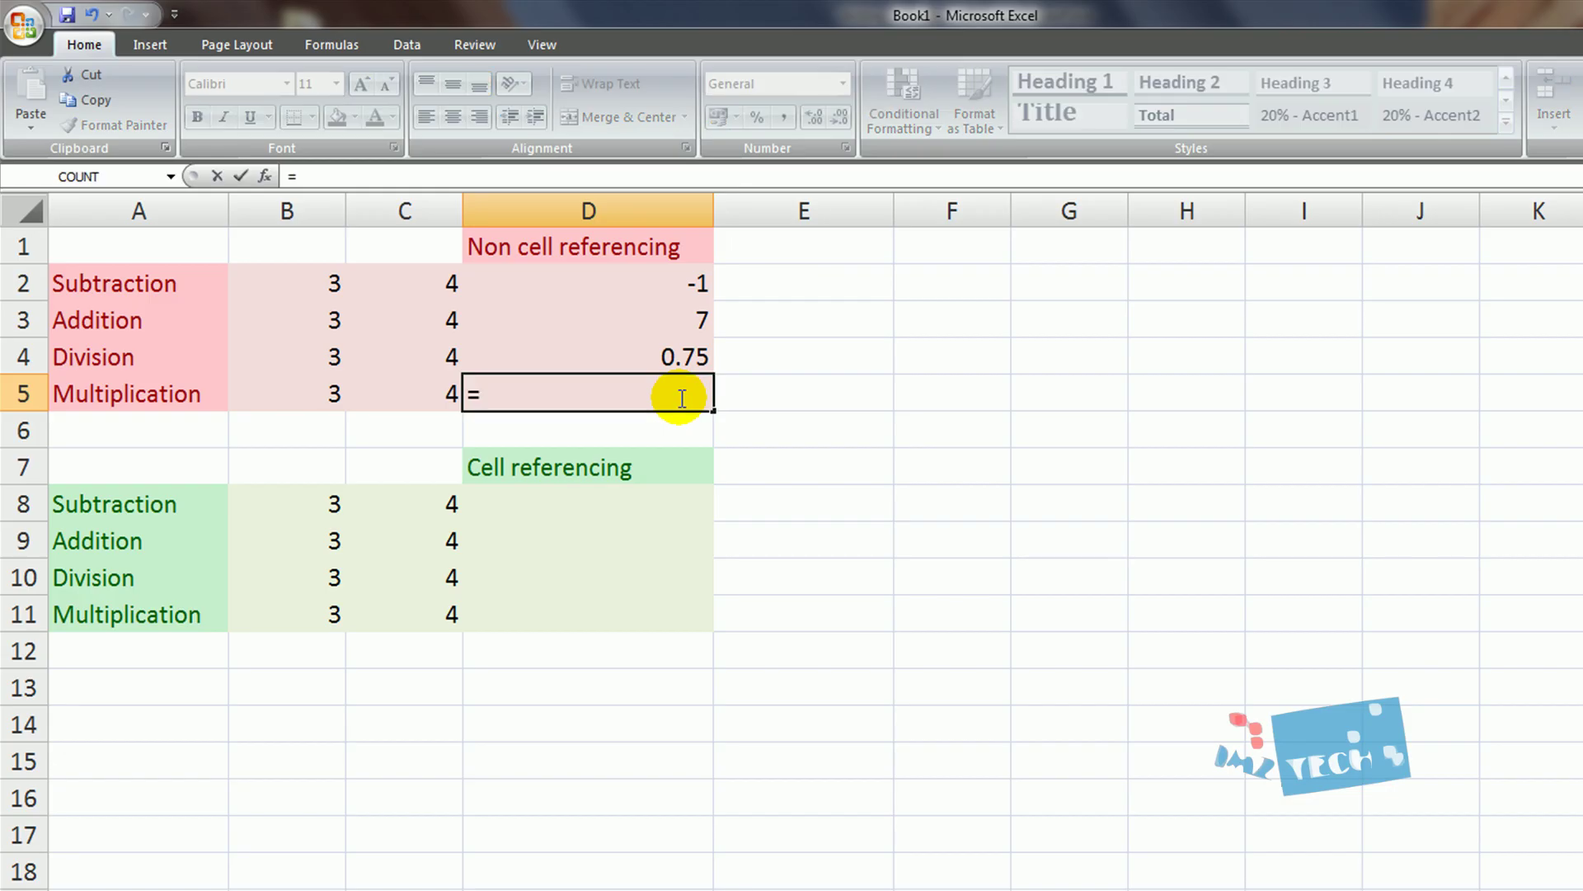
type("3")
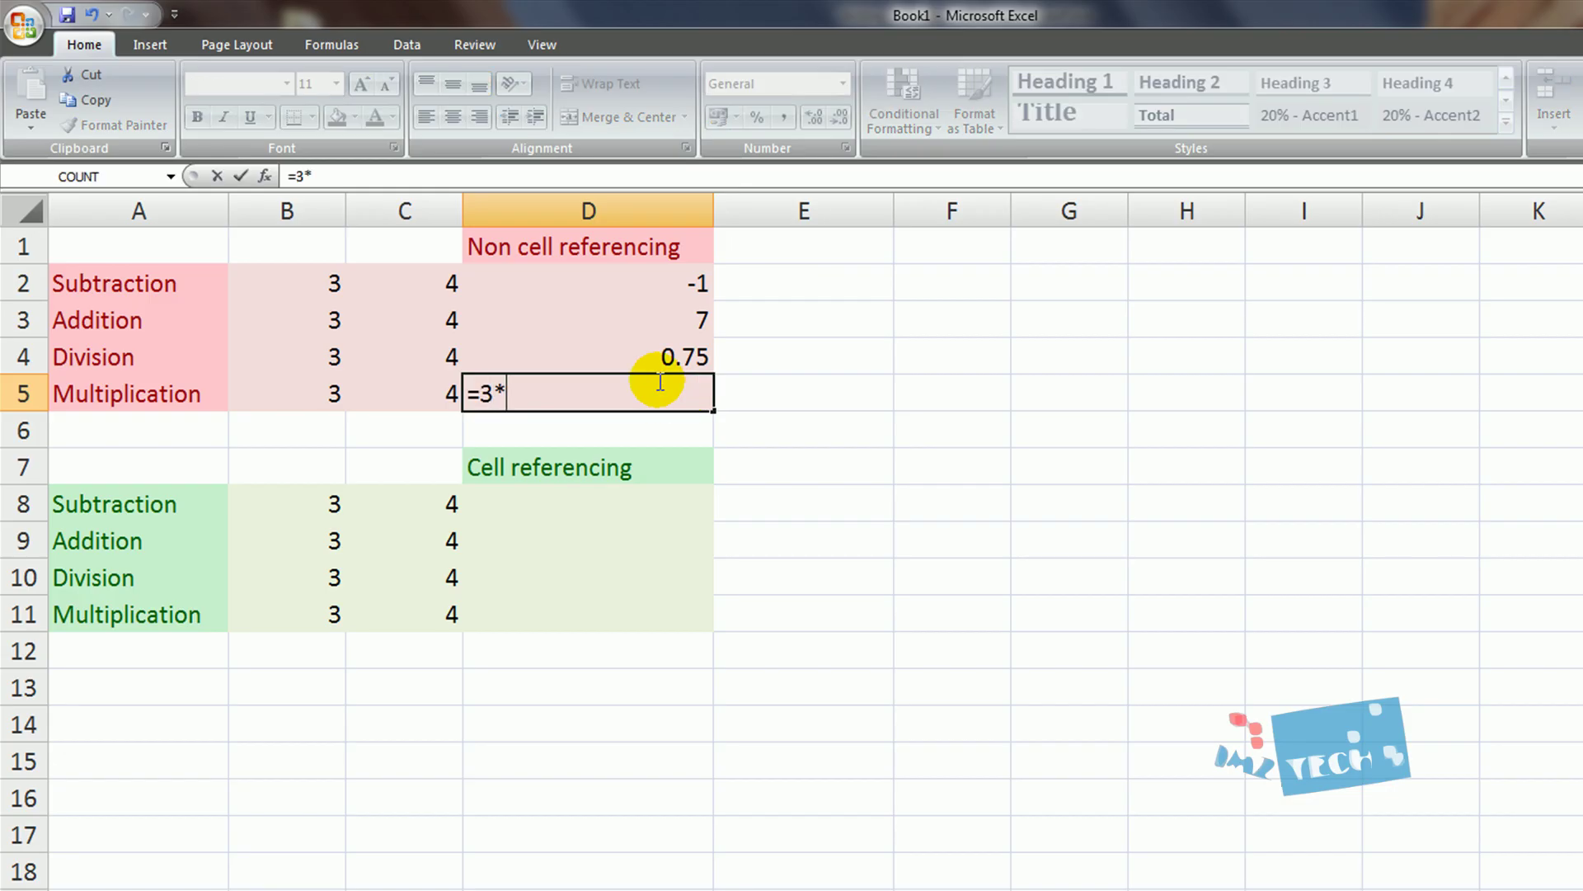
type("*4")
key("Return")
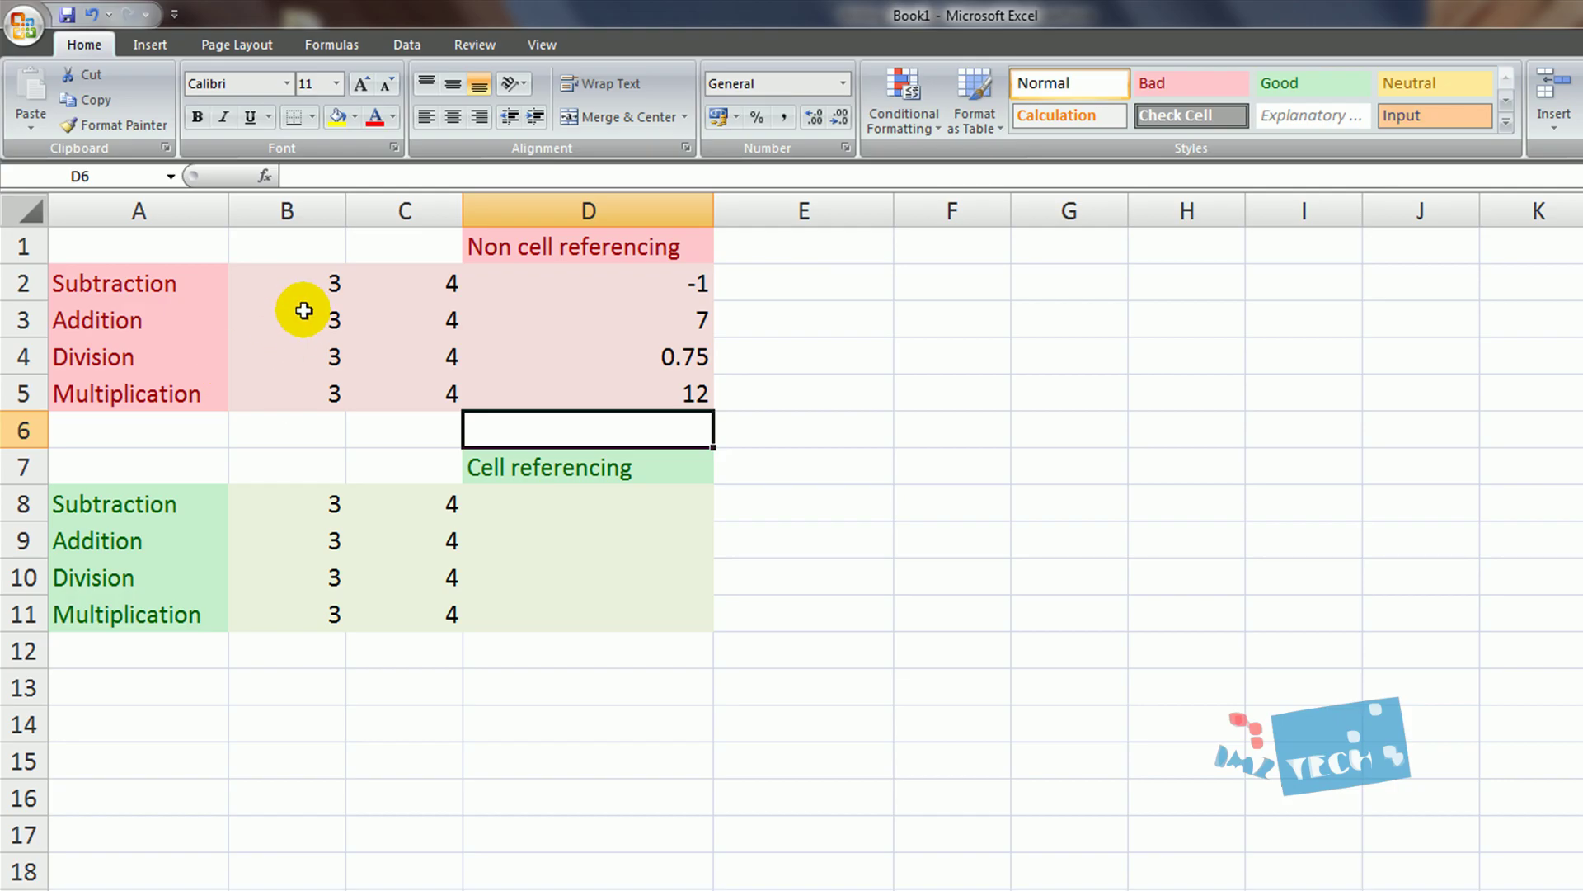
- Change the first numbers in the Non cell referencing rows to 5
left_click(305, 279)
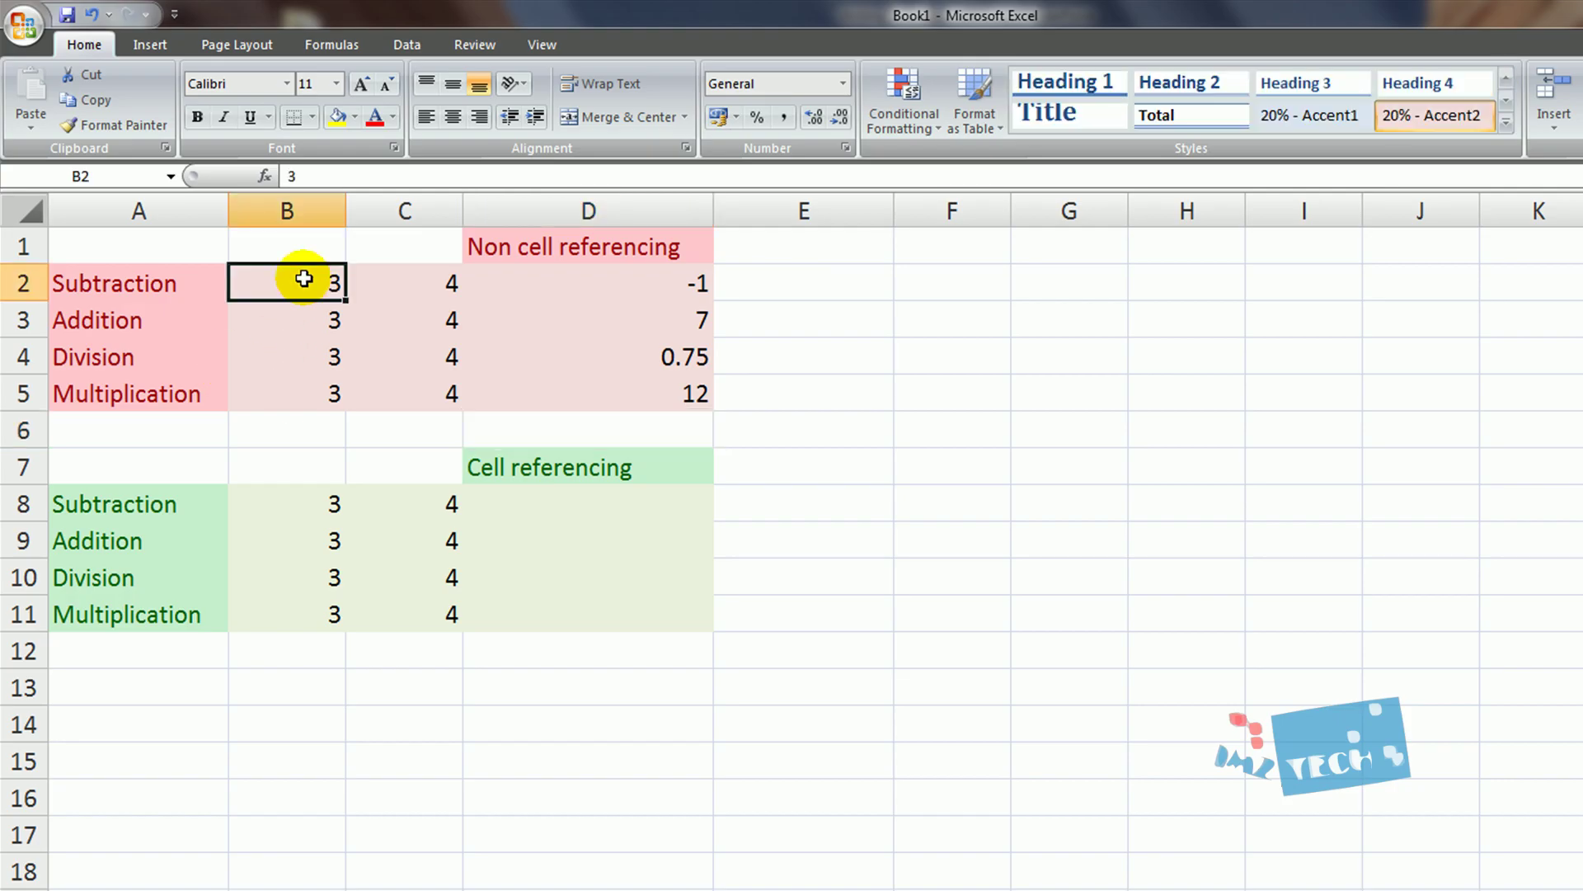
type("5")
left_click(328, 311)
type("5")
left_click(322, 356)
type("5")
left_click(322, 393)
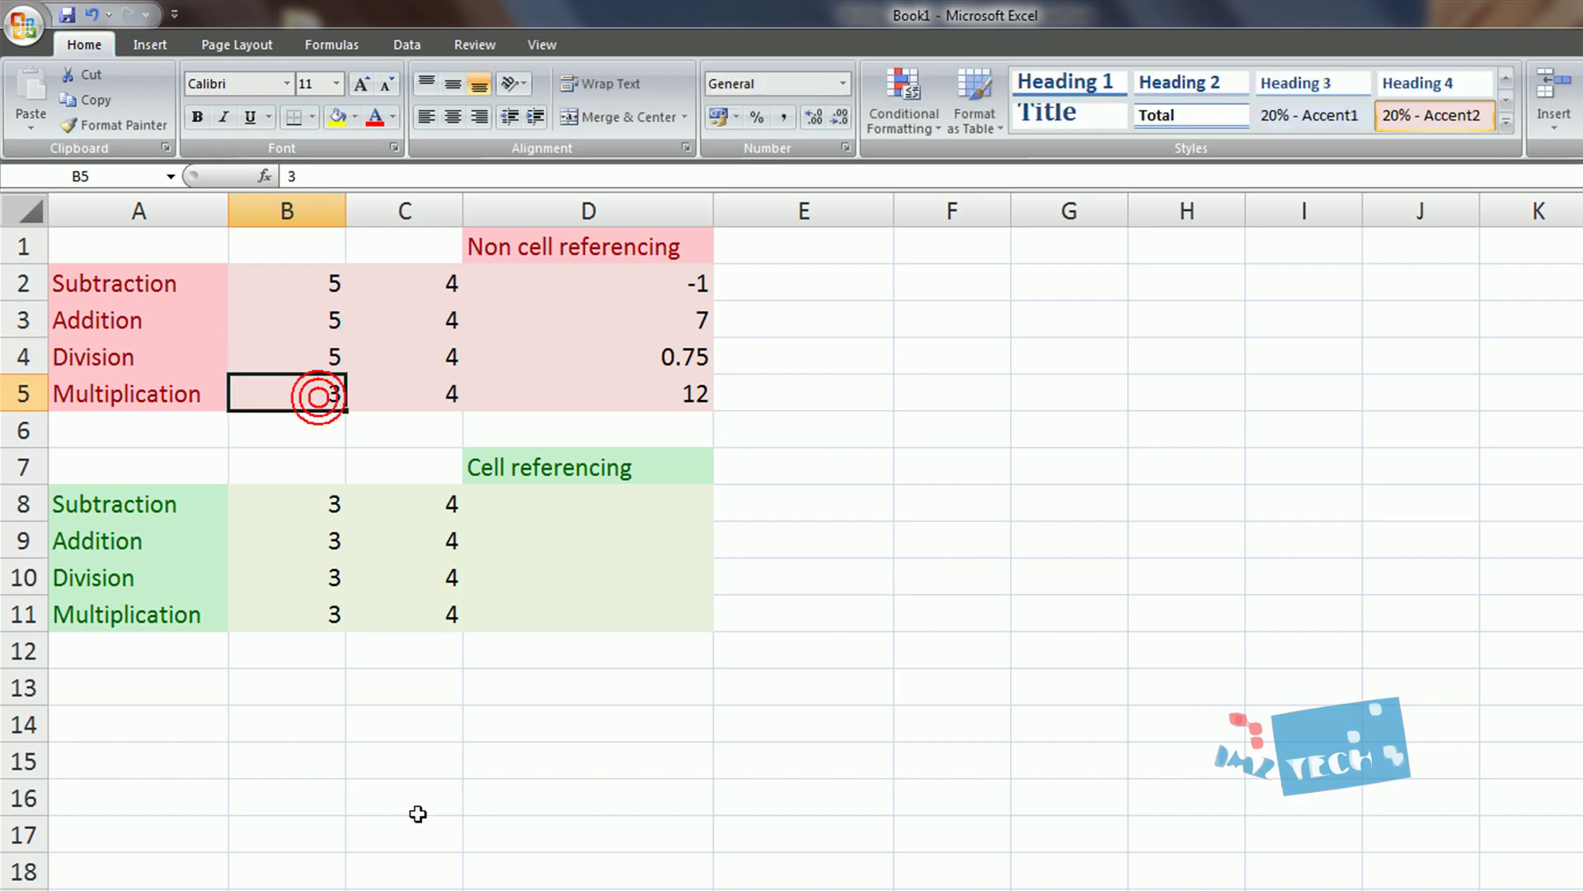
type("5")
left_click(843, 529)
- Show the results are unchanged because D2 still holds the fixed formula =3-4
left_click_drag(593, 289, 594, 393)
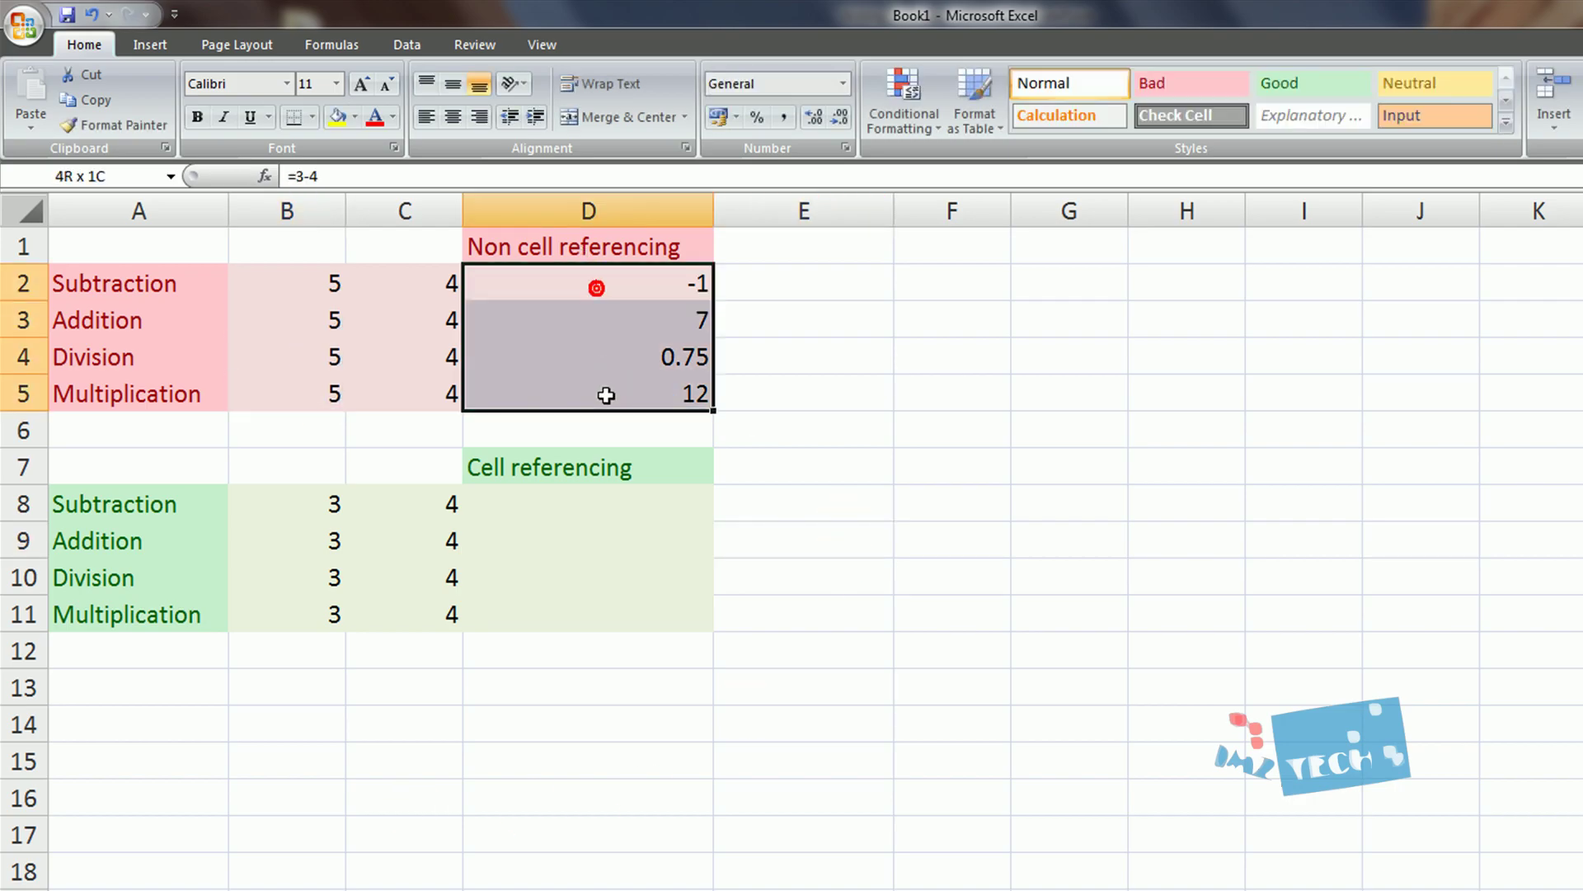
left_click(951, 541)
left_click(684, 282)
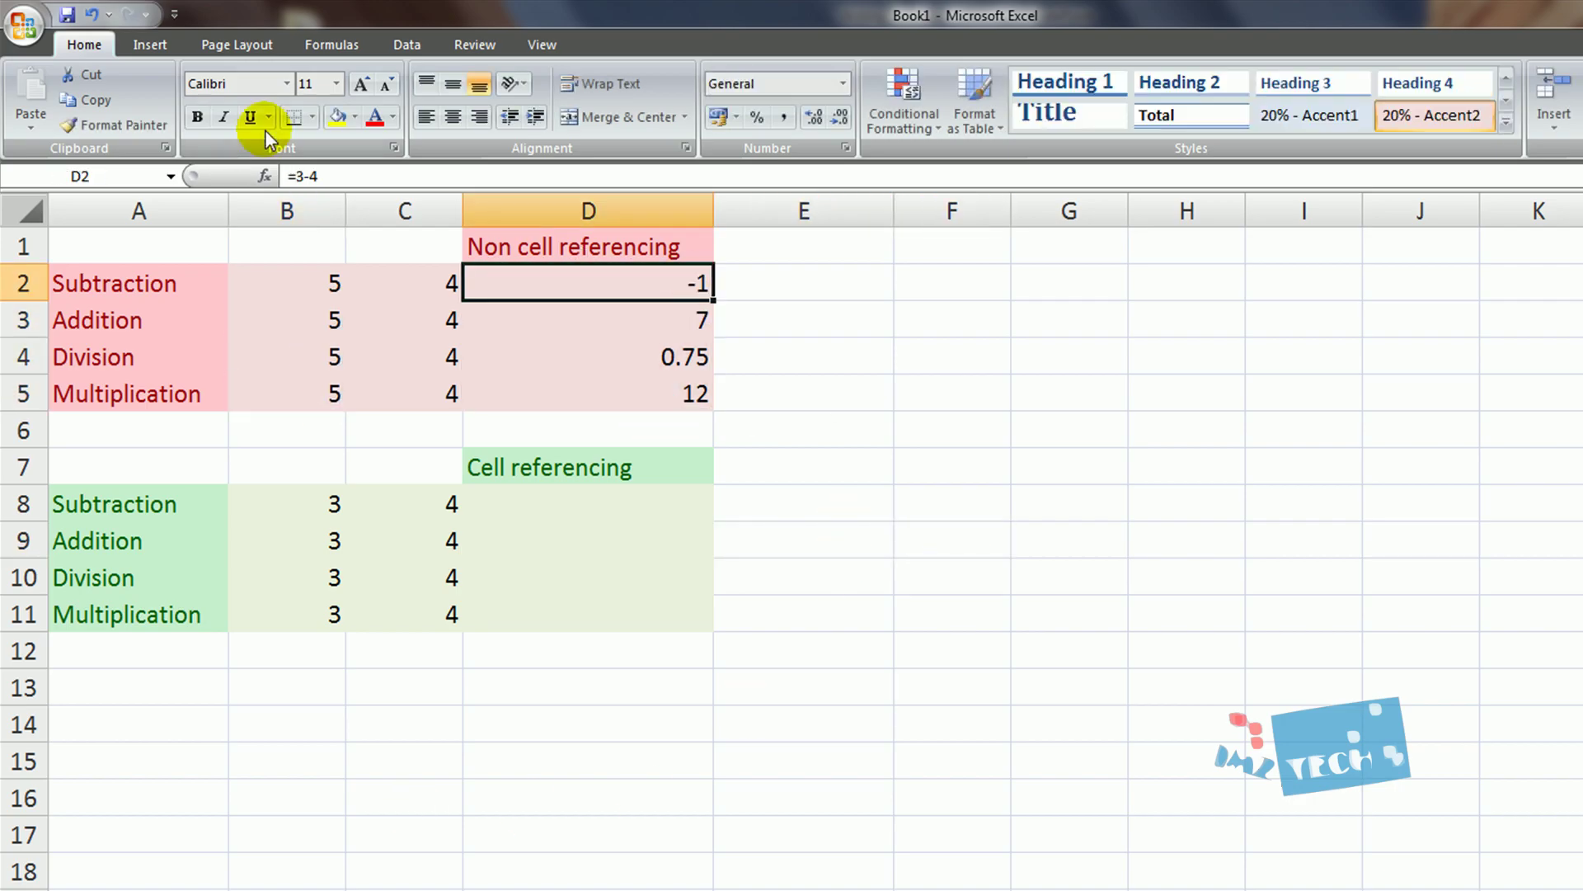
left_click(848, 494)
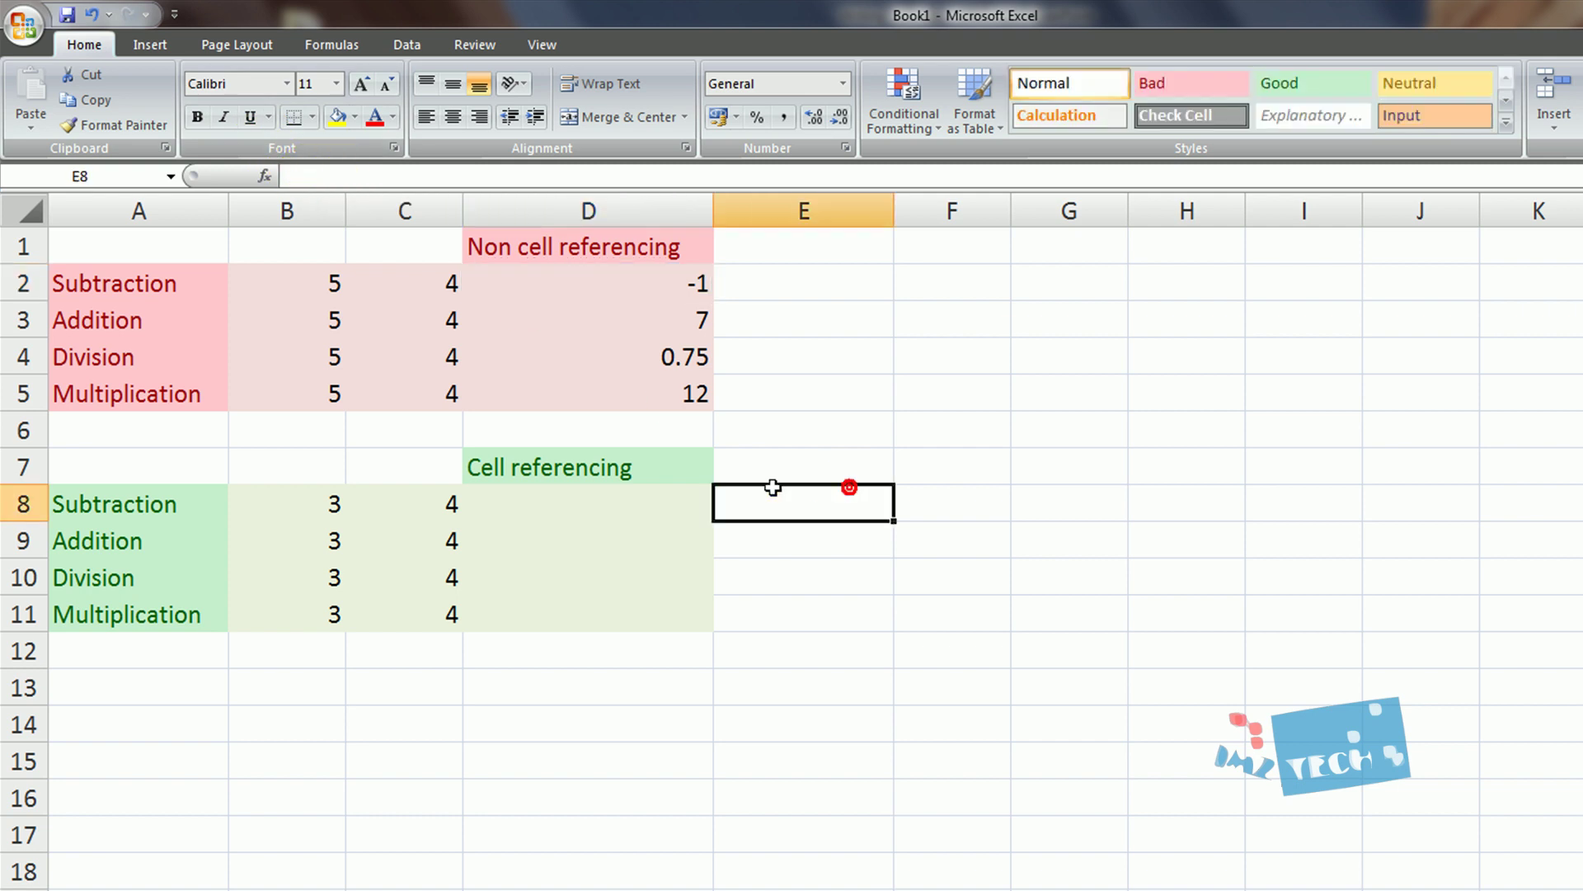
left_click(653, 509)
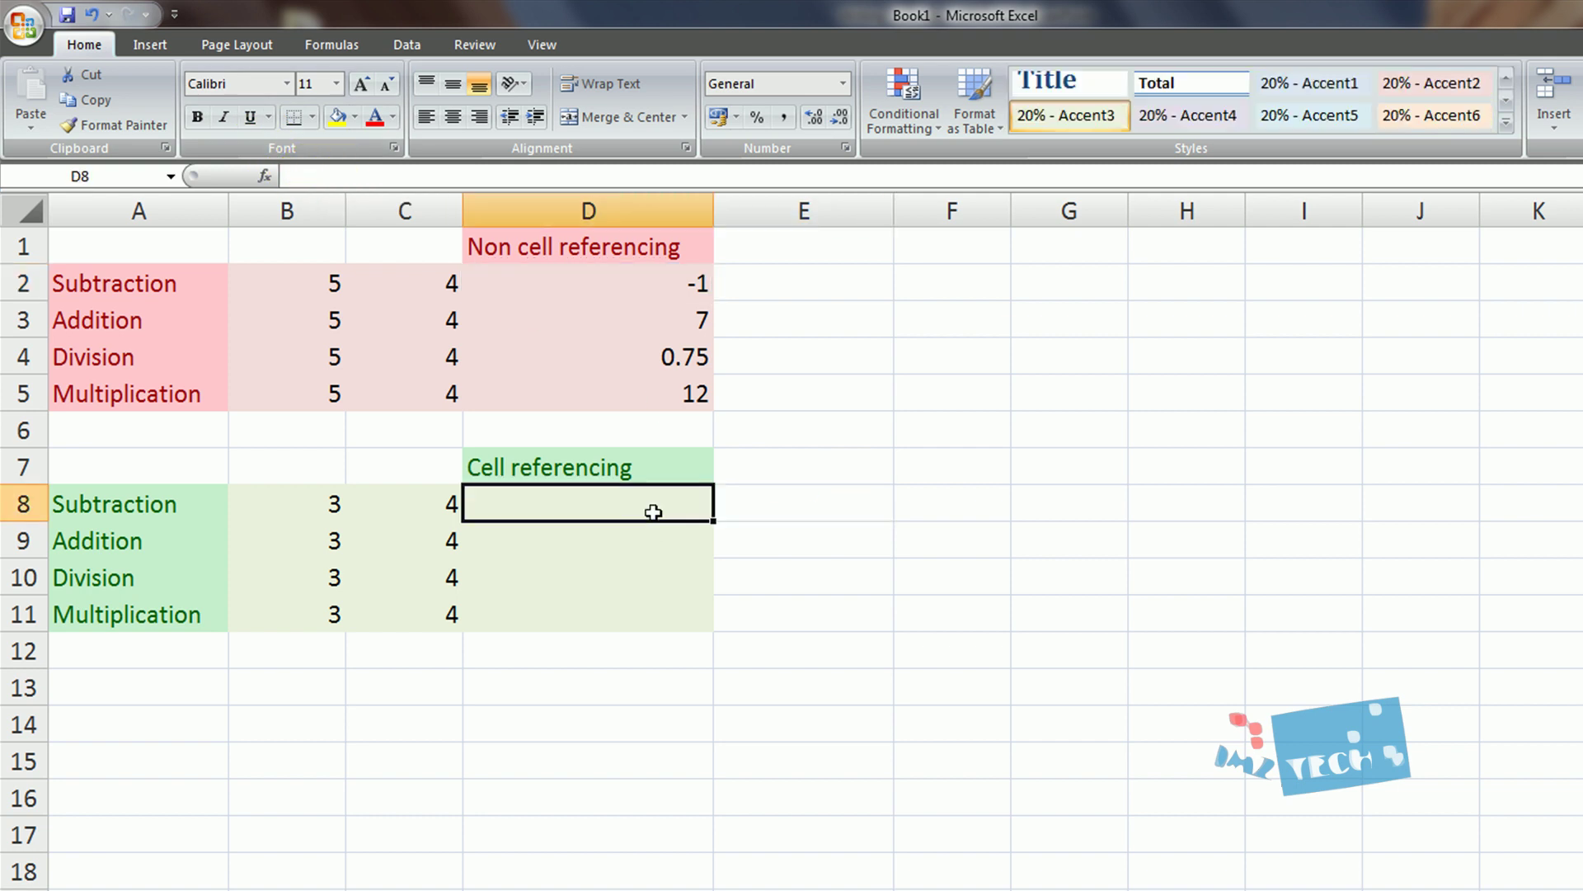
- Enter =B8-C8 in D8 to subtract the values 3 and 4 by cell reference
left_click(107, 182)
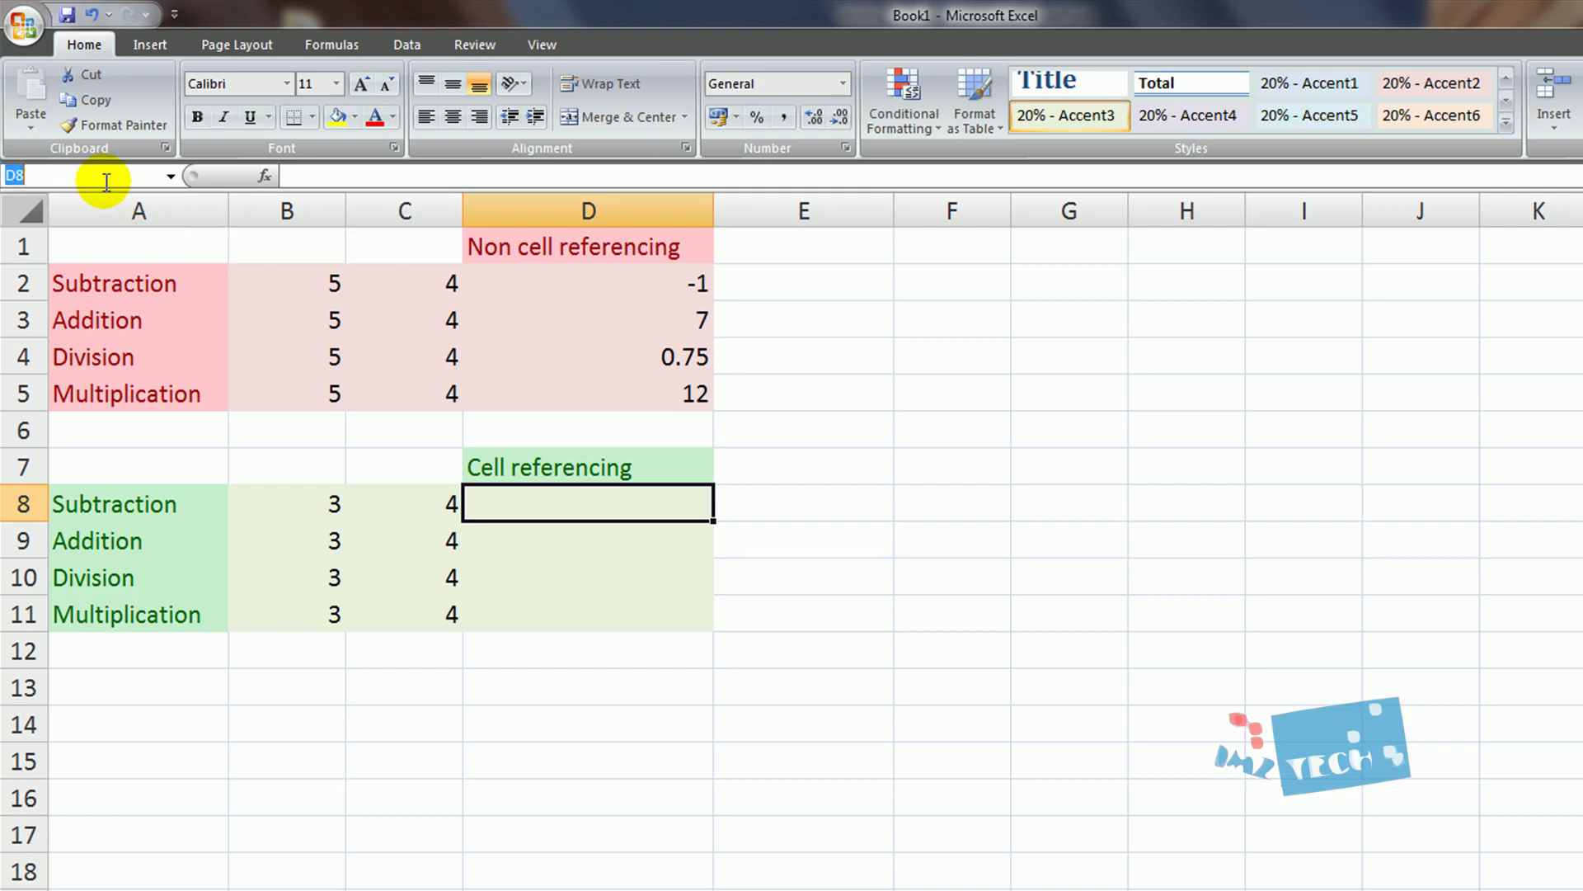
left_click(409, 639)
left_click(320, 502)
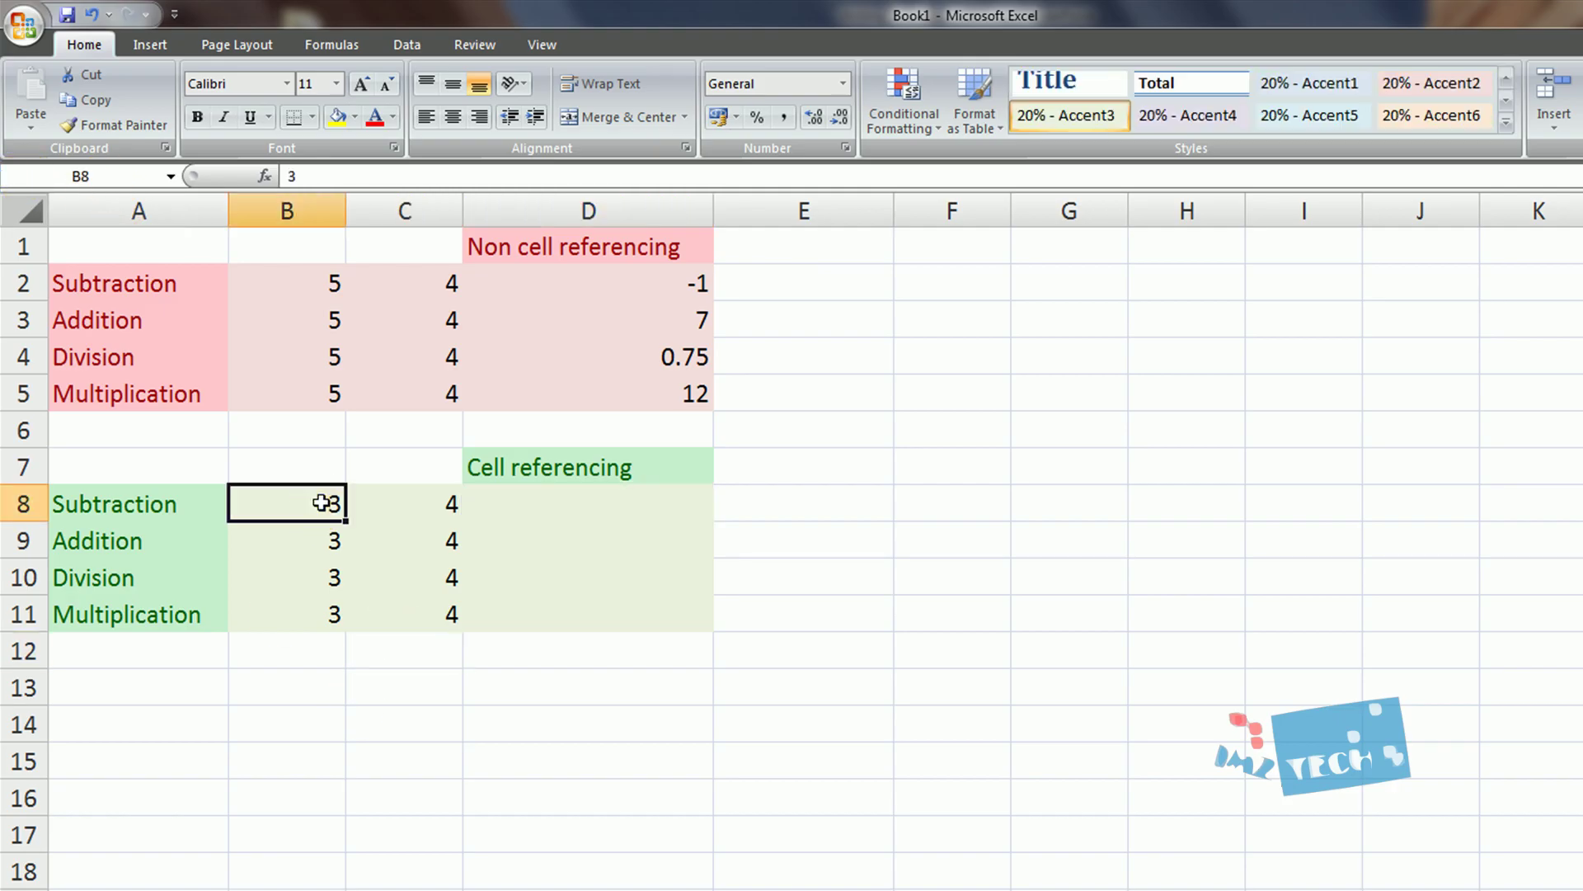
left_click(633, 516)
left_click(329, 507)
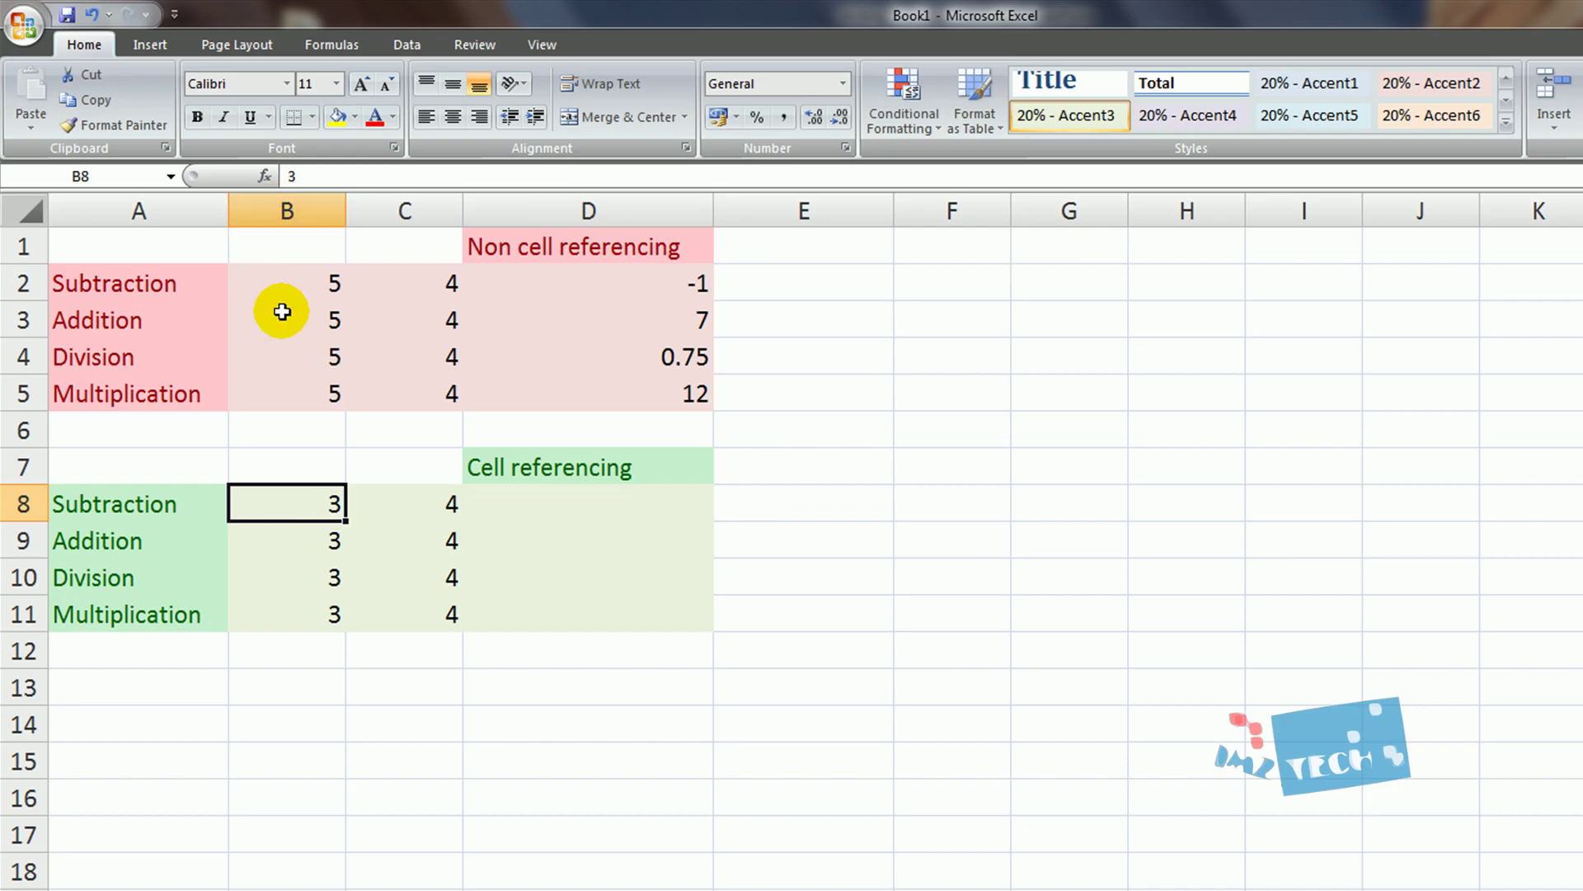
left_click(429, 508)
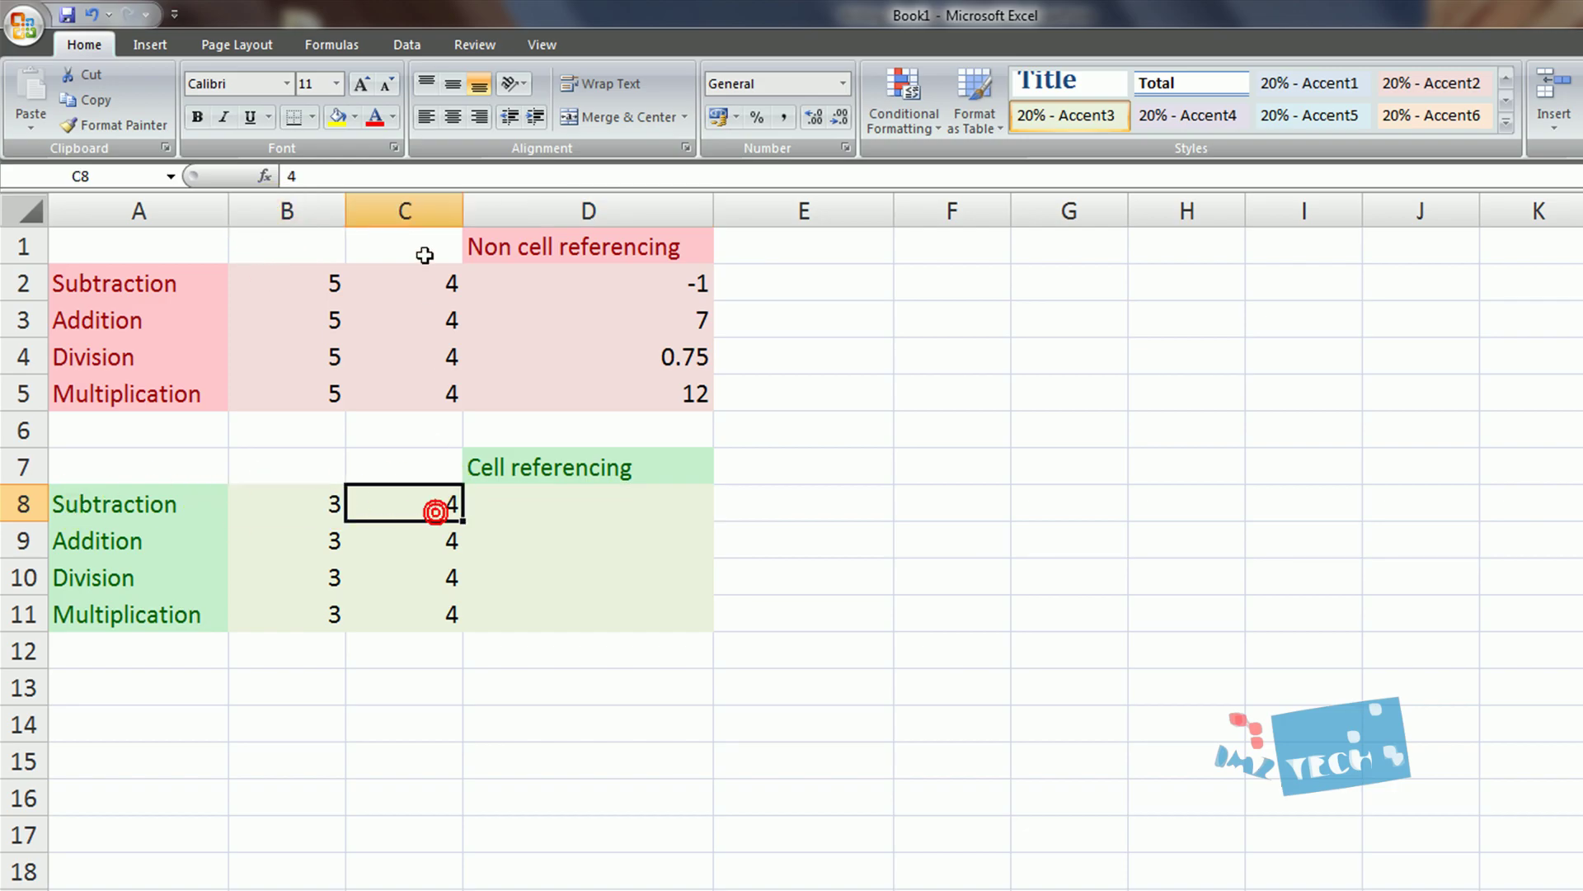
left_click(544, 515)
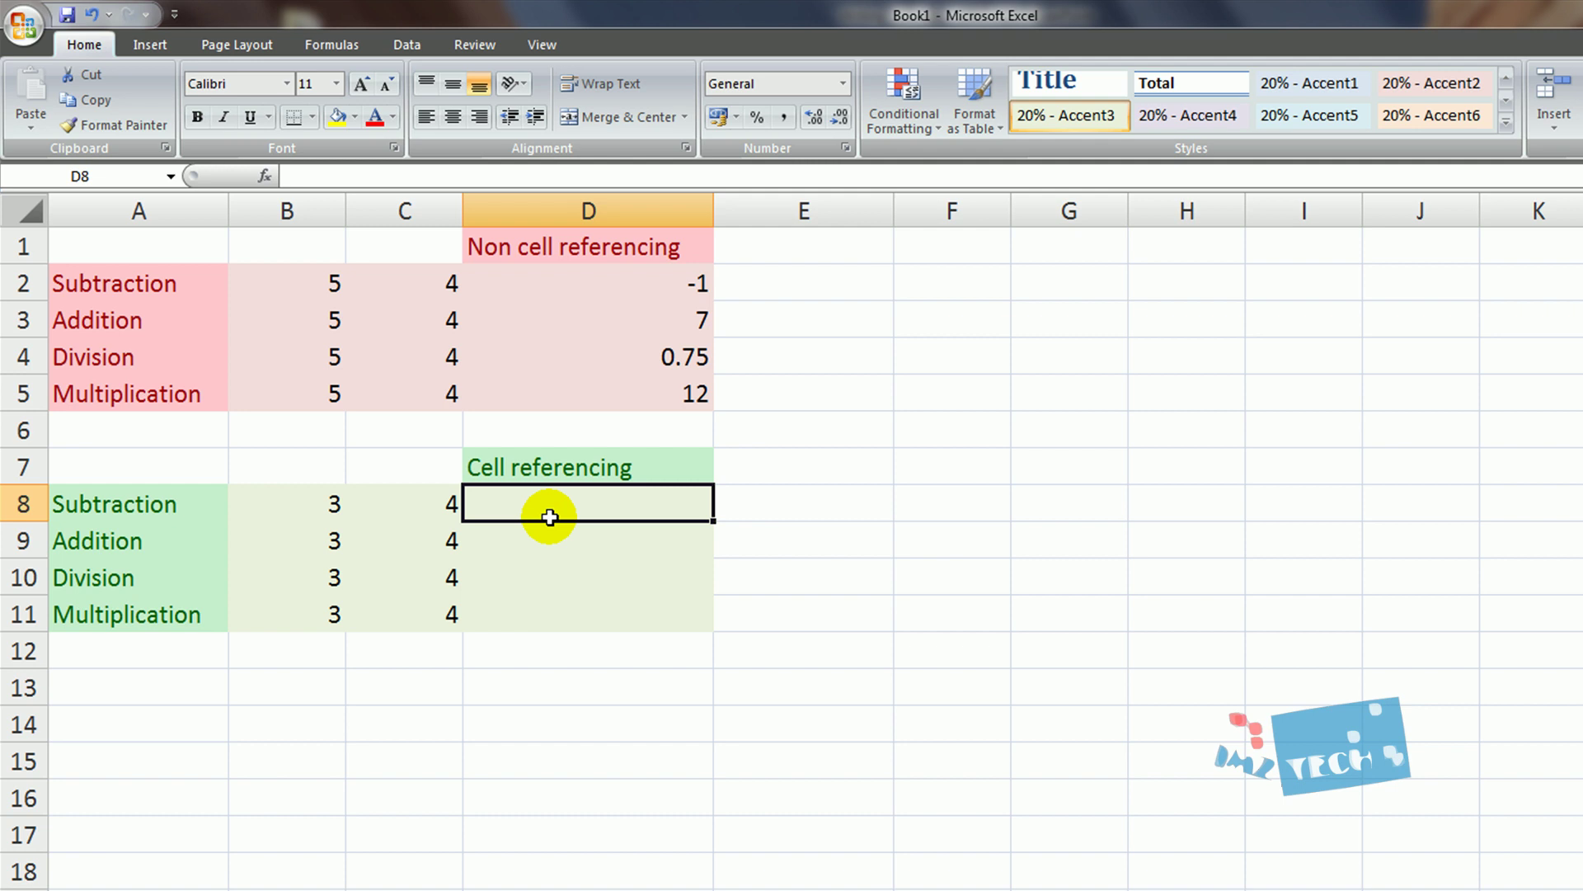
type("=")
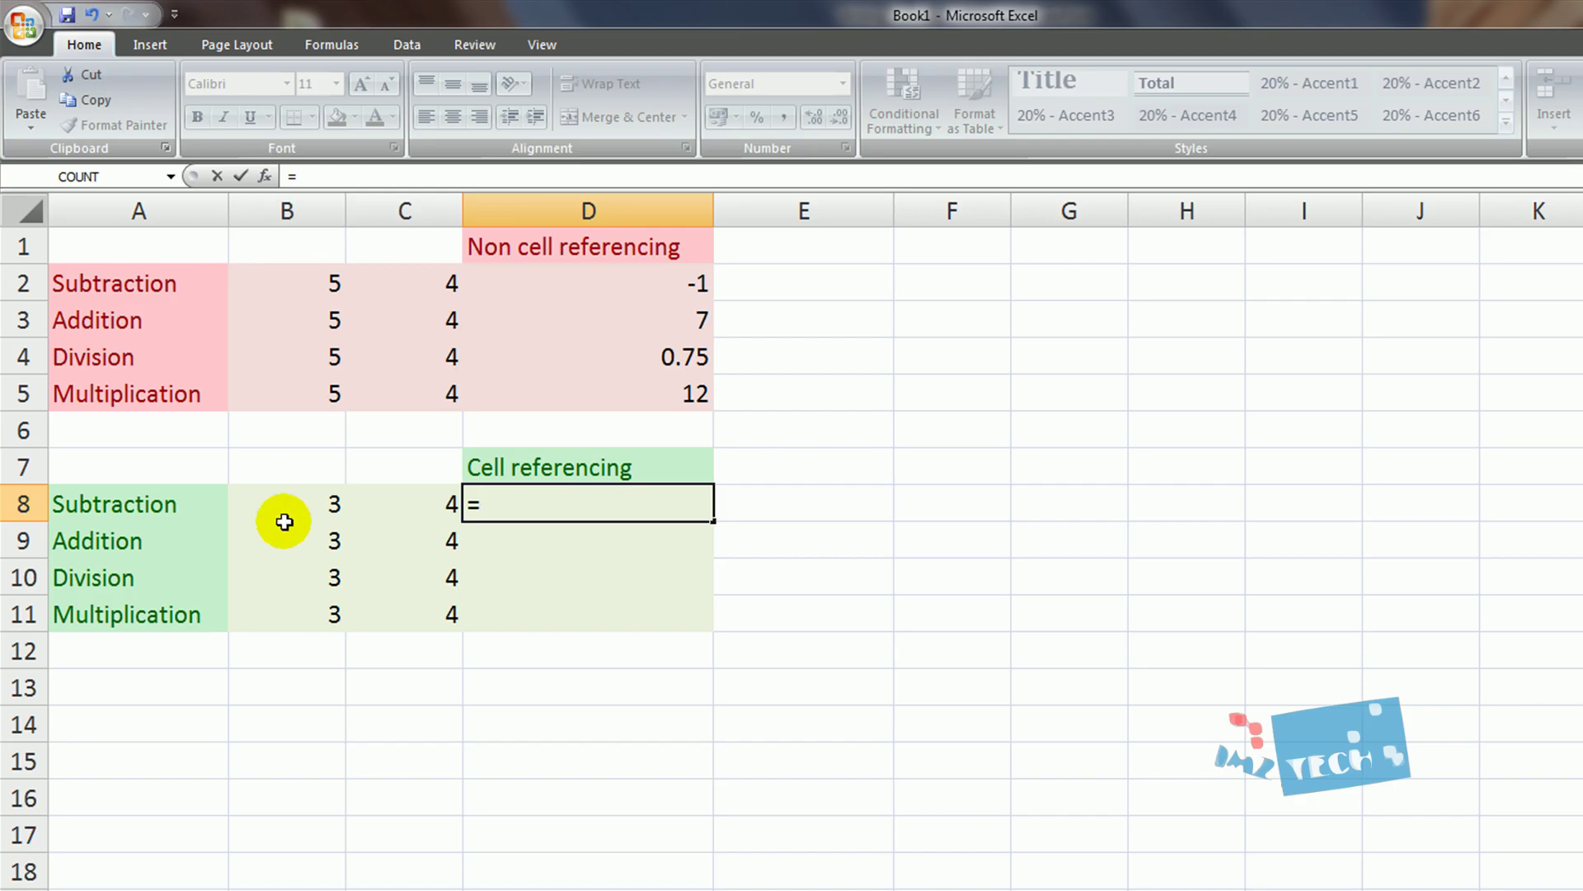
type("b")
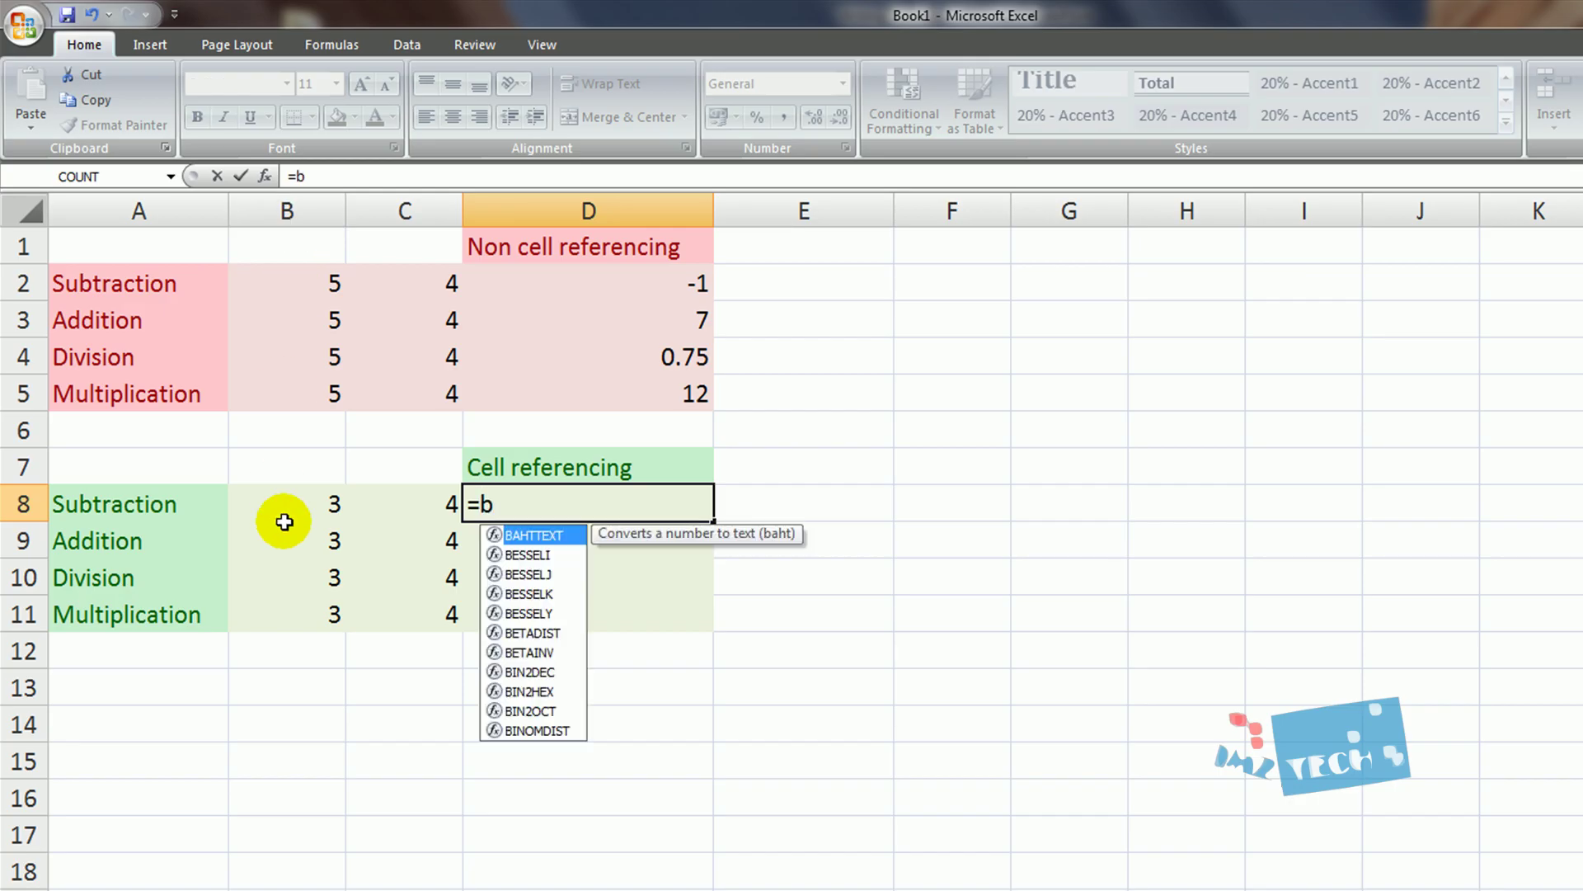
type("8")
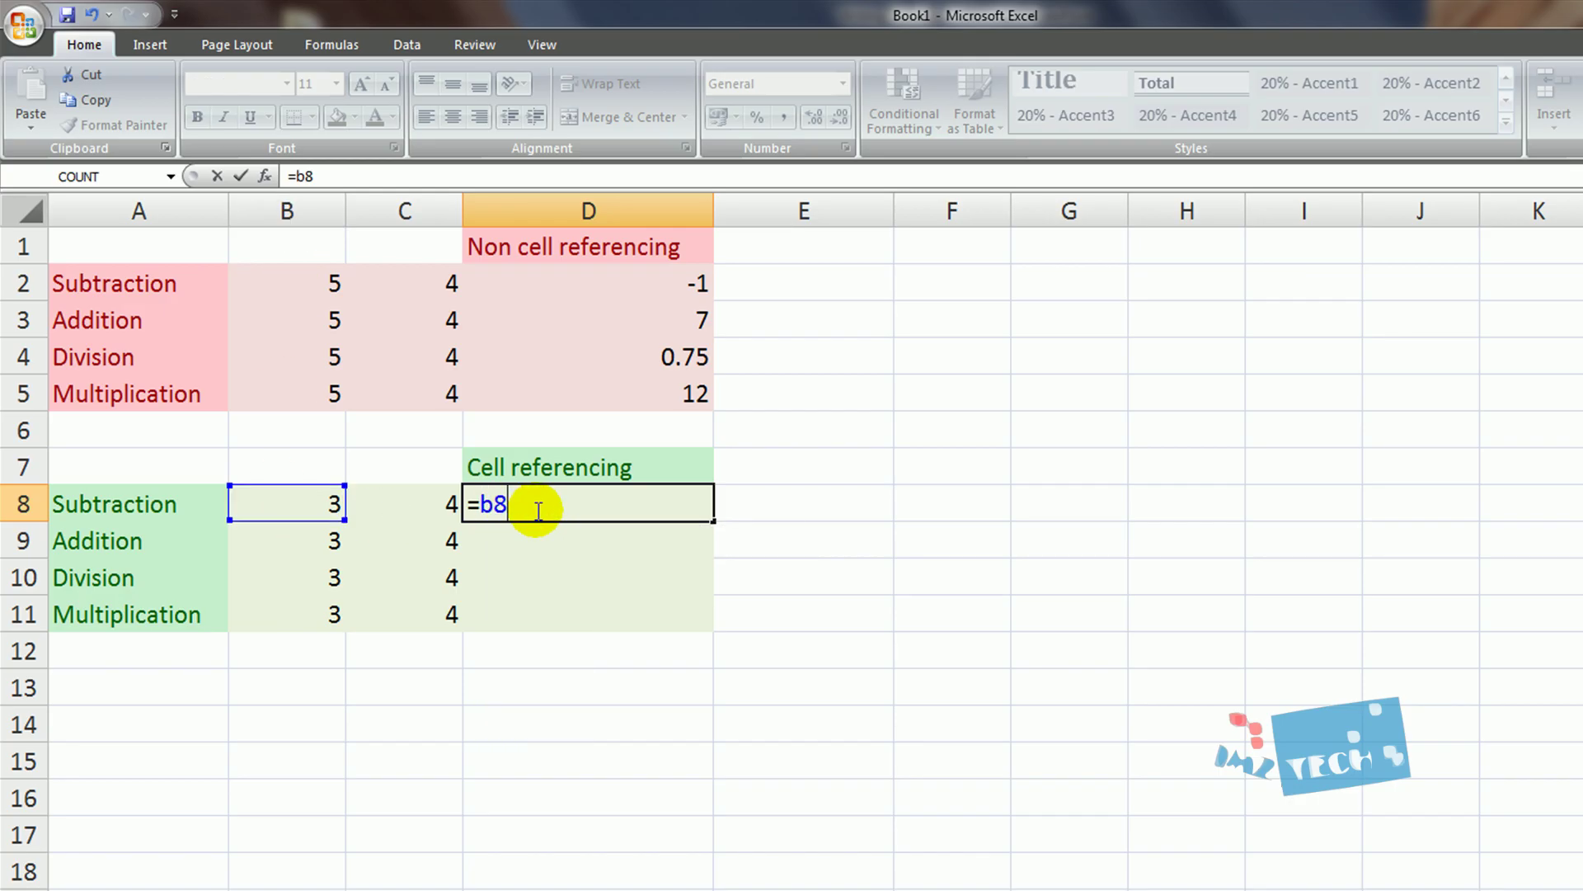
type("-")
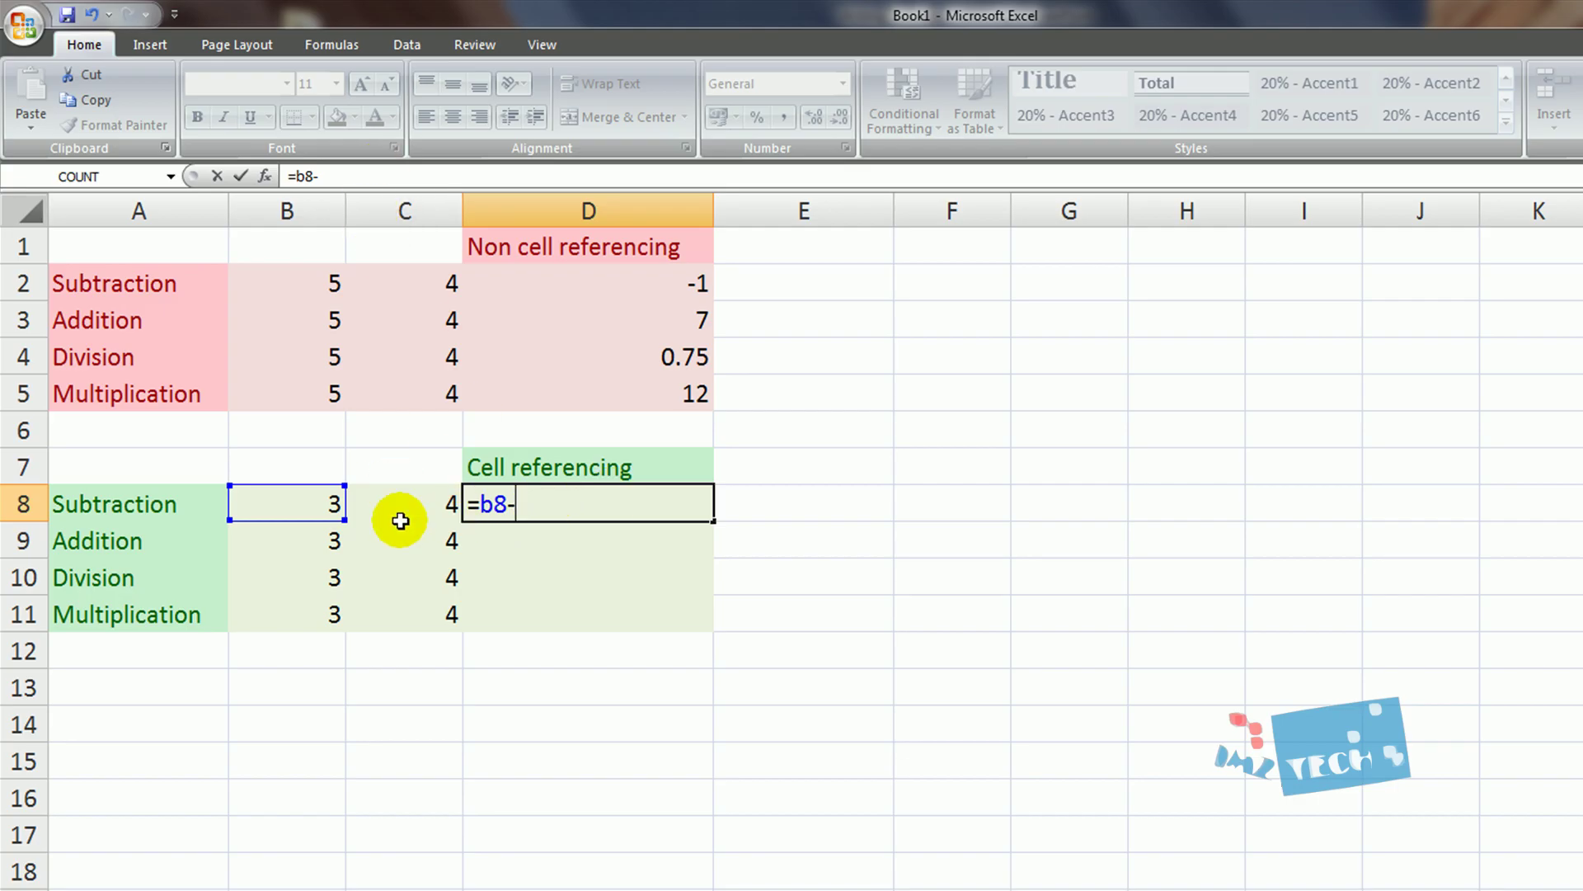
type("c8")
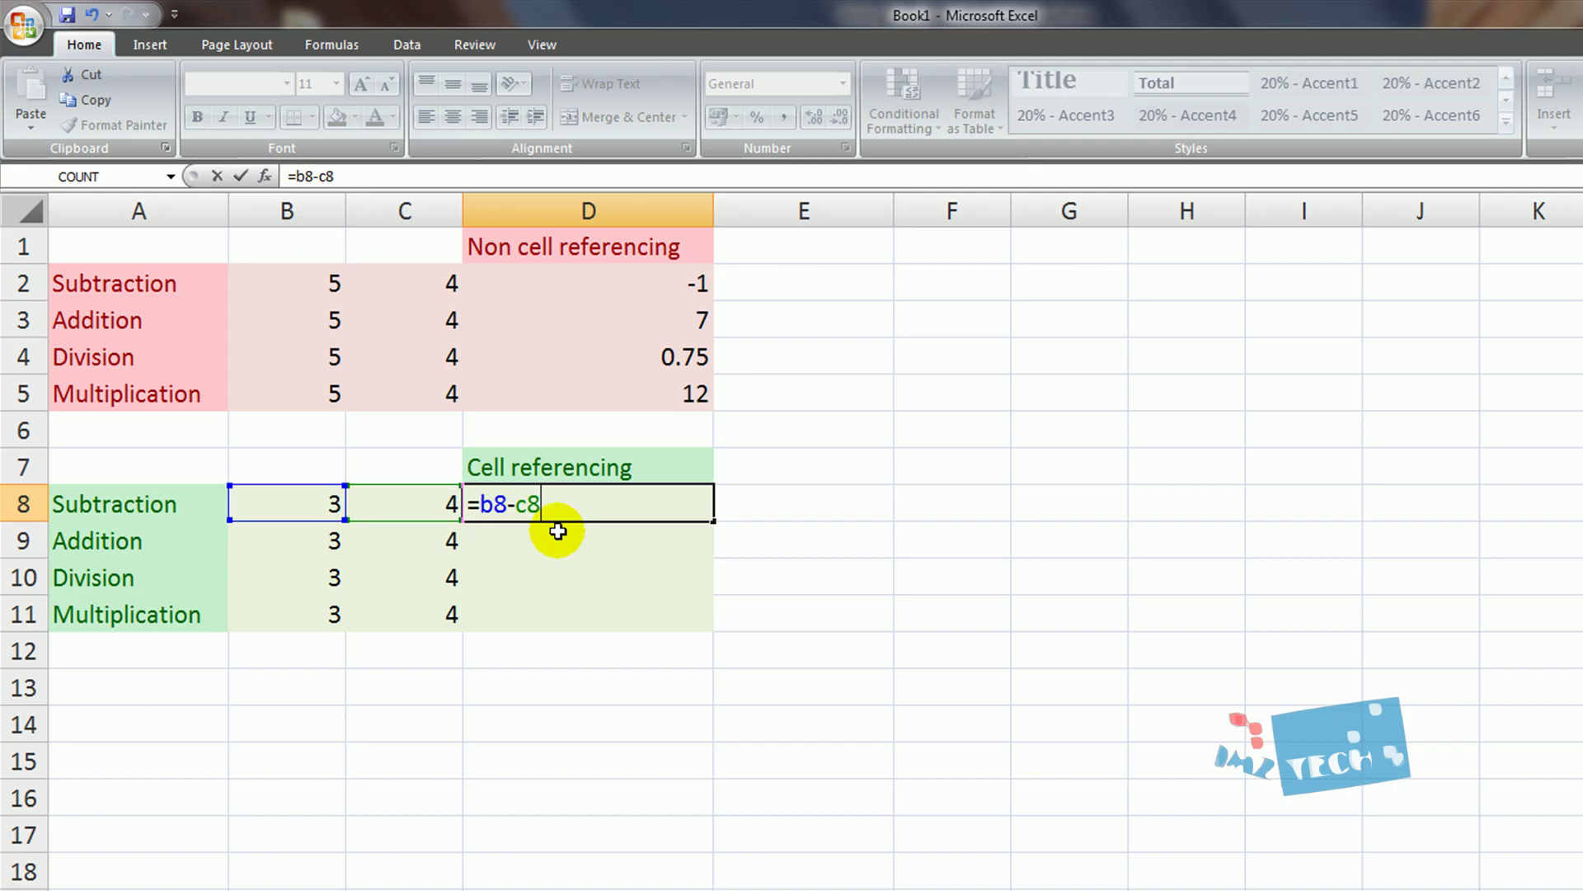
key("Return")
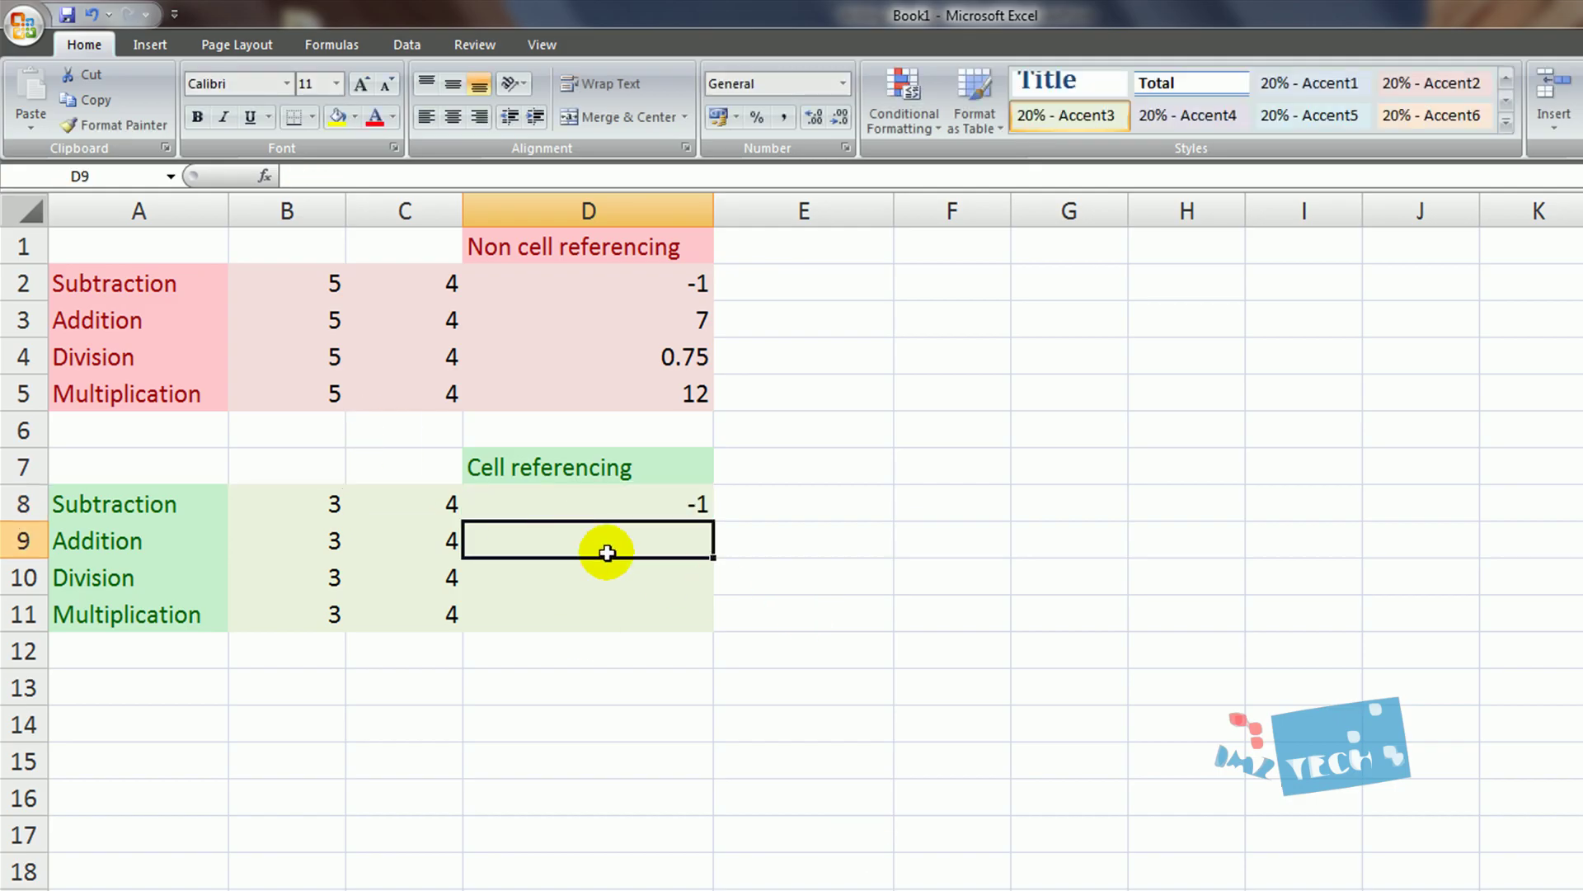
- Change B8 to 5 so D8 recalculates from -1 to 1
left_click(334, 499)
left_click(343, 183)
key("BackSpace")
type("5")
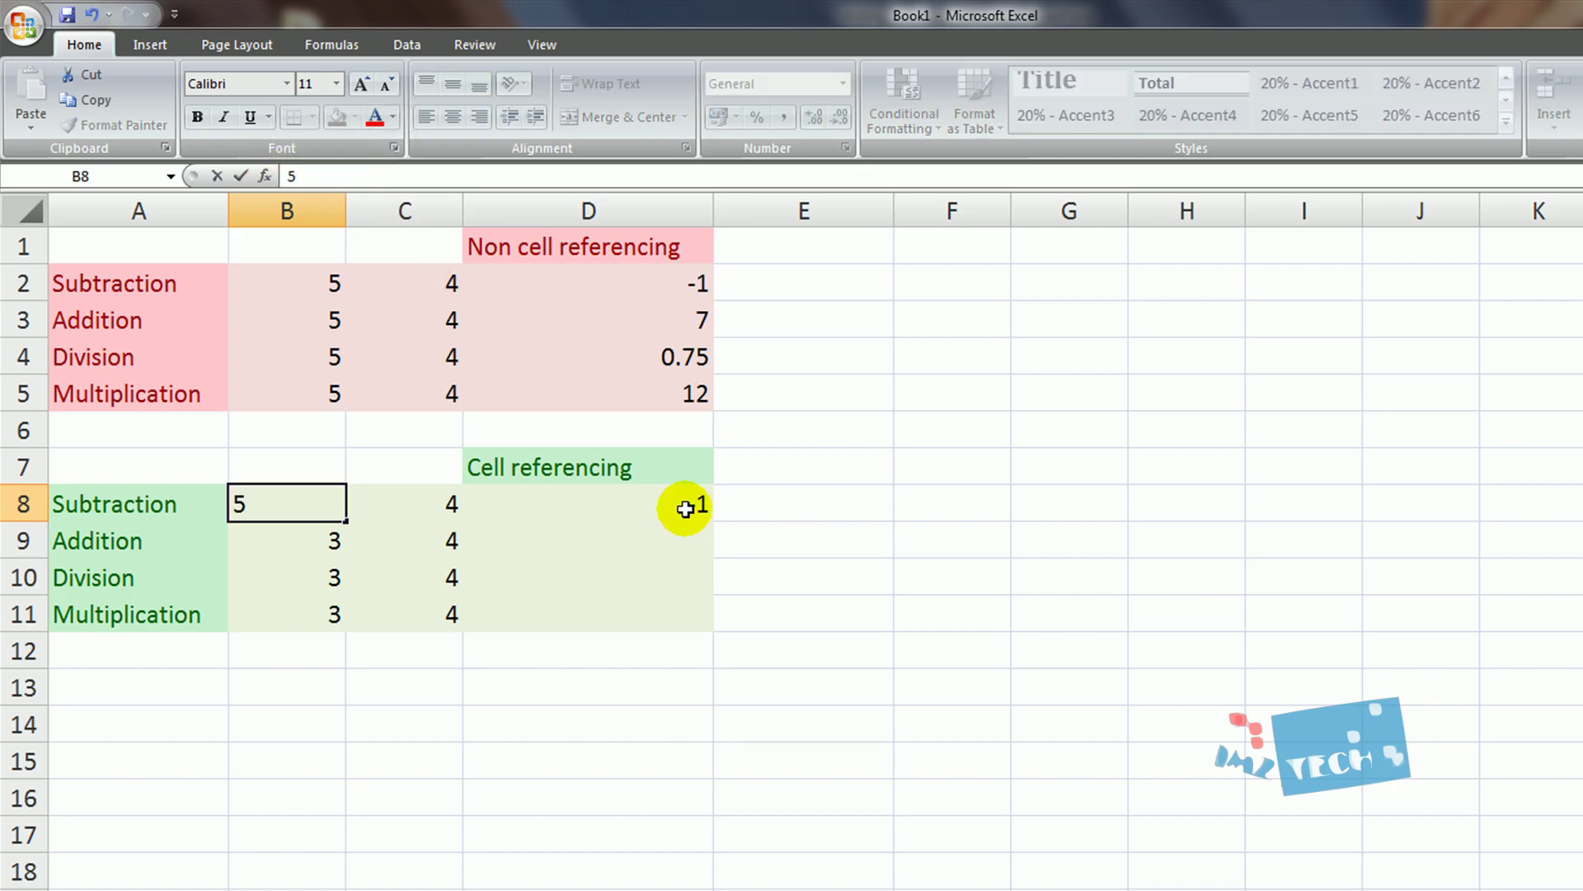
key("Return")
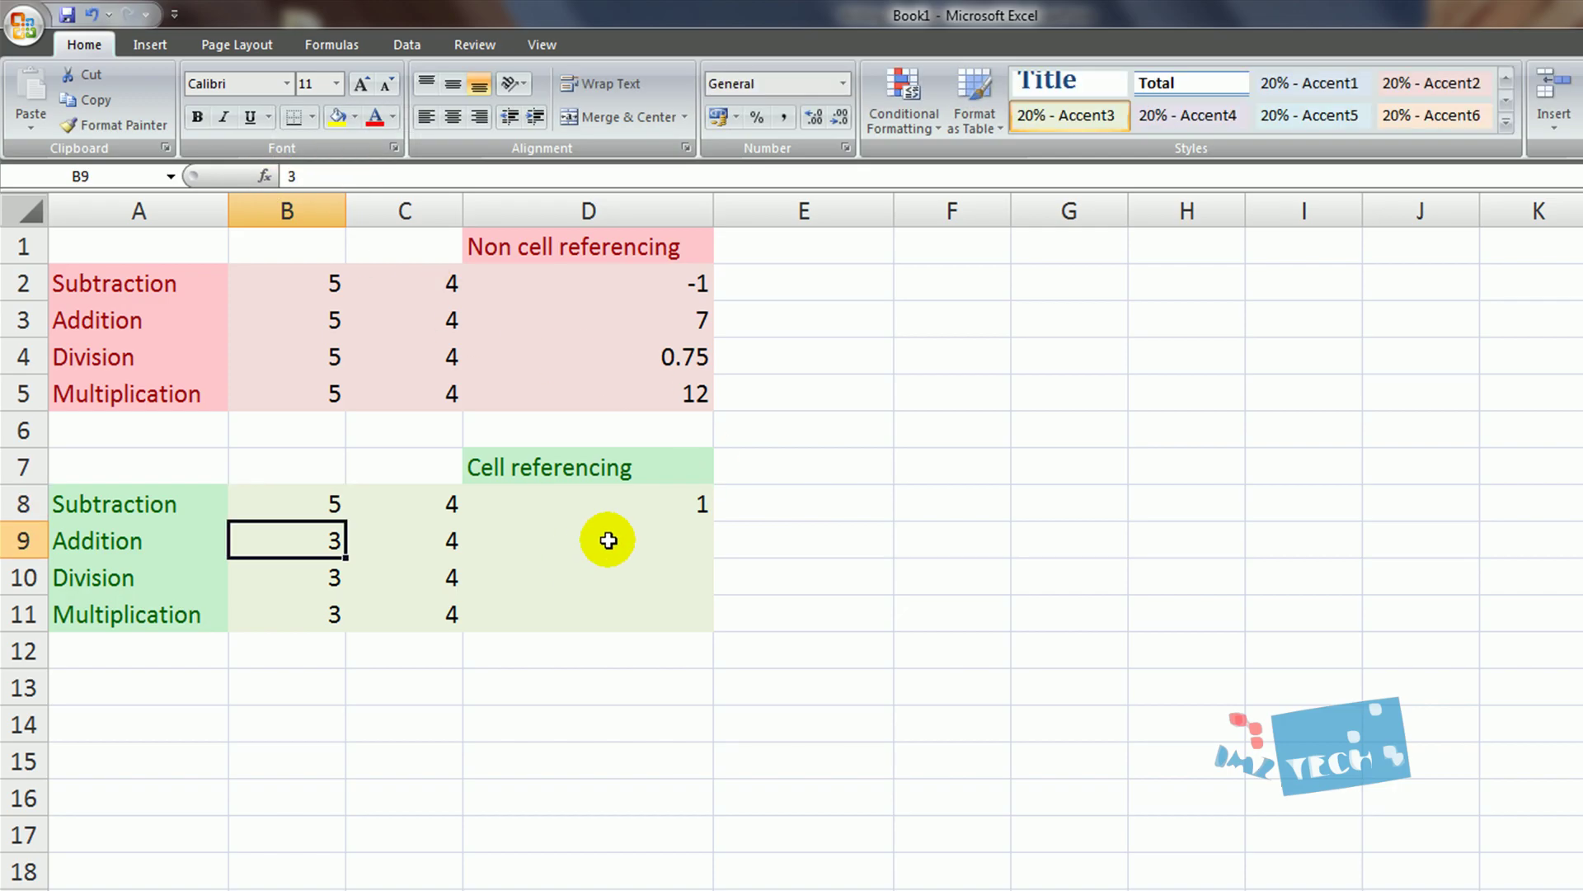
left_click(678, 506)
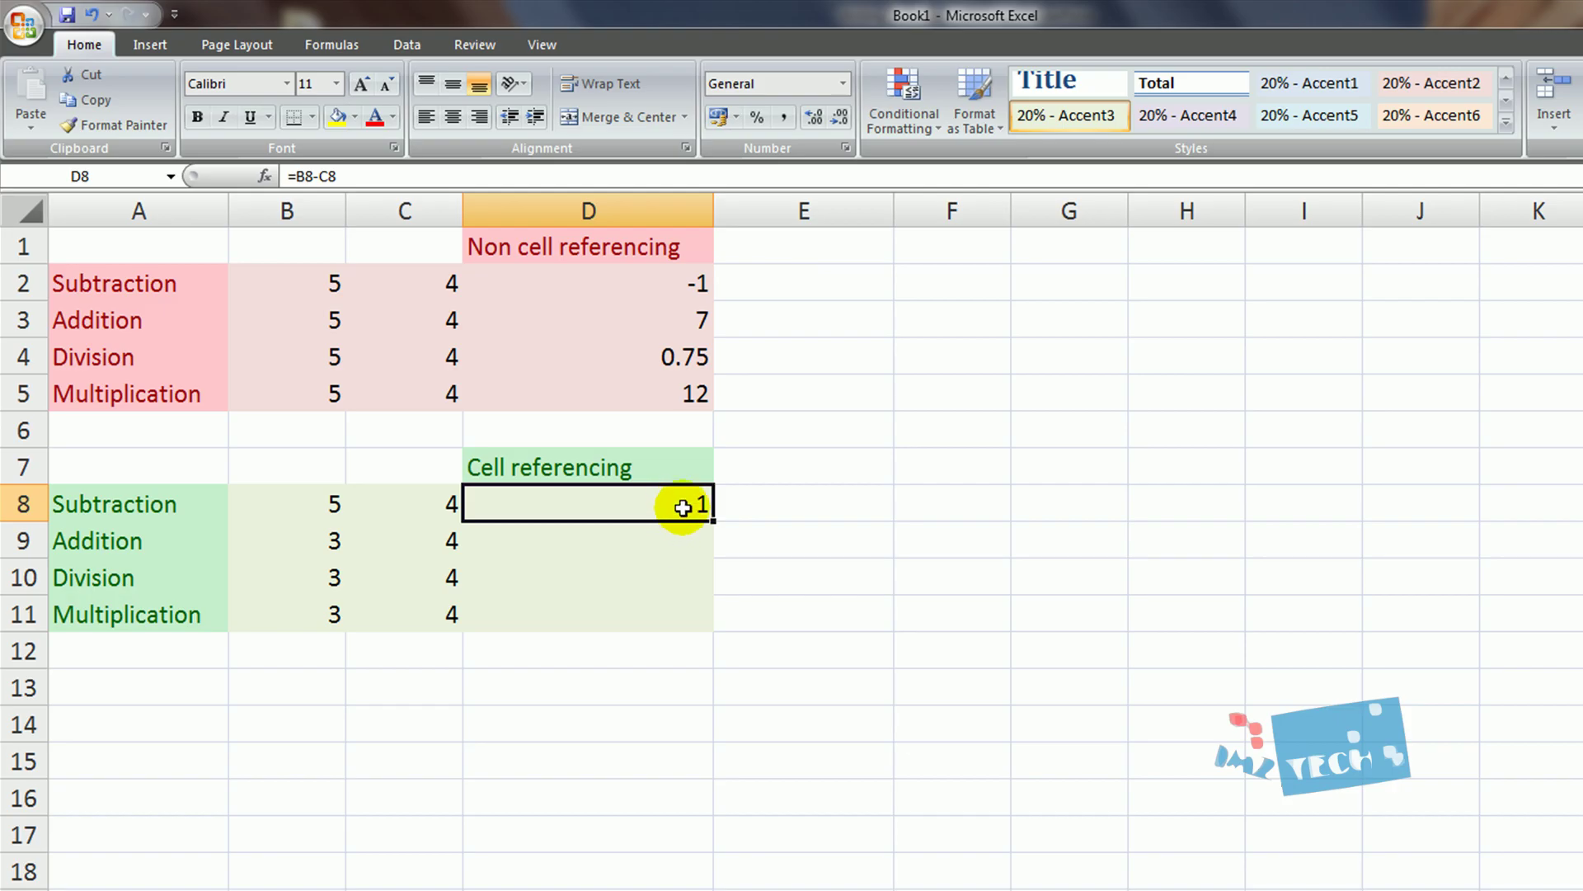
left_click(680, 528)
- Build =B9+C9 in D9 by clicking the referenced cells, giving 7
left_click(680, 528)
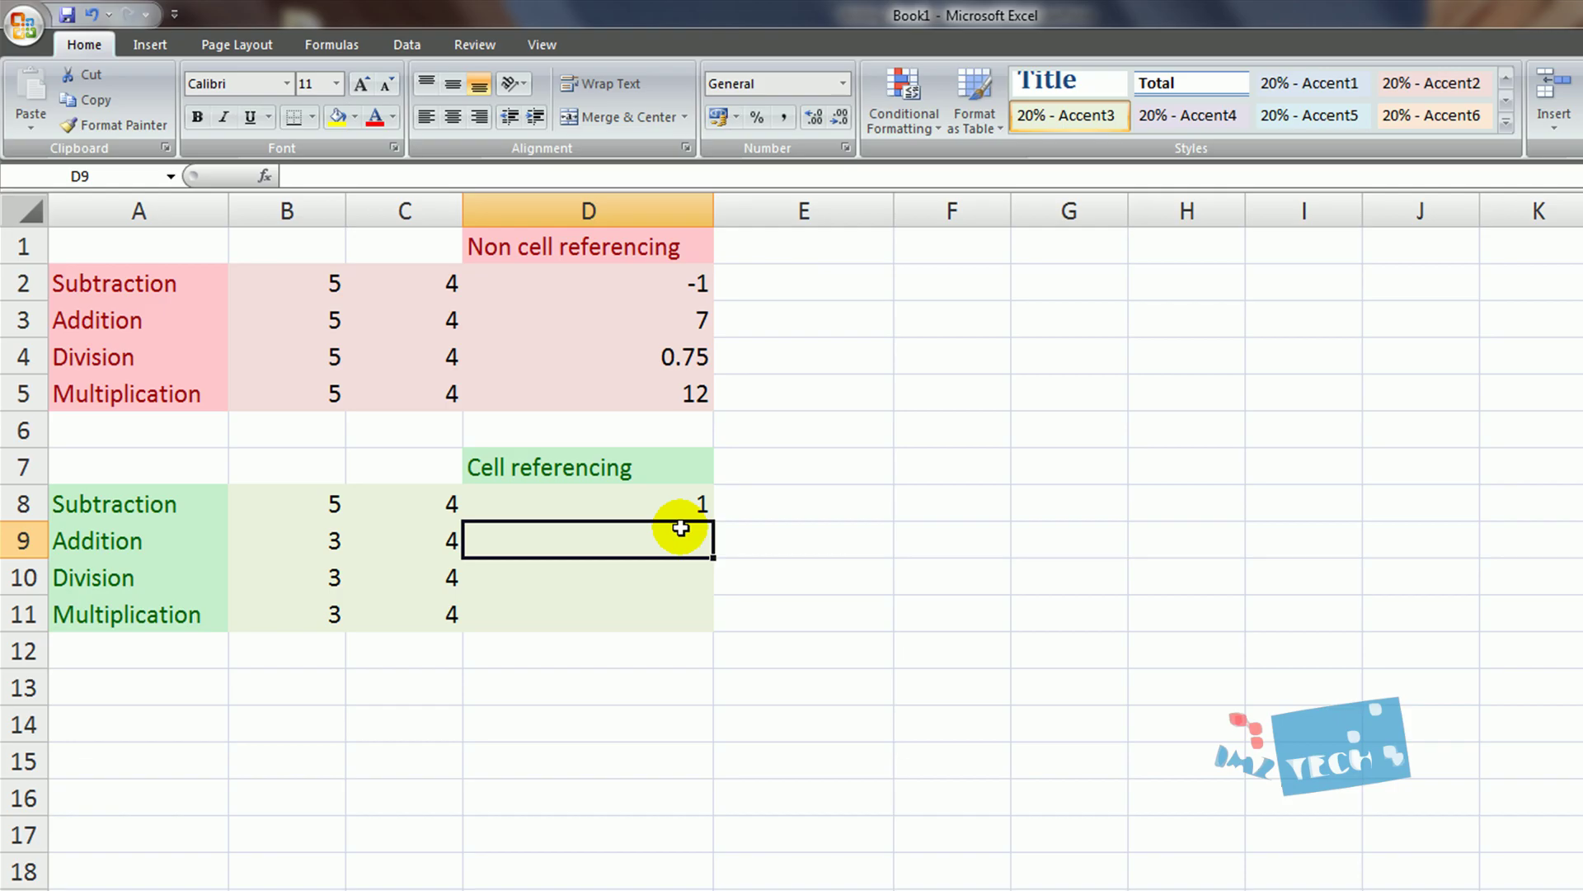
type("=")
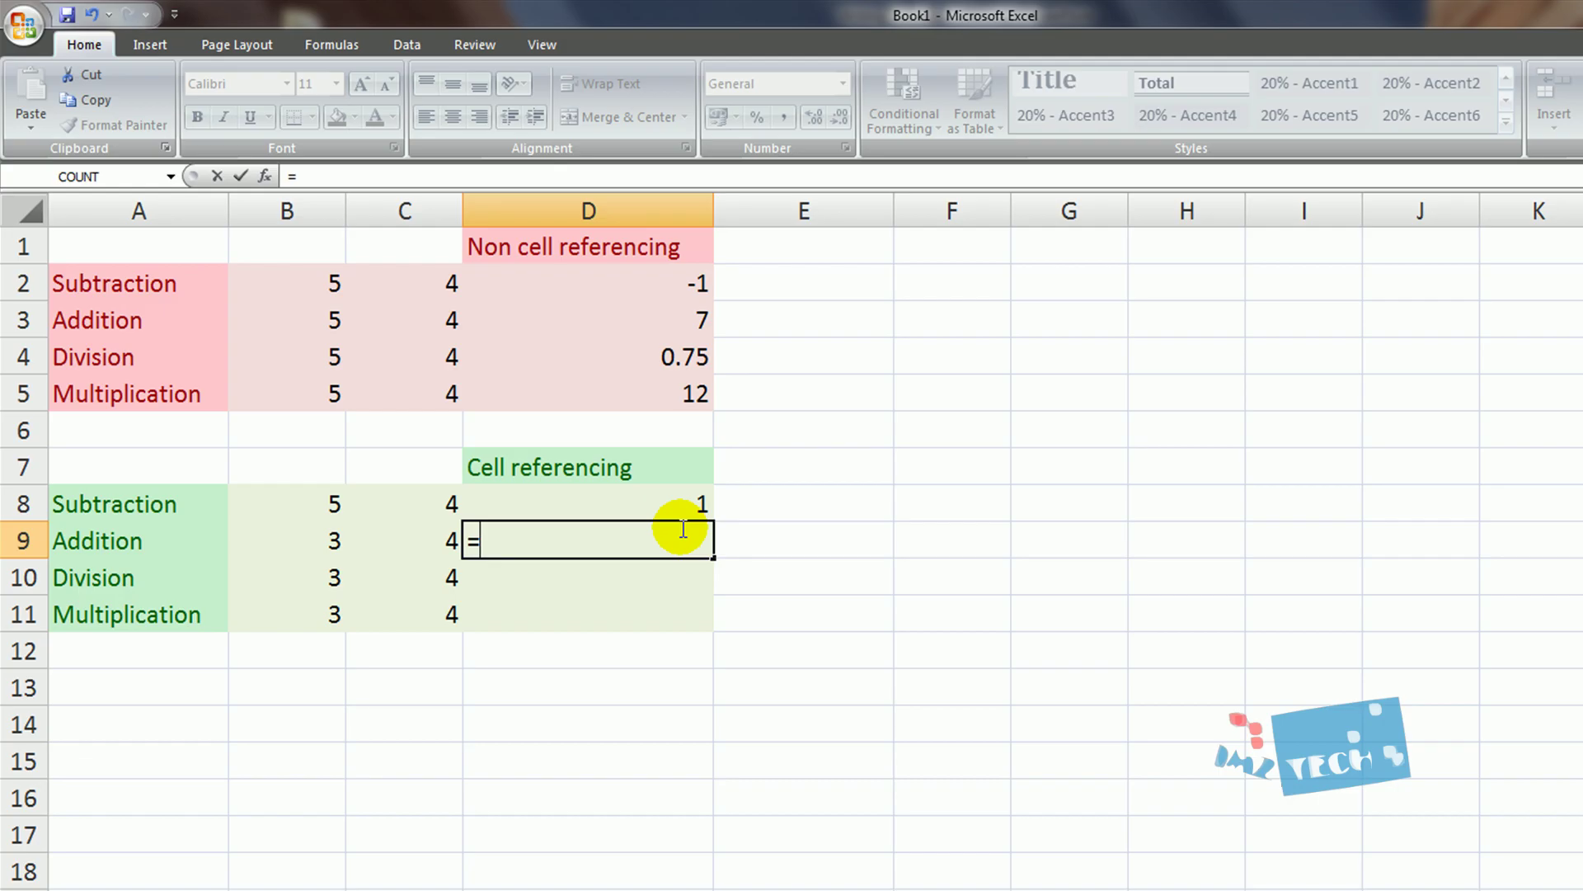
left_click(316, 542)
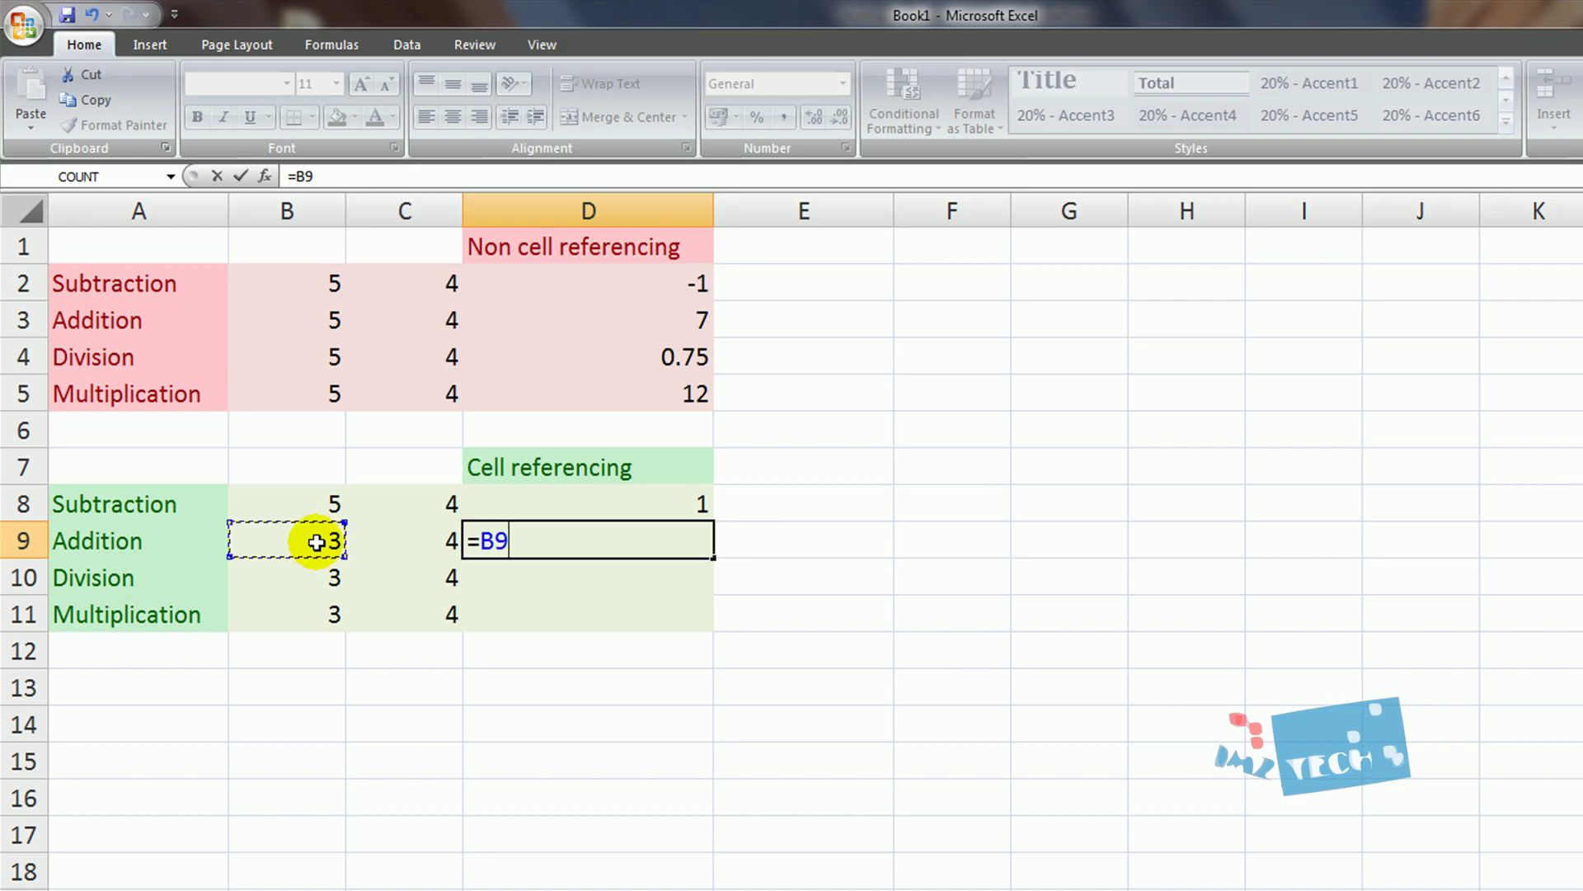
type("+")
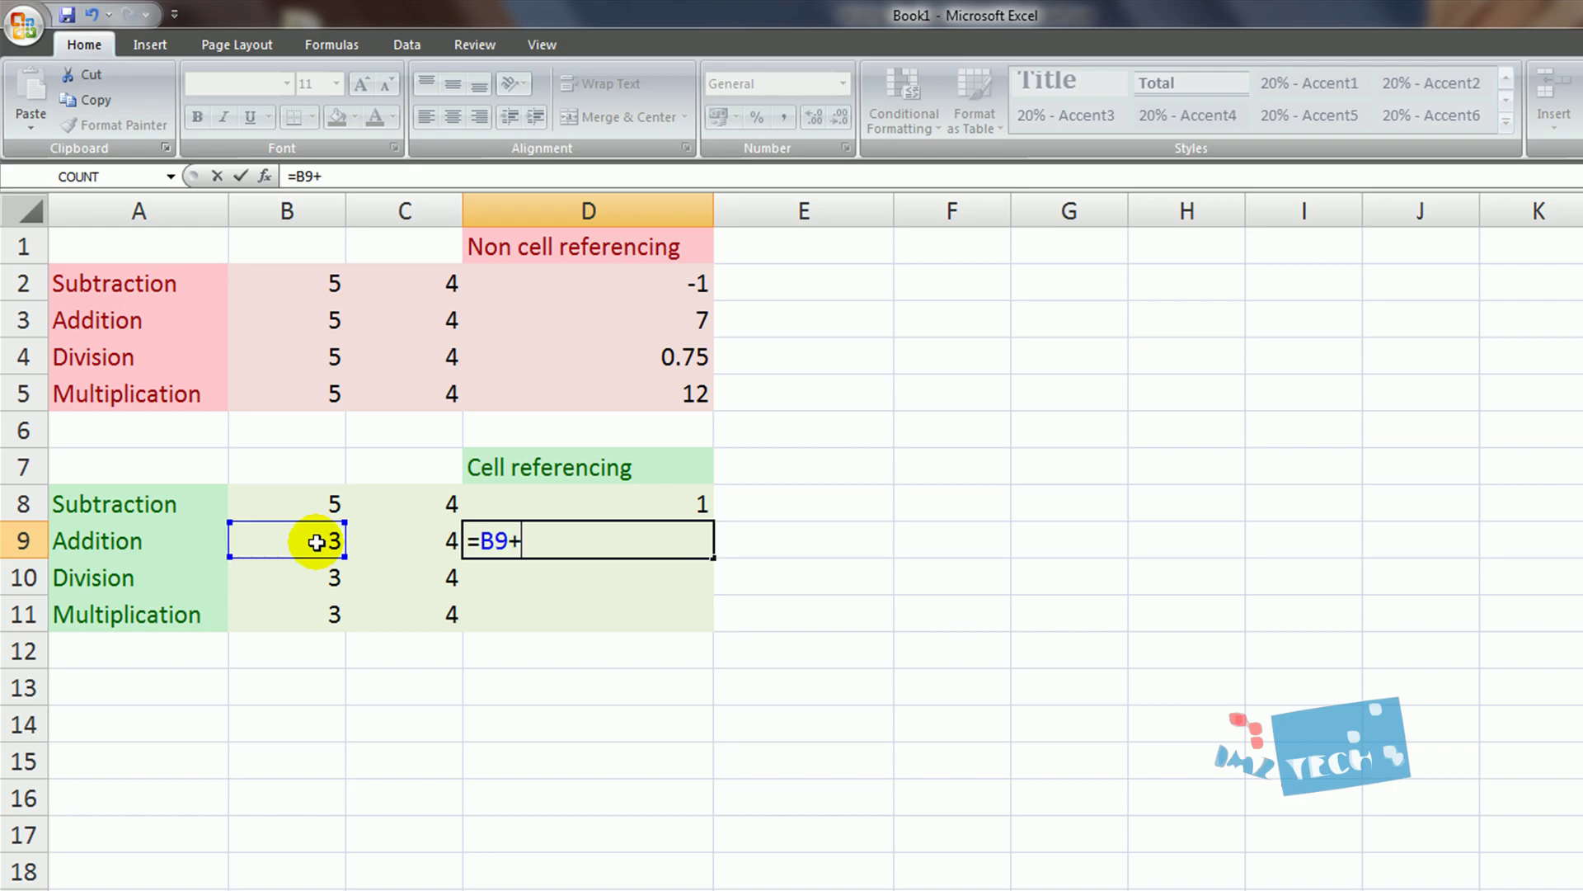
left_click(399, 547)
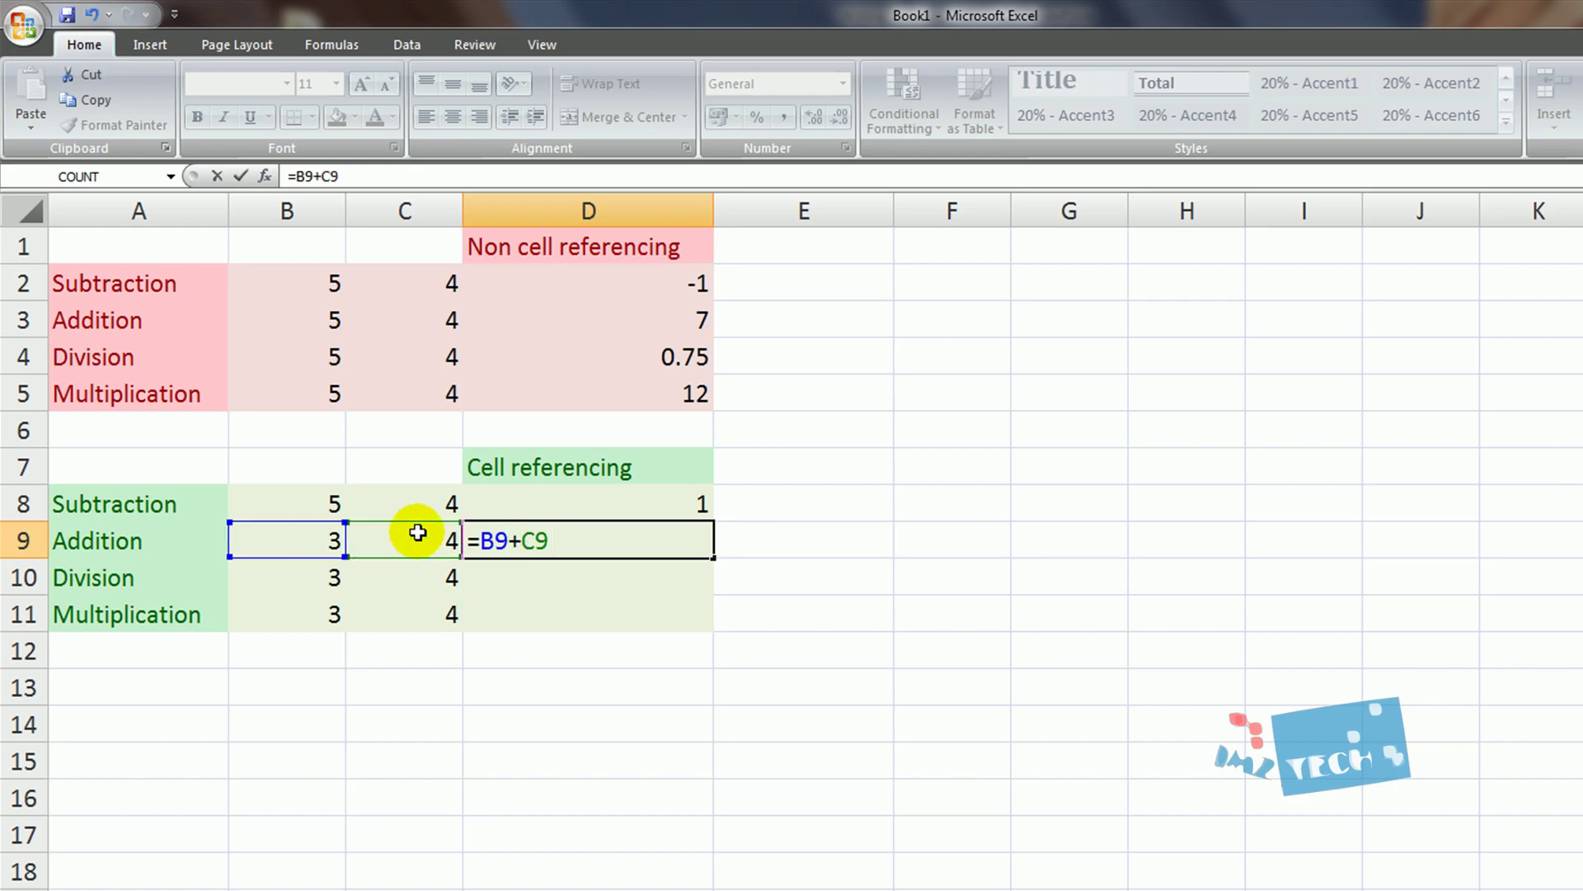
key("Return")
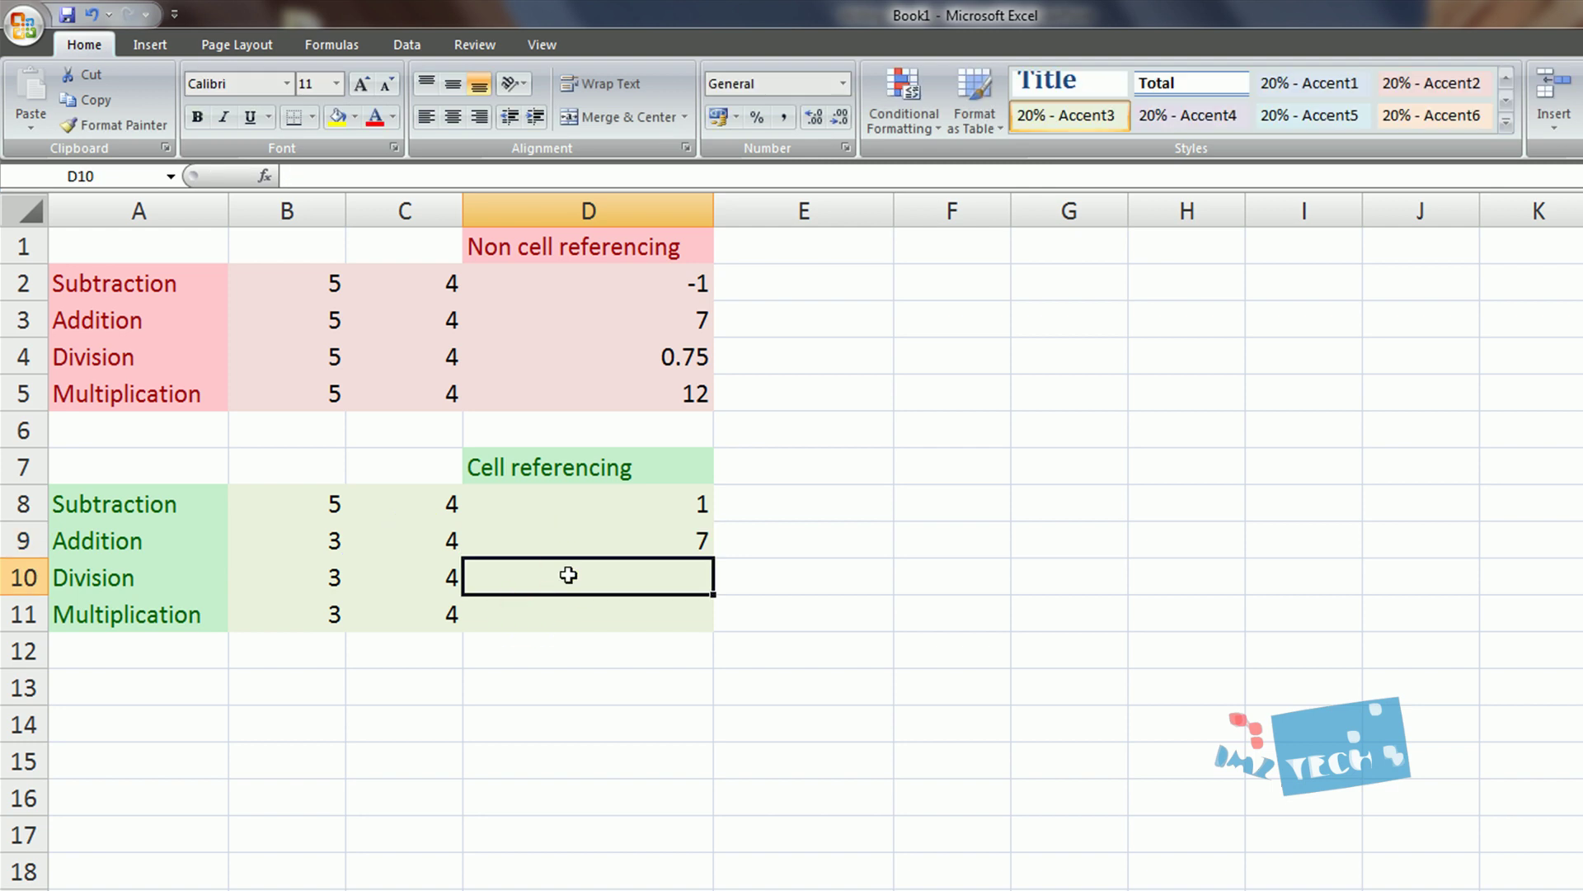
- Build =B10/C10 in D10 and =B11*C11 in D11, giving 0.75 and 12
type("=")
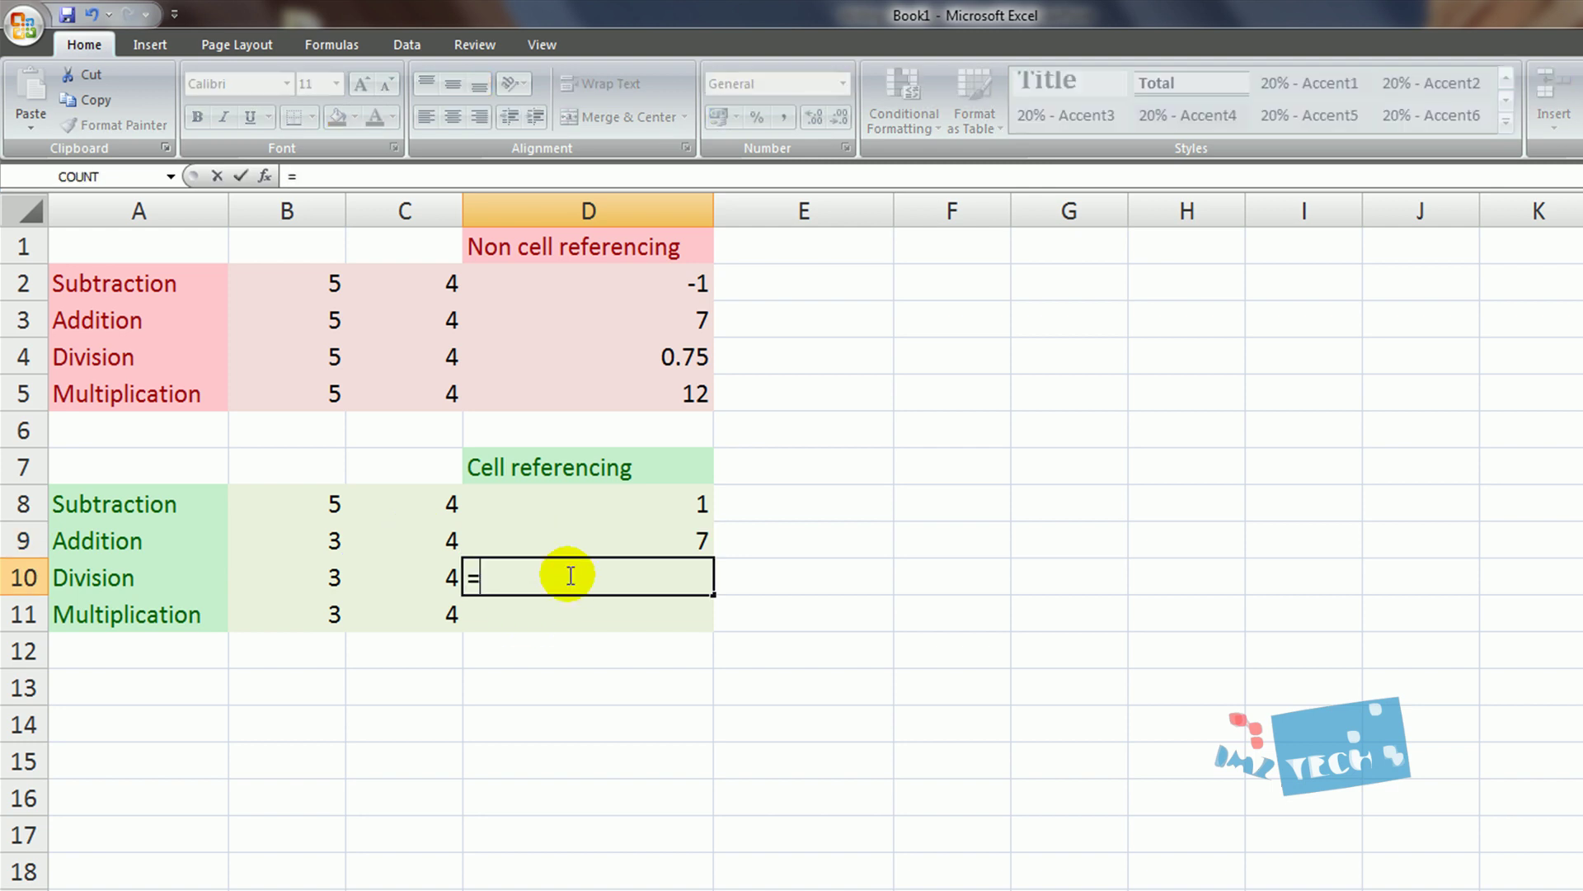
left_click(290, 580)
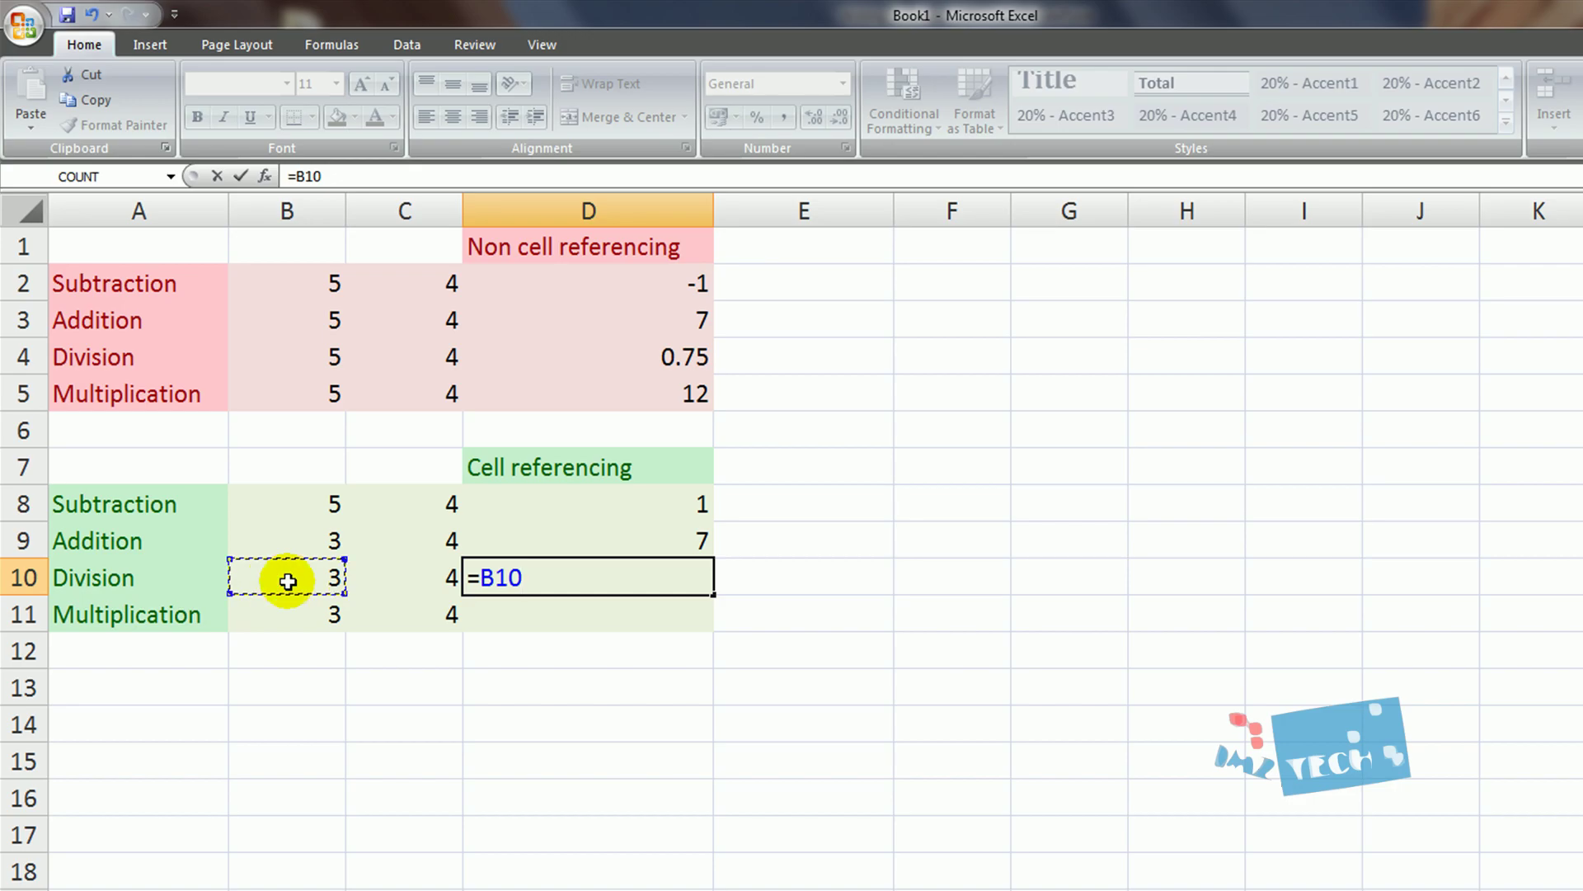
type("/")
left_click(392, 584)
key("Return")
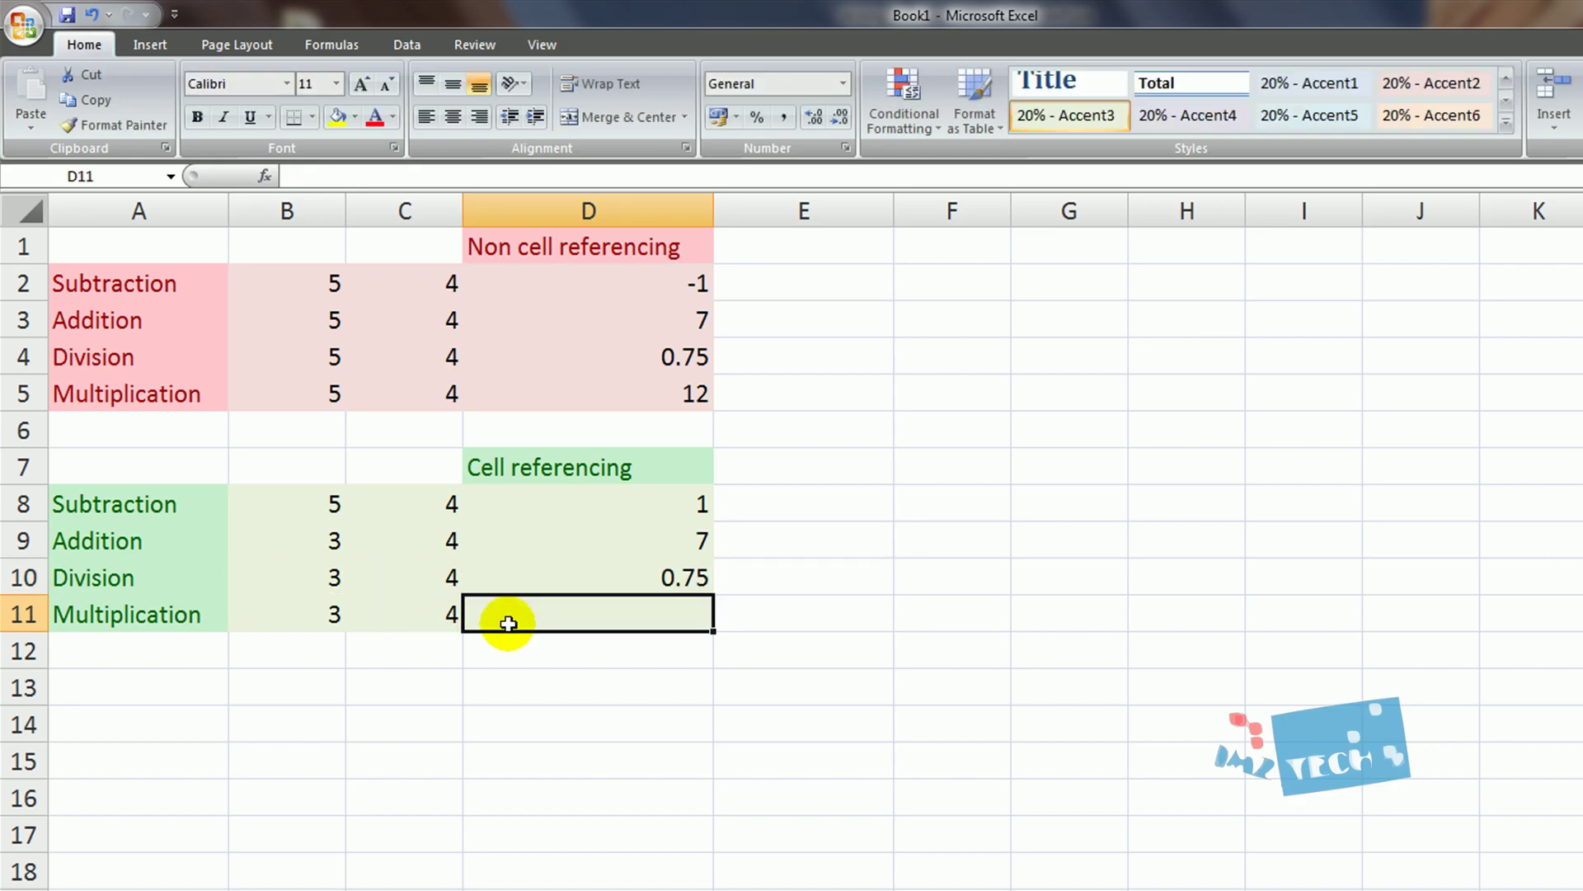
left_click(508, 623)
type("=")
left_click(297, 620)
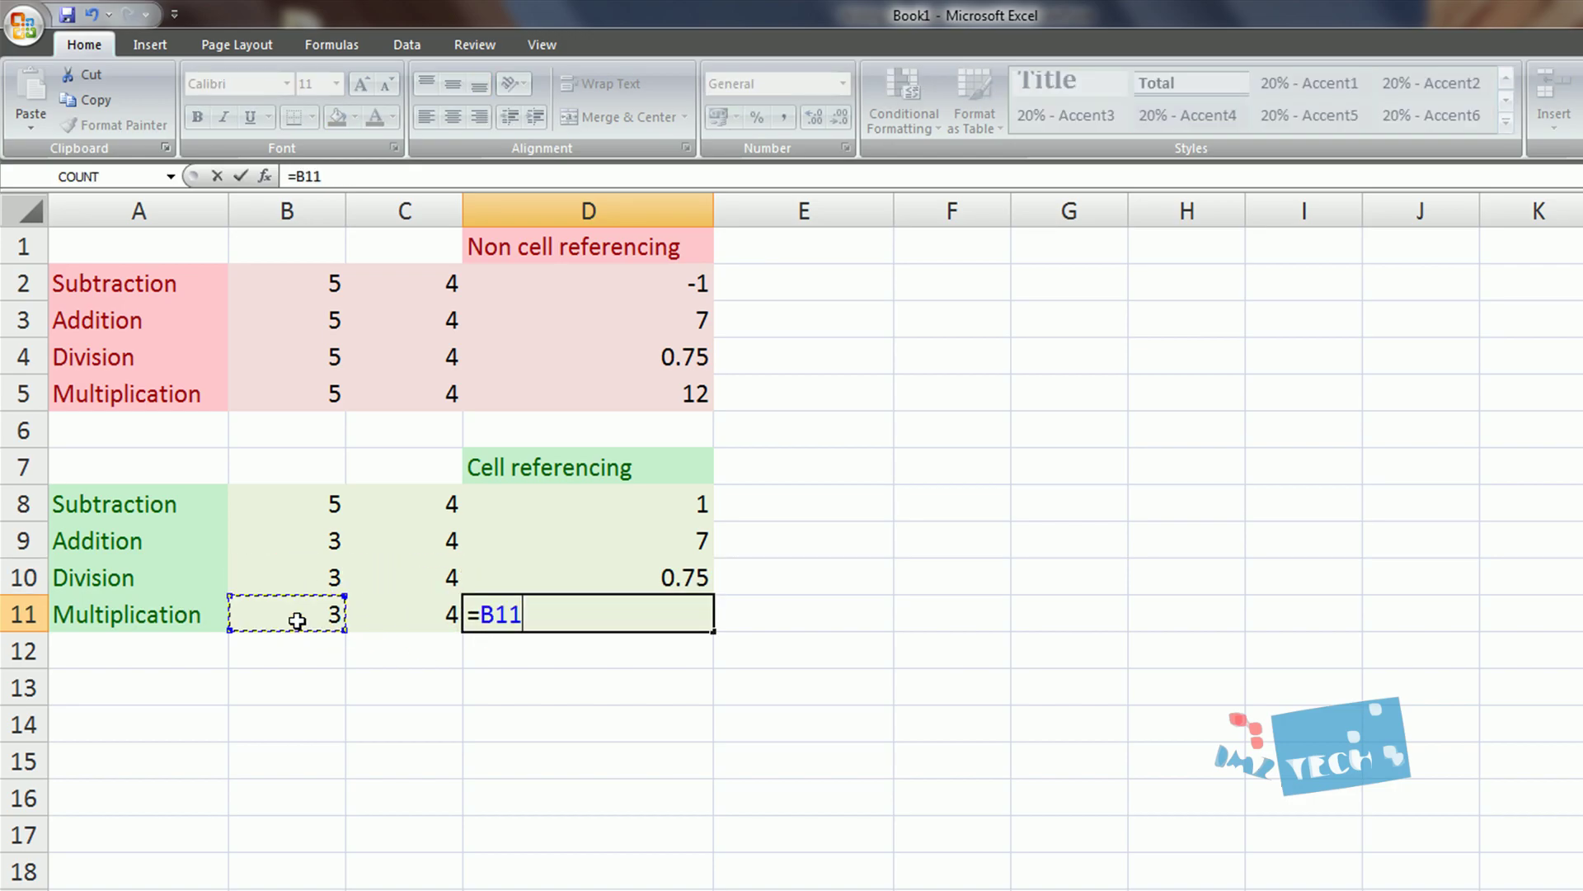
type("*")
left_click(430, 620)
key("Return")
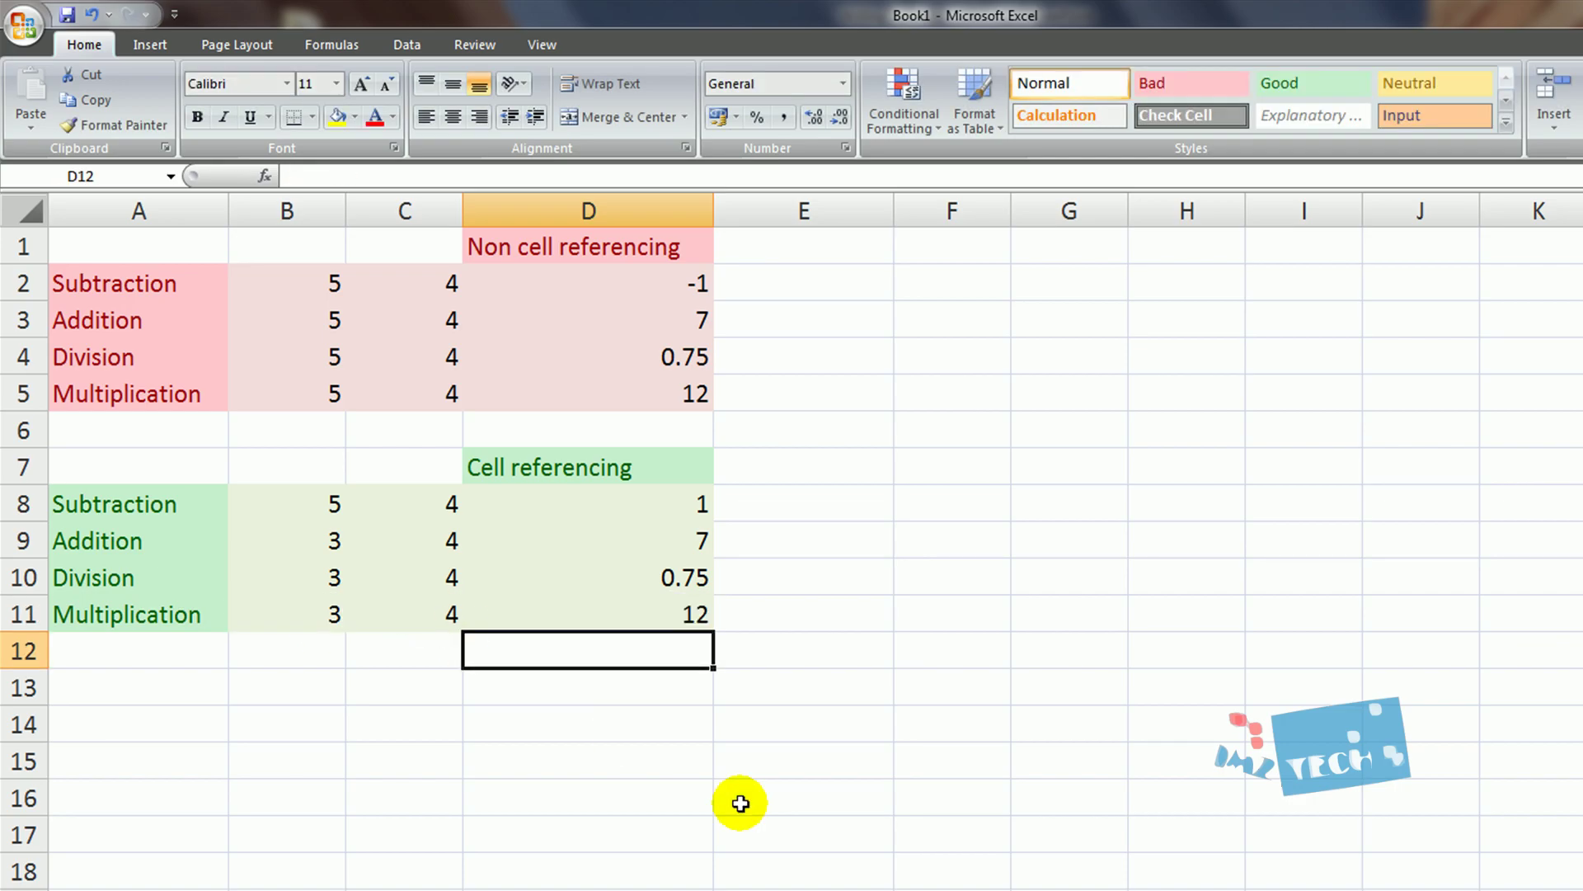
- Type 5 into B9, B10 and B11 so results update to 9, 1.25 and 20
left_click(307, 546)
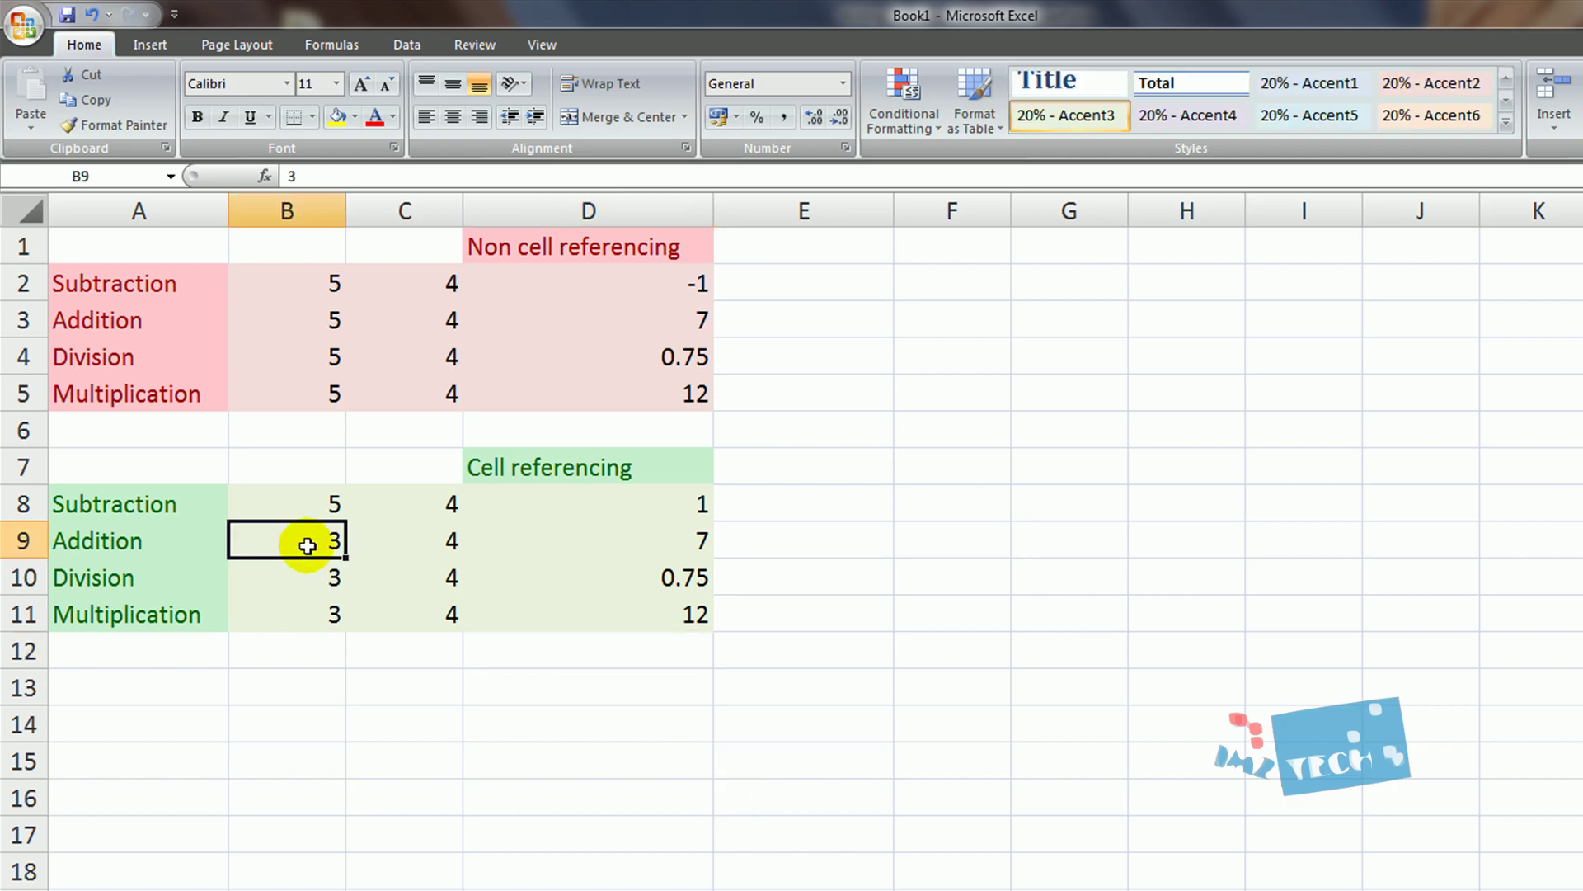
type("5")
left_click(310, 572)
type("5")
left_click(304, 625)
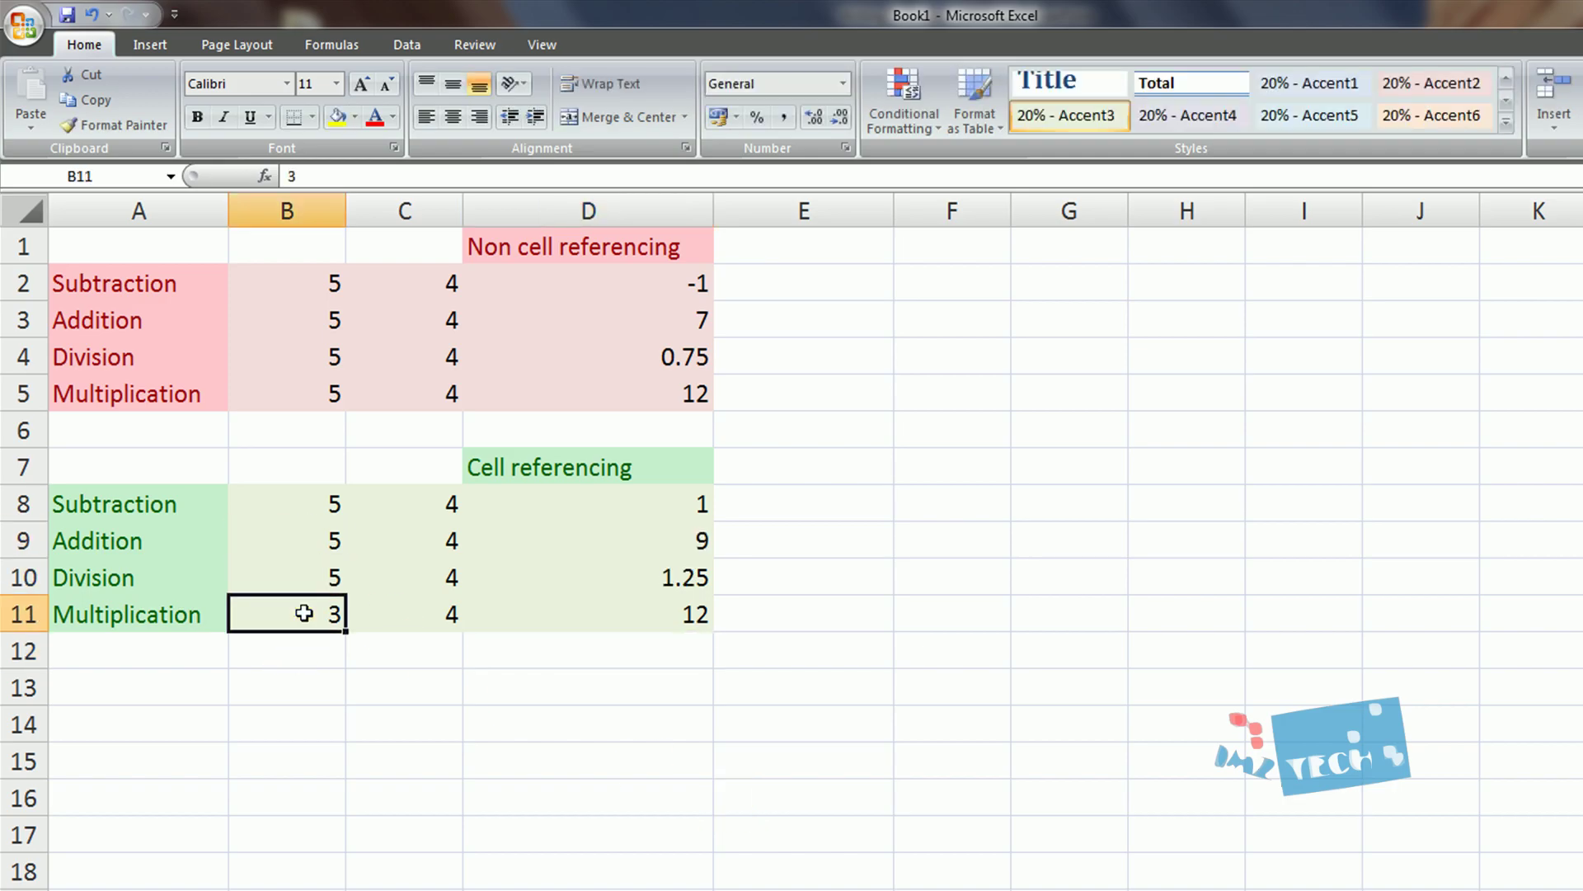
type("5")
left_click(565, 756)
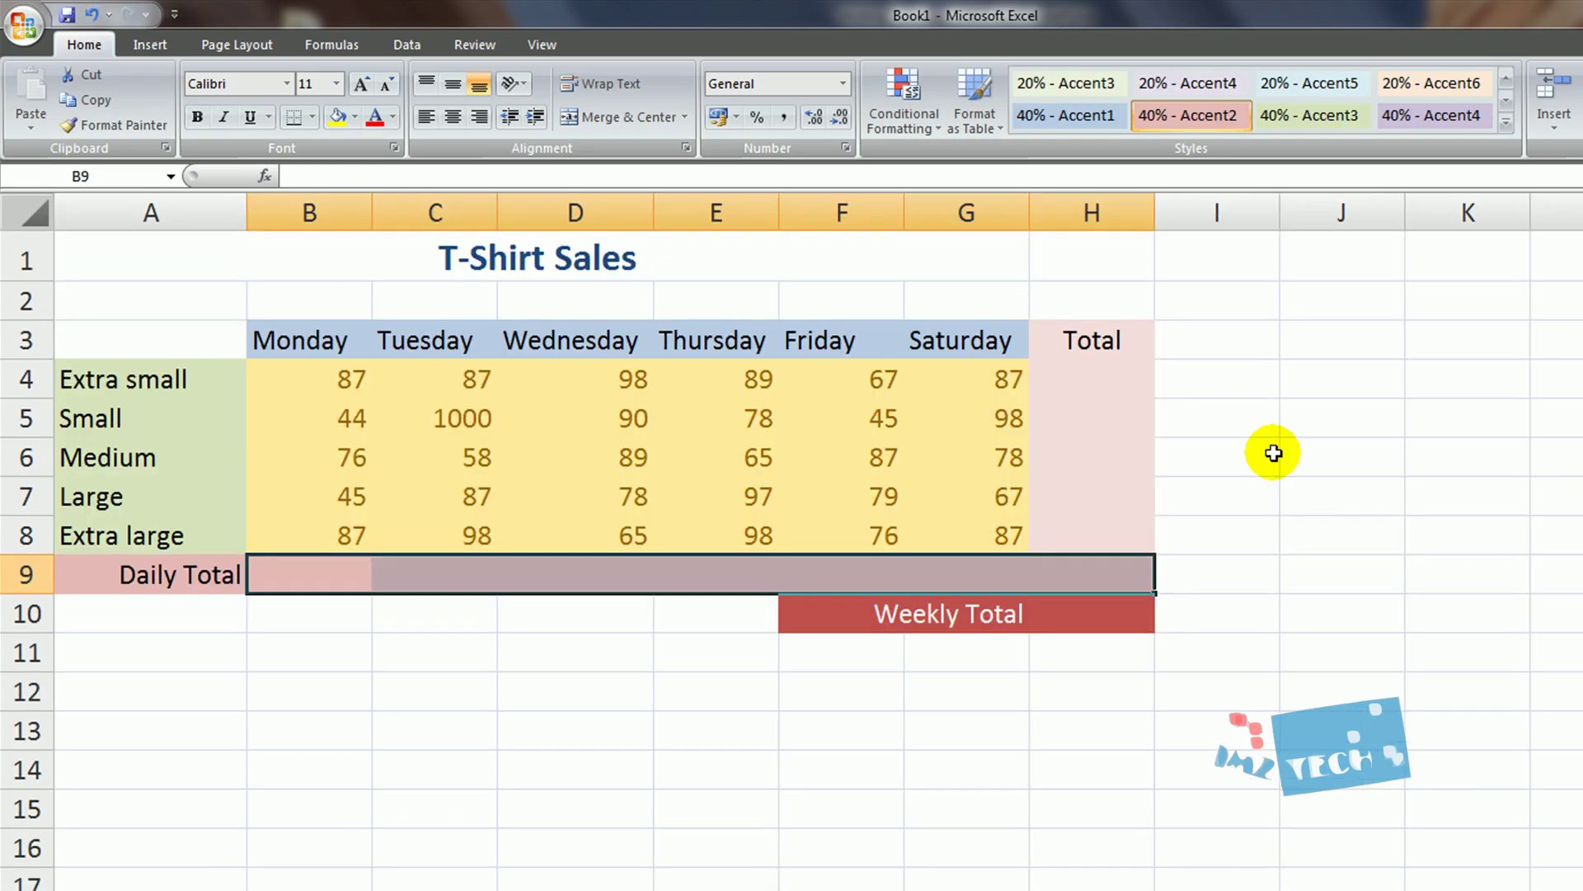
- Inspect the starting numbers 1, 2, 3 in column A of Sheet3
left_click(1179, 346)
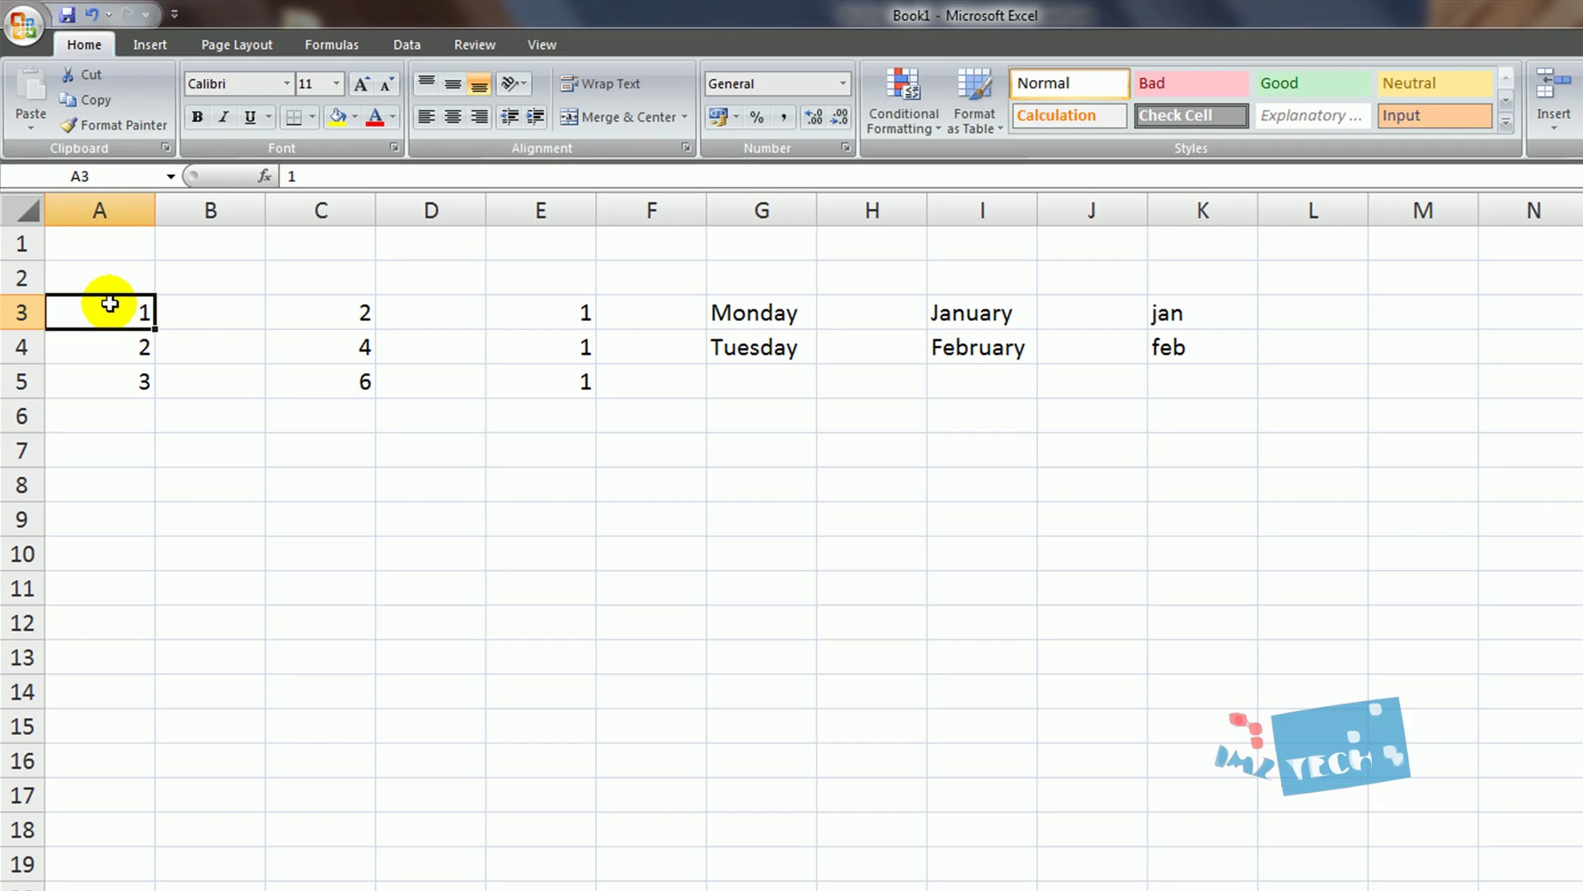
left_click(108, 309)
left_click(124, 348)
left_click(126, 382)
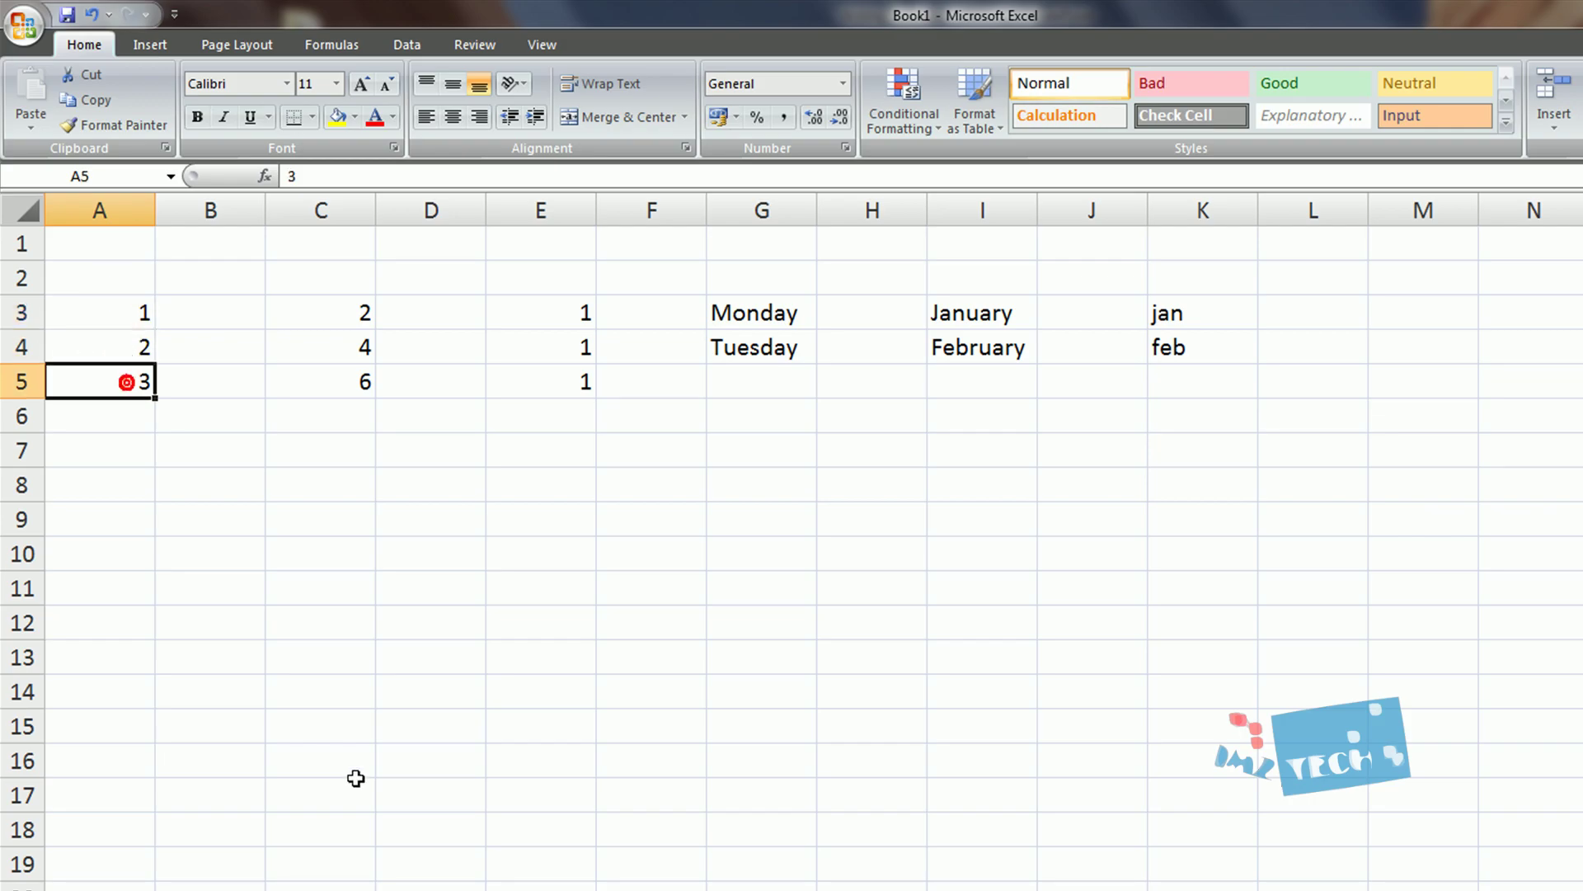
left_click(116, 311)
left_click(117, 387)
- Type 4 and 5 manually below the series, then delete them again
left_click(128, 414)
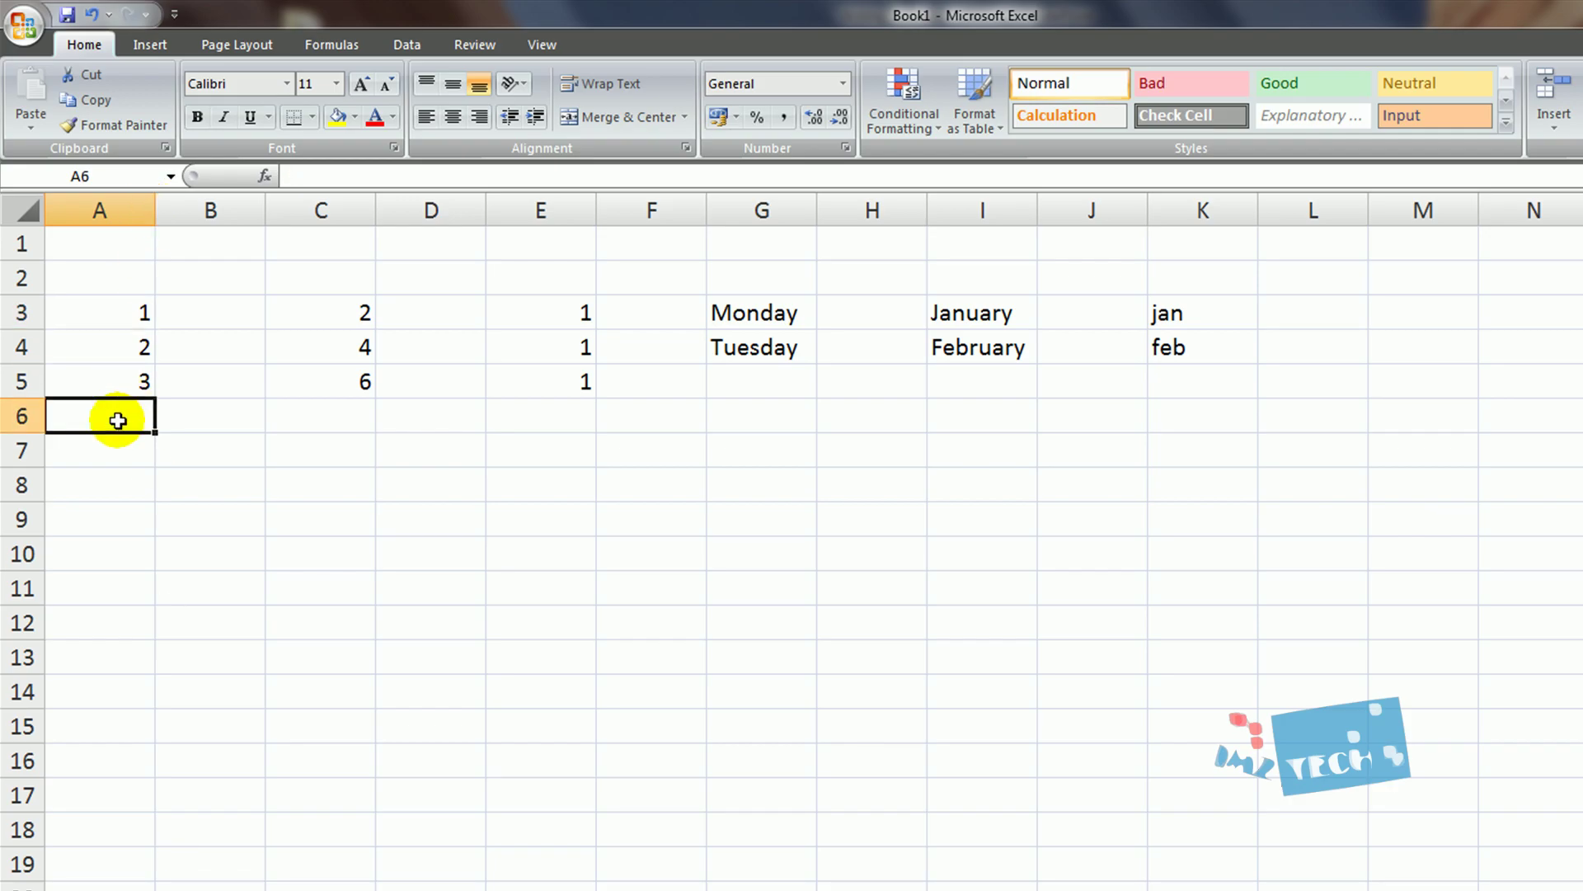
type("4")
left_click(116, 455)
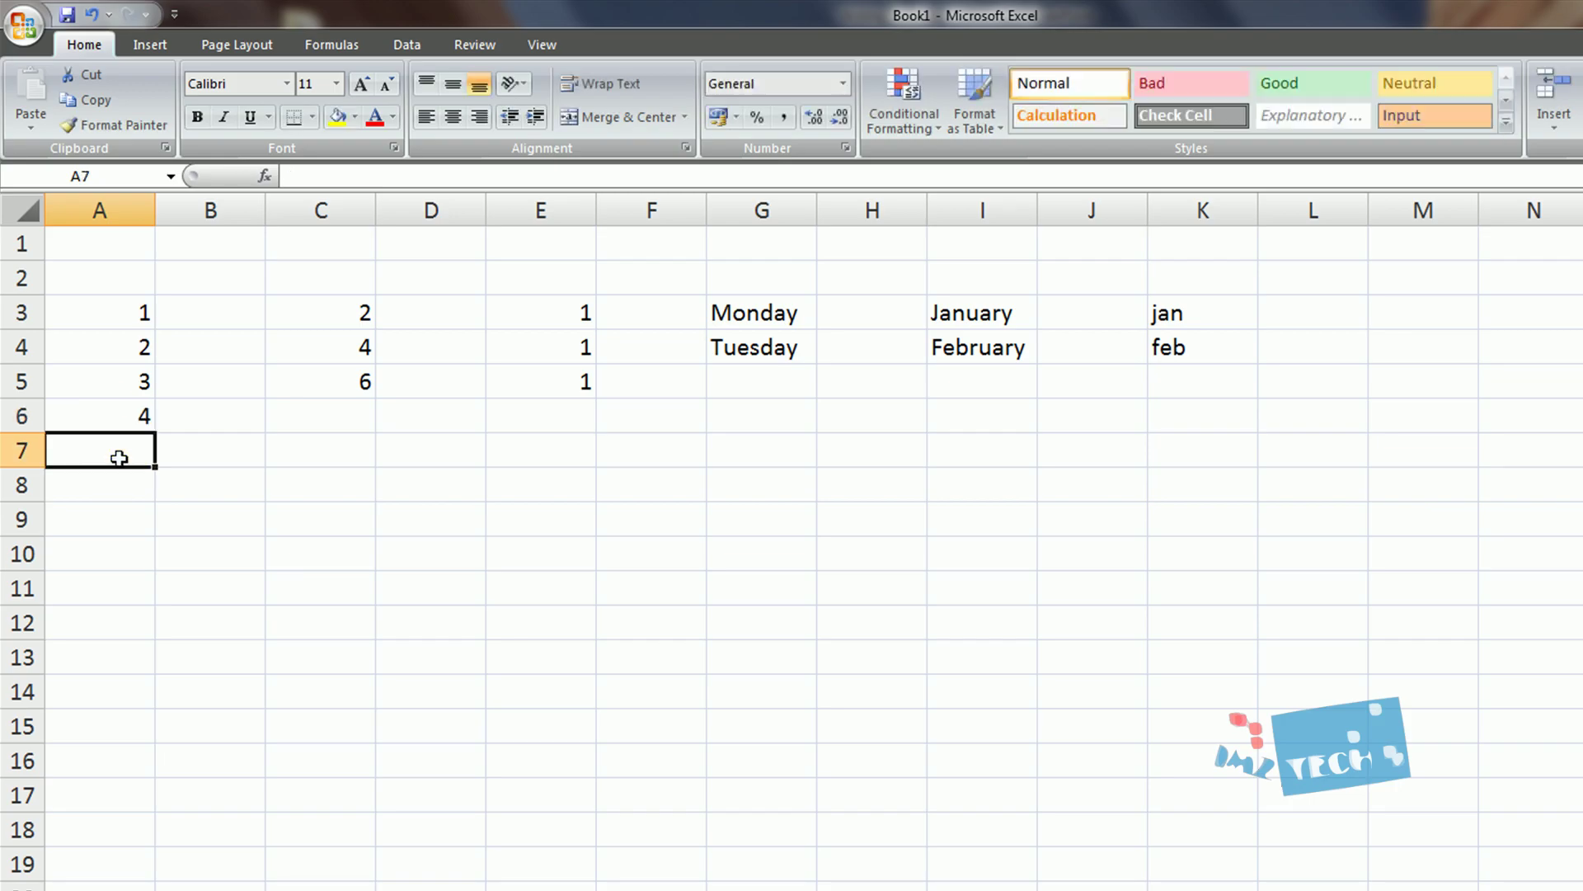
type("5")
left_click(212, 477)
left_click(120, 449)
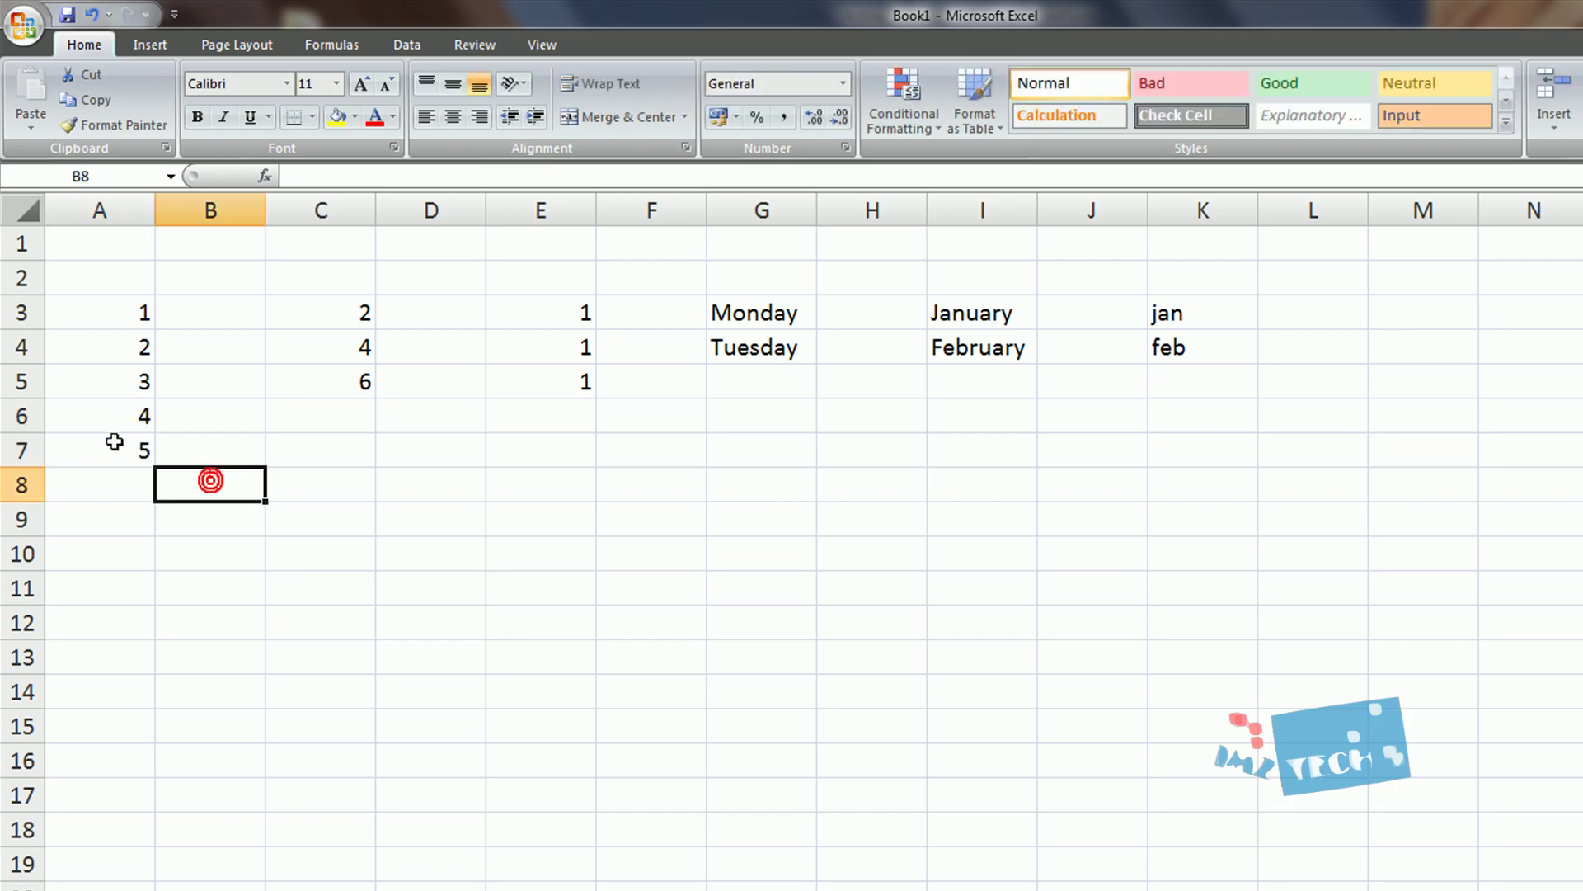
key("Delete")
left_click(116, 413)
key("Delete")
left_click(235, 519)
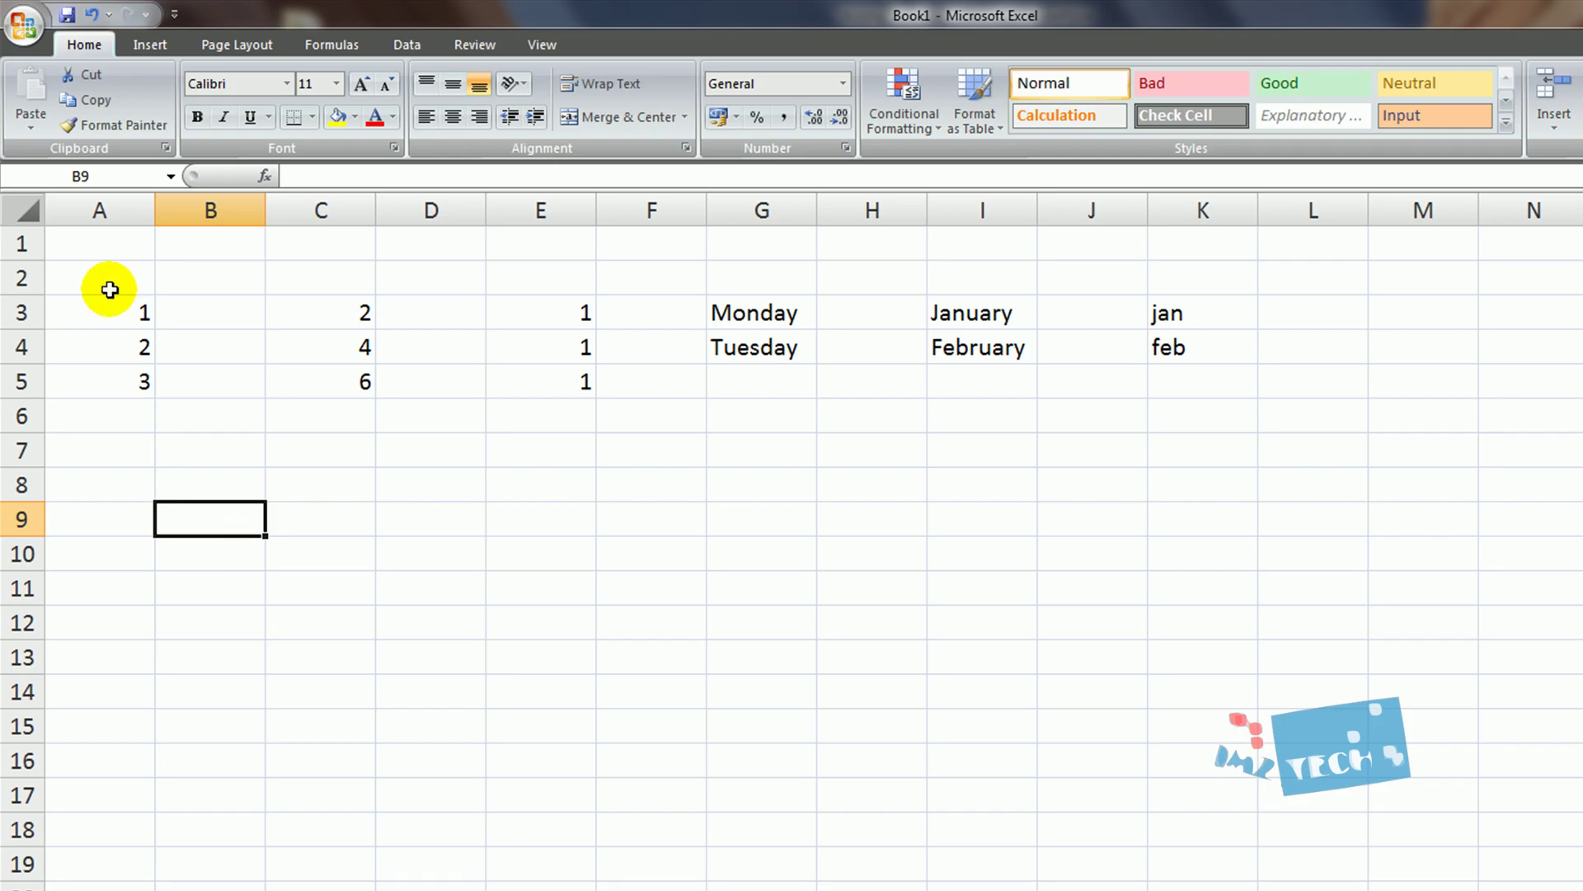
- Select A3:A5 and drag the fill handle to row 27, extending the series to 25
left_click(118, 309)
left_click_drag(117, 309, 125, 385)
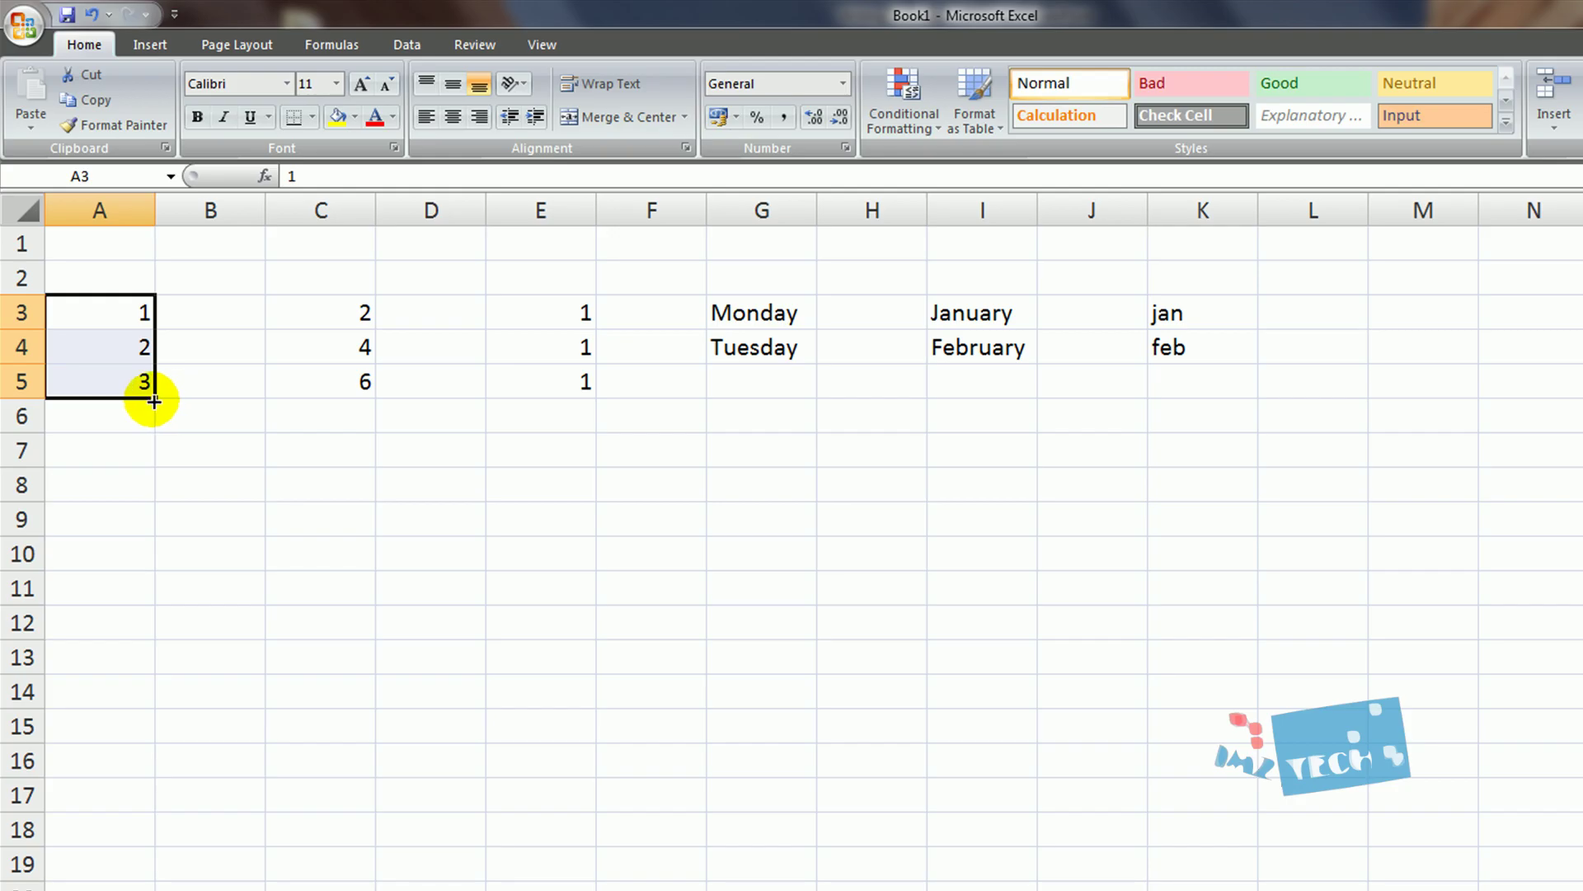
left_click_drag(156, 399, 167, 654)
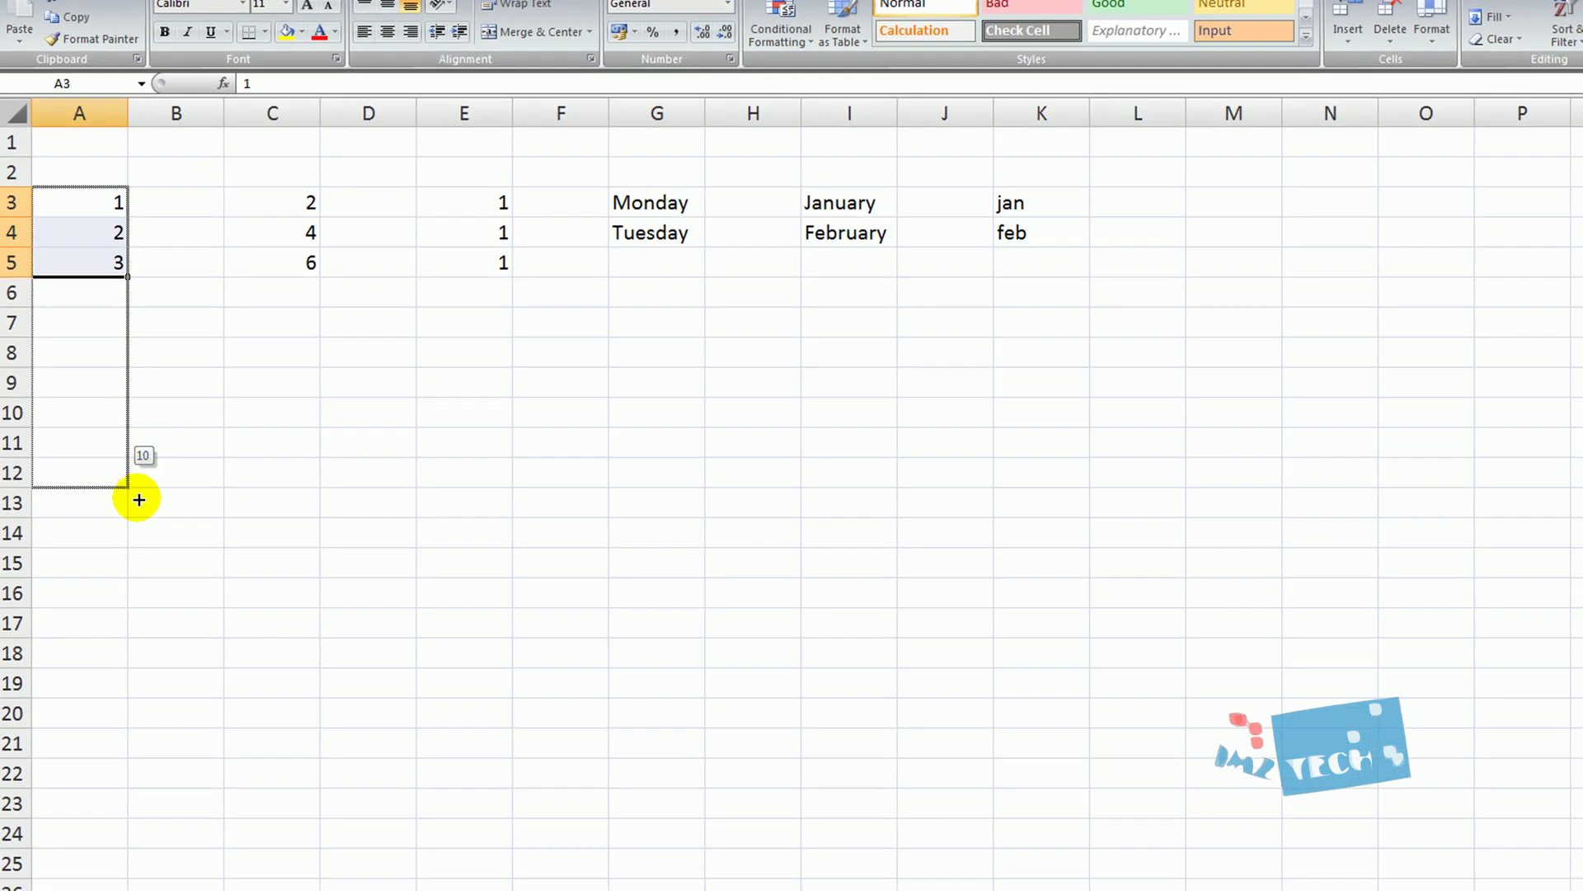
left_click_drag(138, 500, 117, 844)
scroll(549, 817, "up", 1)
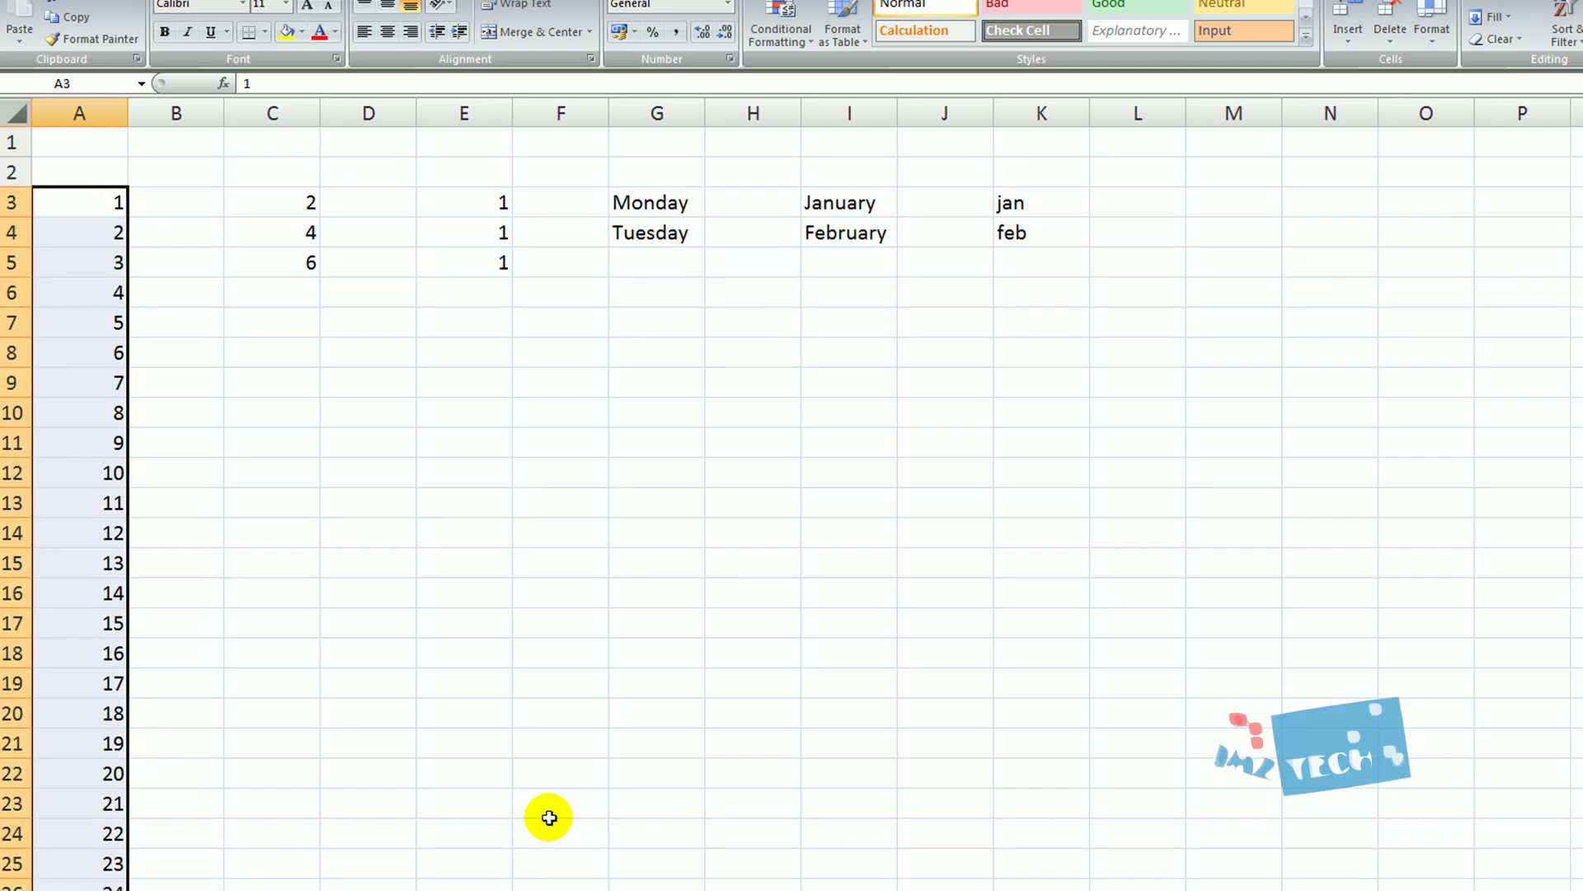
scroll(181, 280, "down", 1)
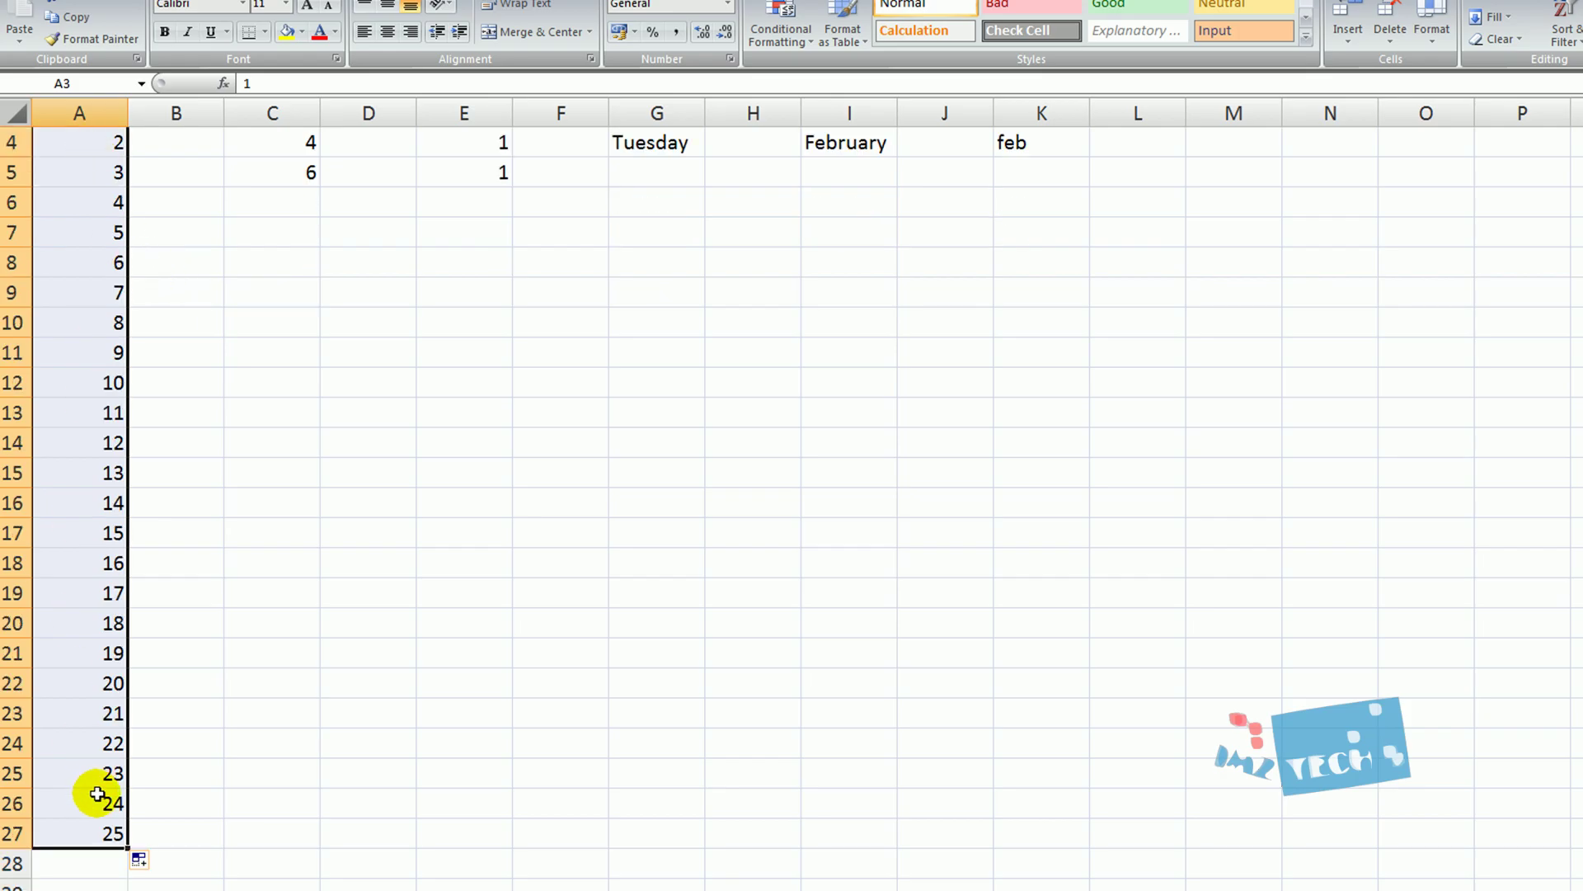
scroll(219, 753, "up", 1)
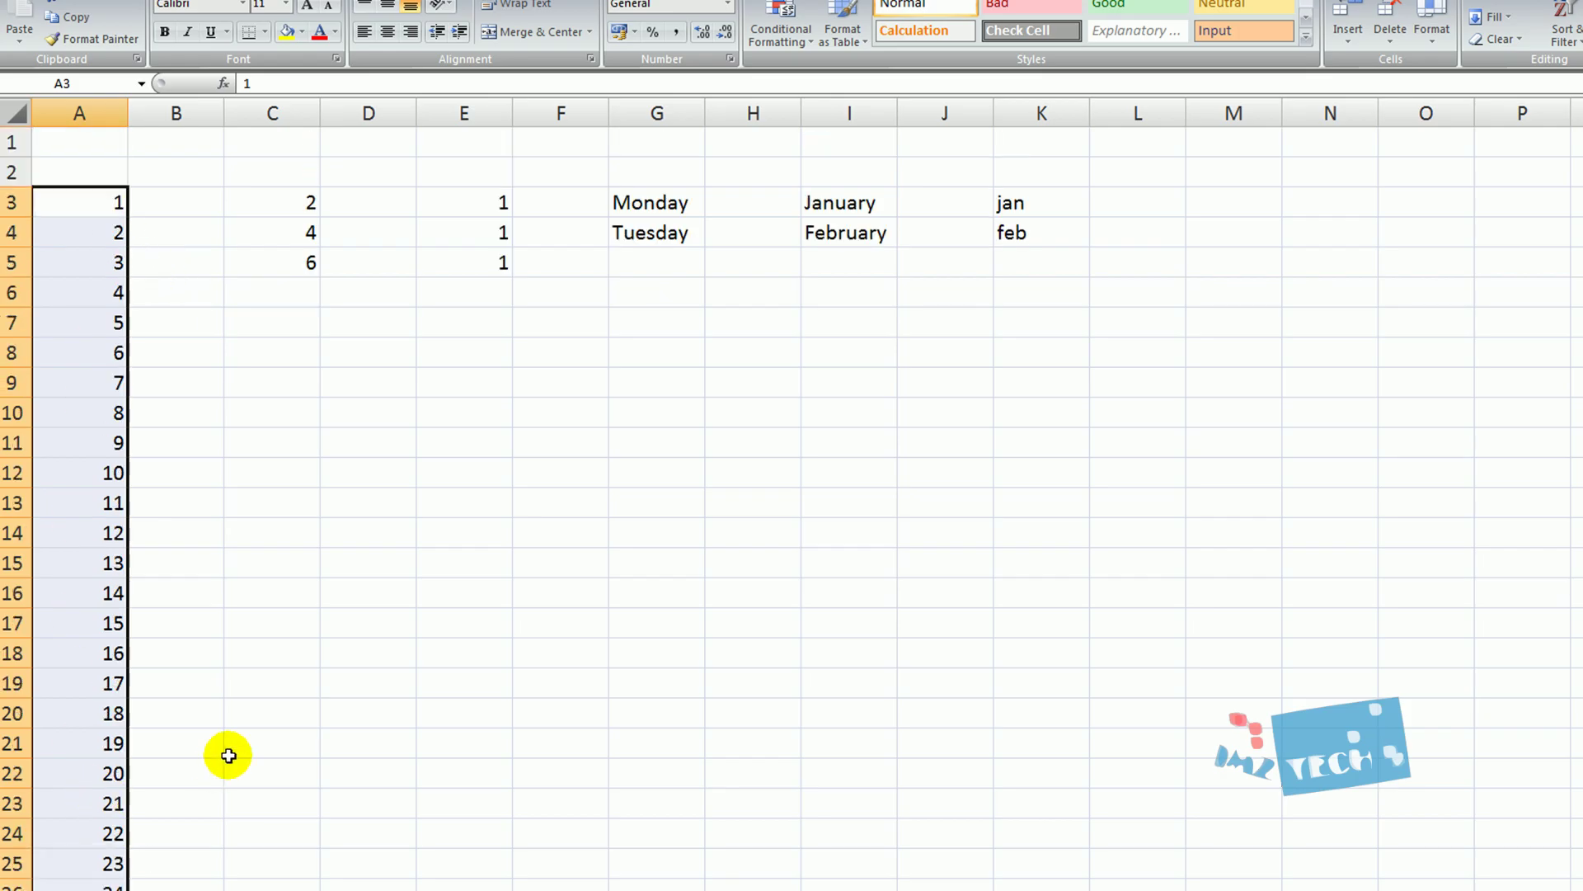
- Extend the even-number series down column C to 44 and copy the 1s down column E
left_click(307, 205)
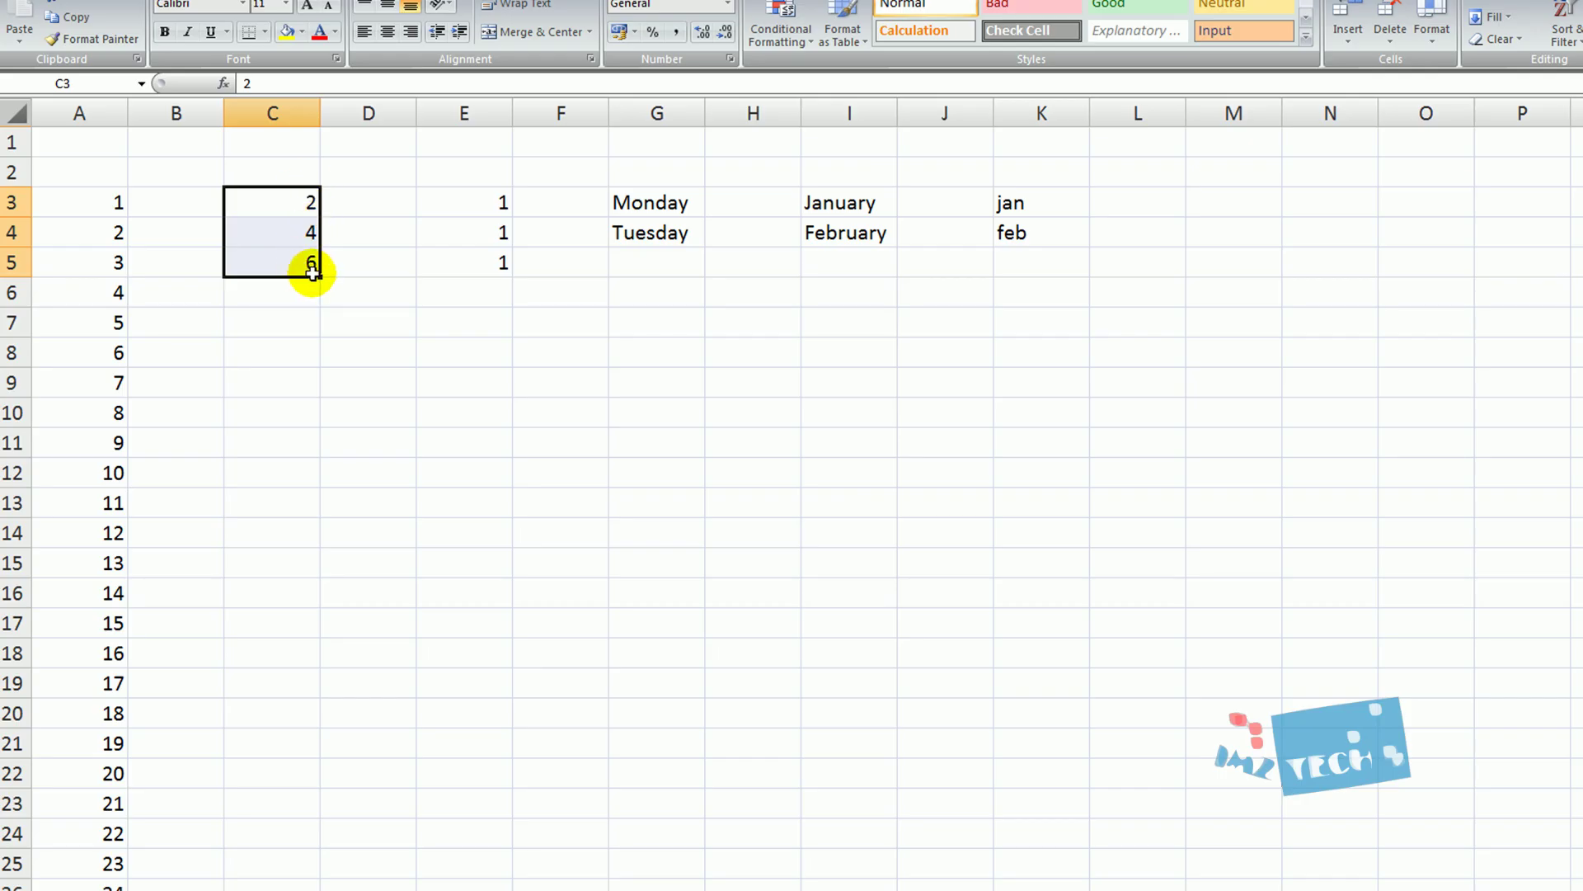
left_click_drag(321, 277, 322, 842)
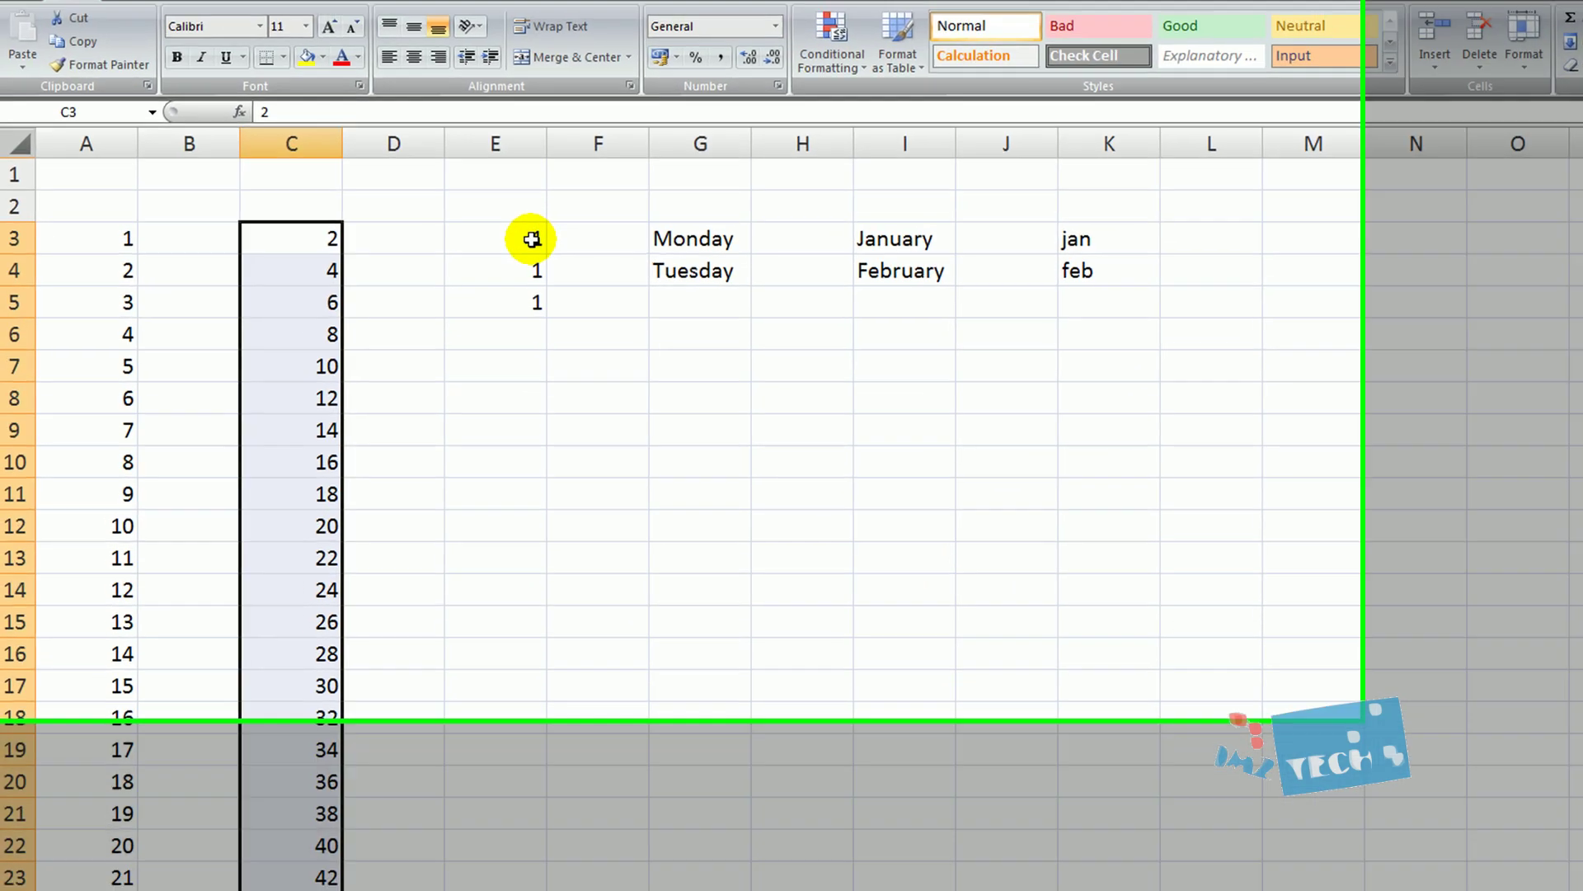
left_click_drag(504, 201, 504, 292)
left_click(633, 371)
left_click(626, 322)
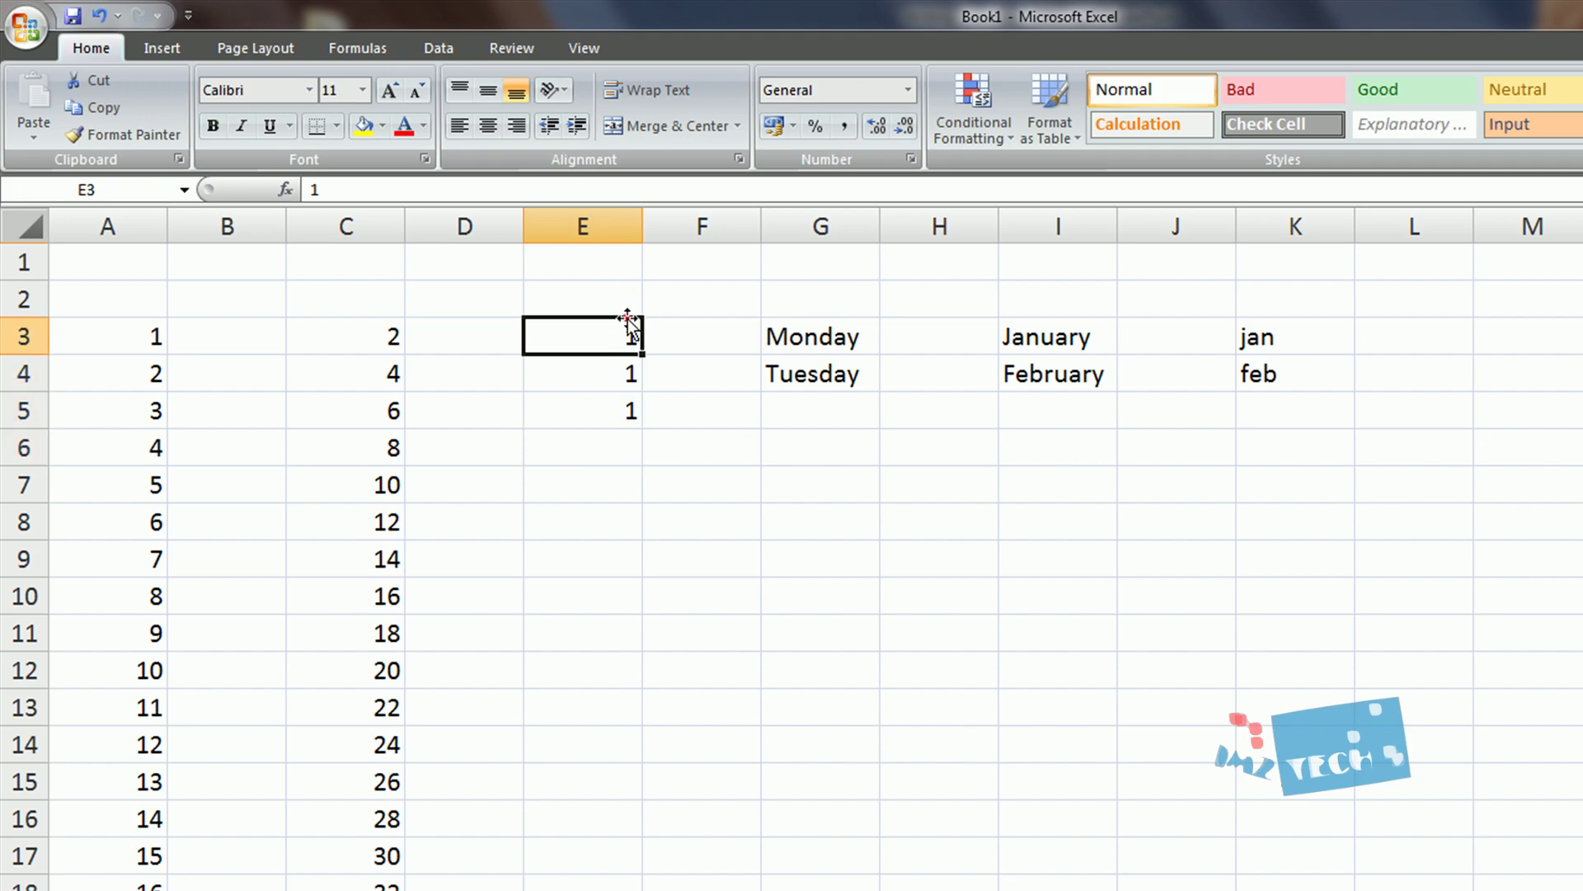
left_click_drag(619, 329, 616, 440)
left_click(616, 439)
left_click_drag(623, 335, 632, 401)
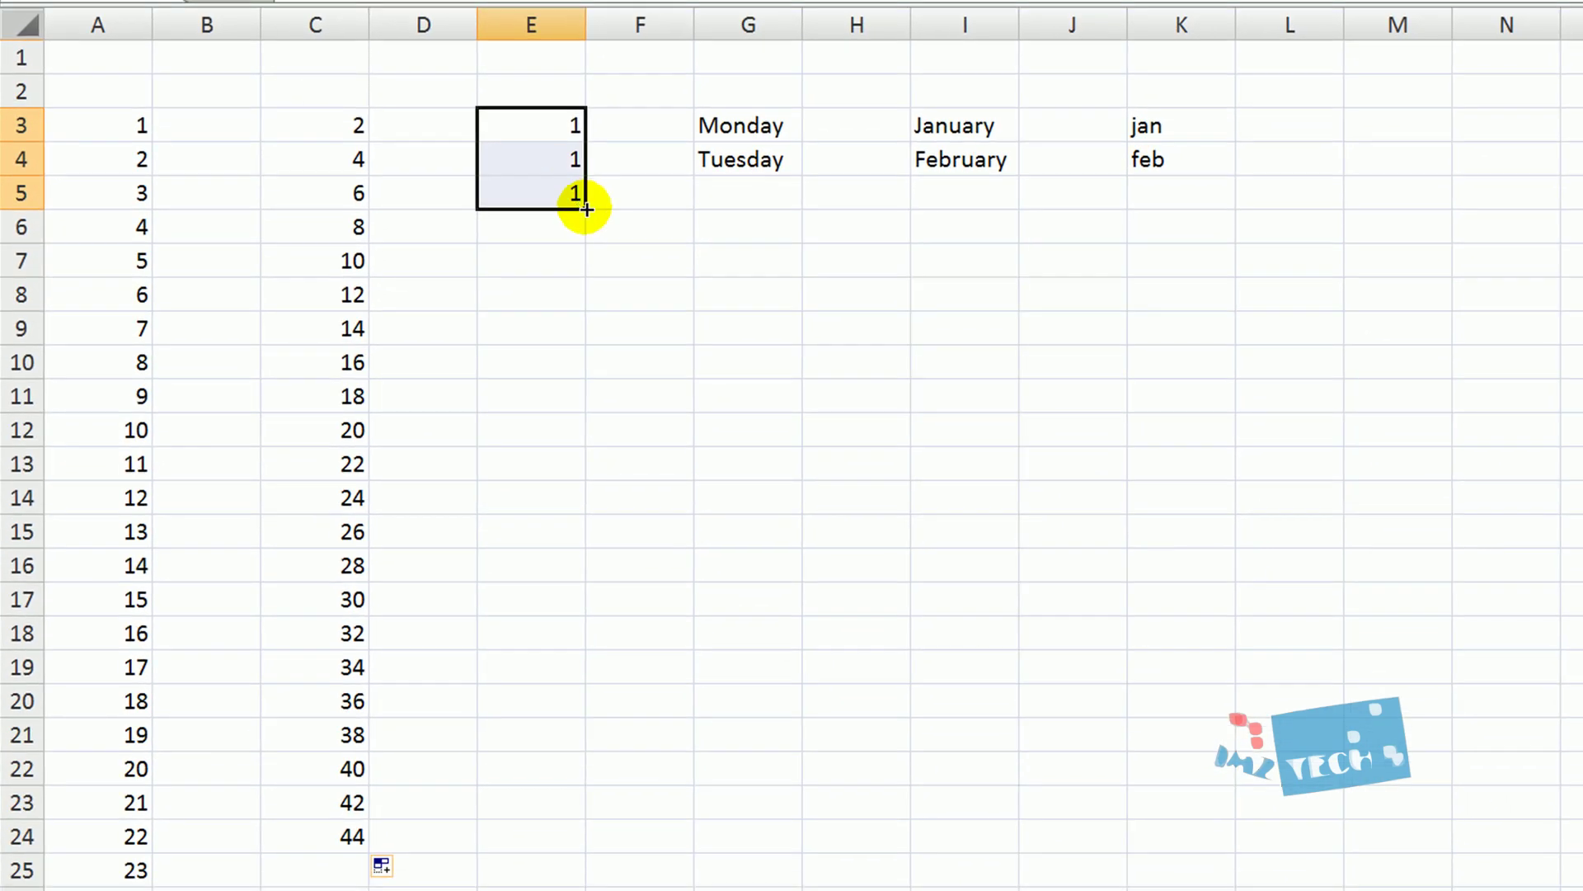
left_click_drag(587, 208, 577, 845)
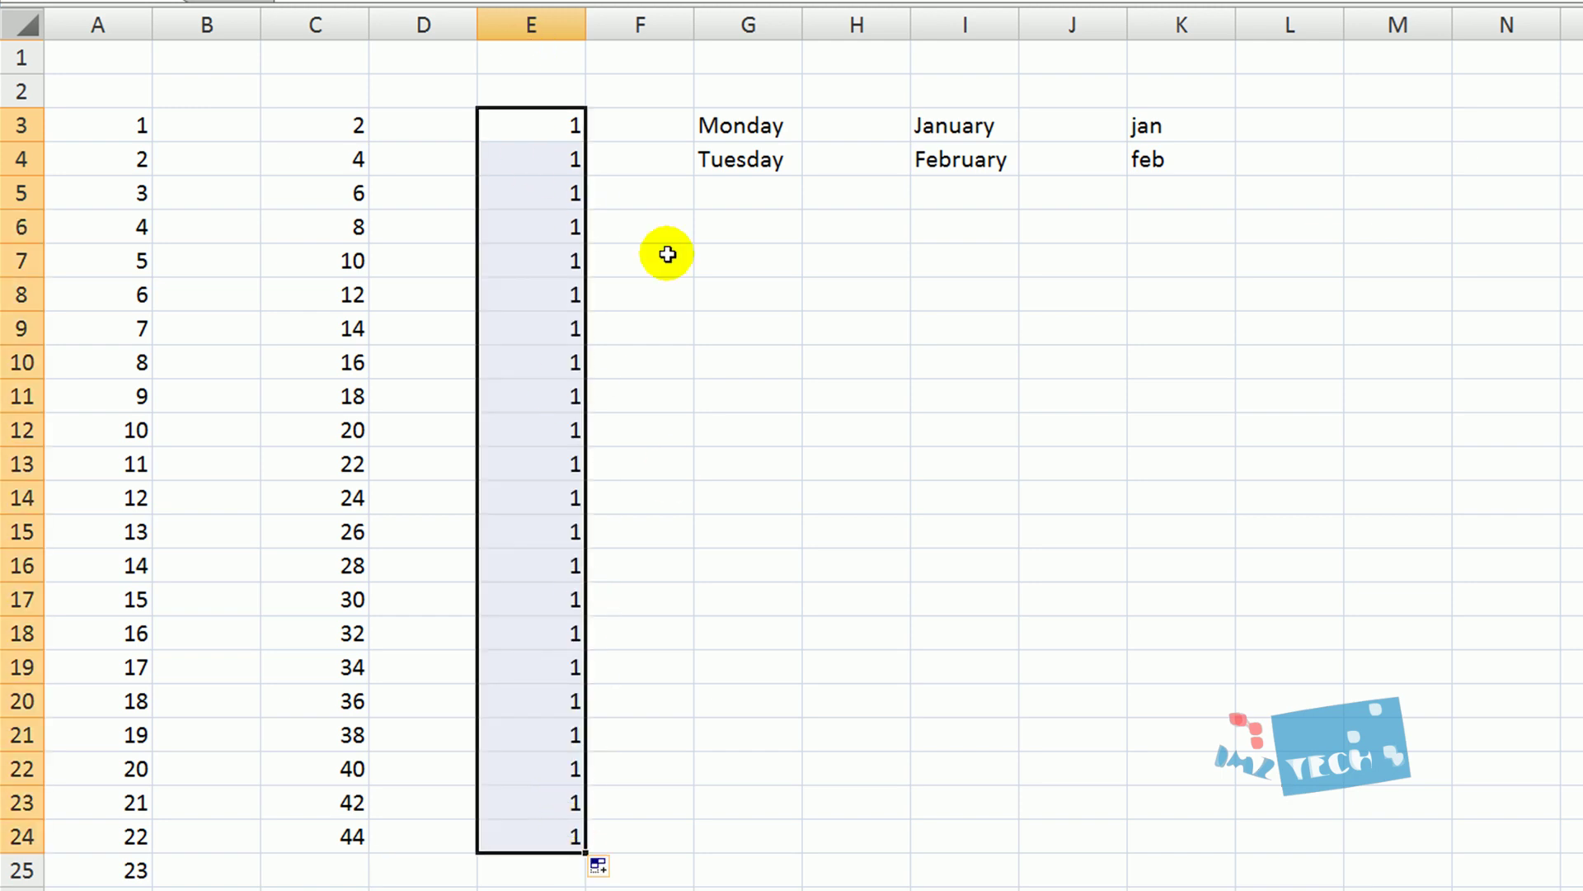
- Autofill the weekday names, month names through October, and month abbreviations through sep down to row 24
left_click(731, 125)
left_click(800, 245)
left_click_drag(769, 127, 753, 838)
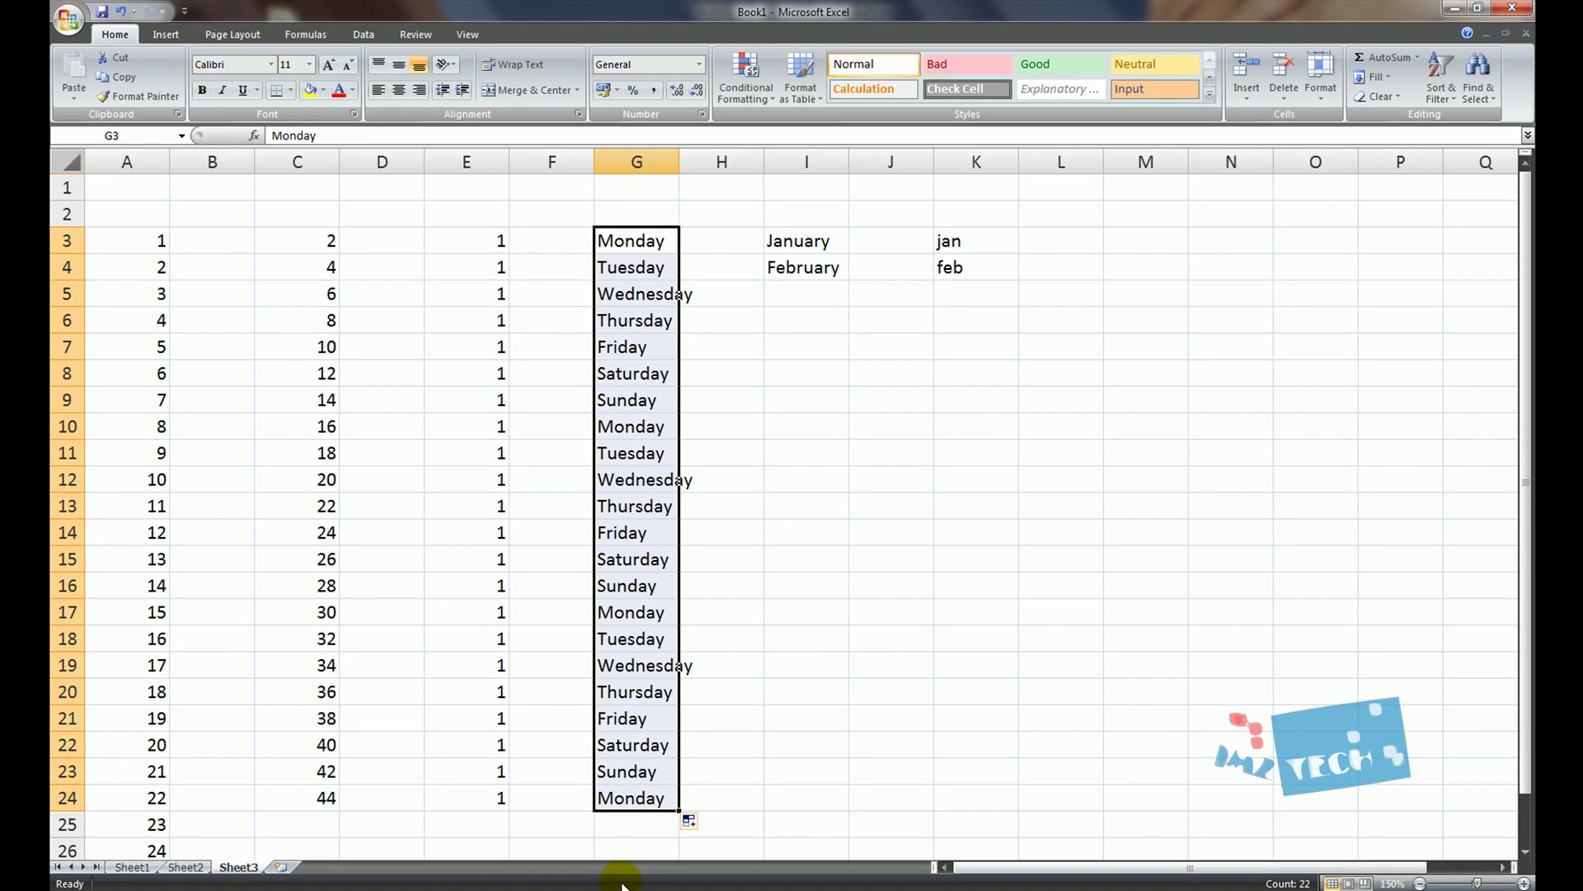
left_click_drag(805, 241, 785, 811)
left_click_drag(954, 239, 967, 267)
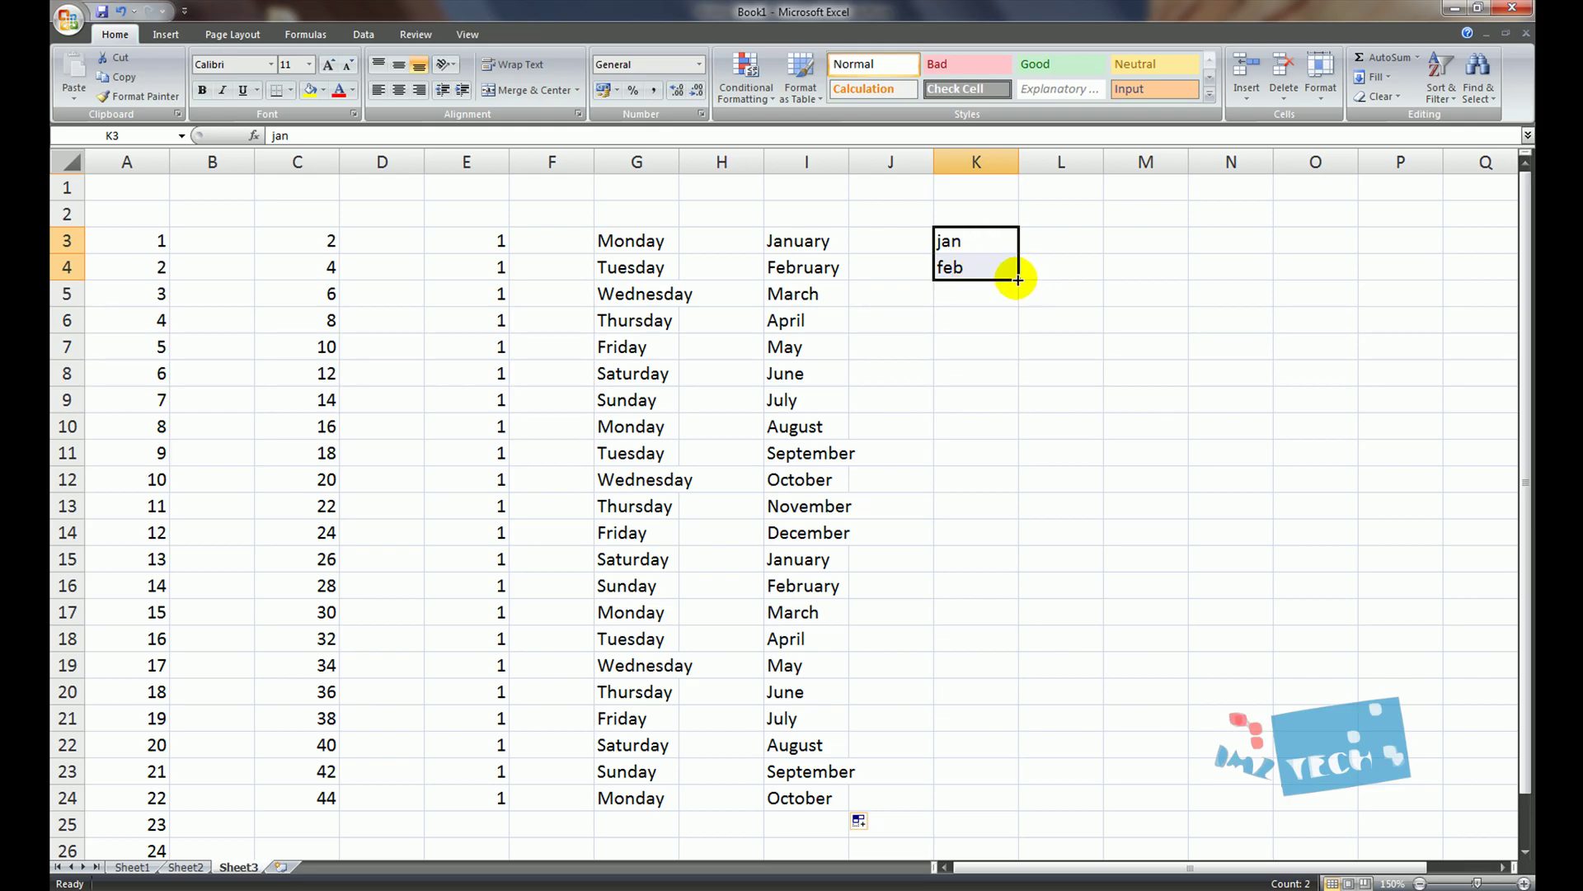
left_click_drag(1017, 280, 997, 729)
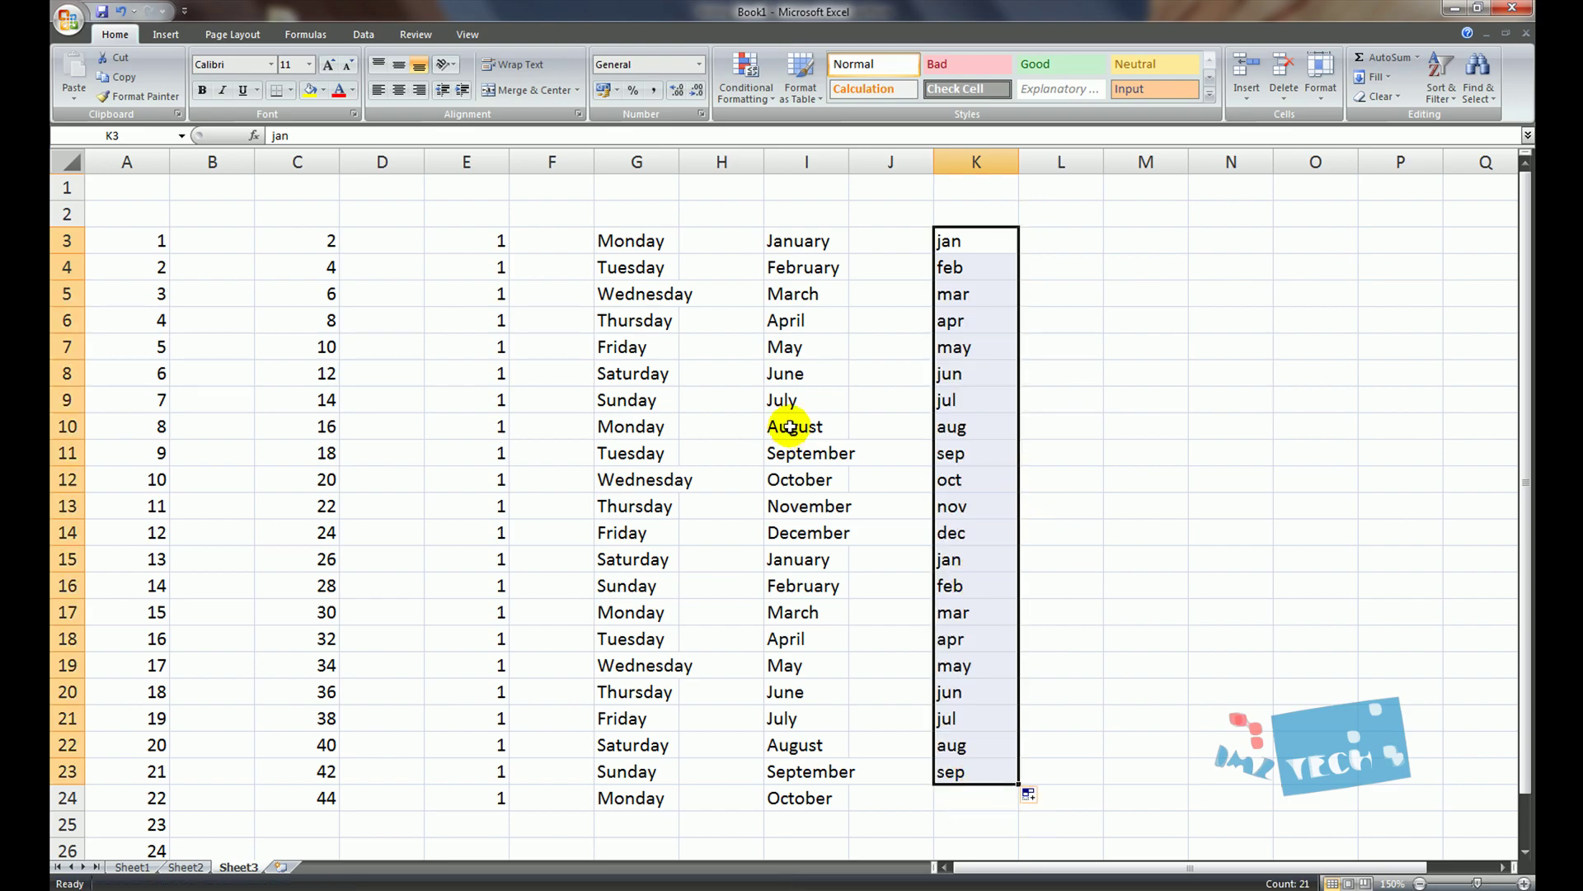
- On Sheet1, start the Extra small total in H4 as =B4+C4
left_click(930, 323)
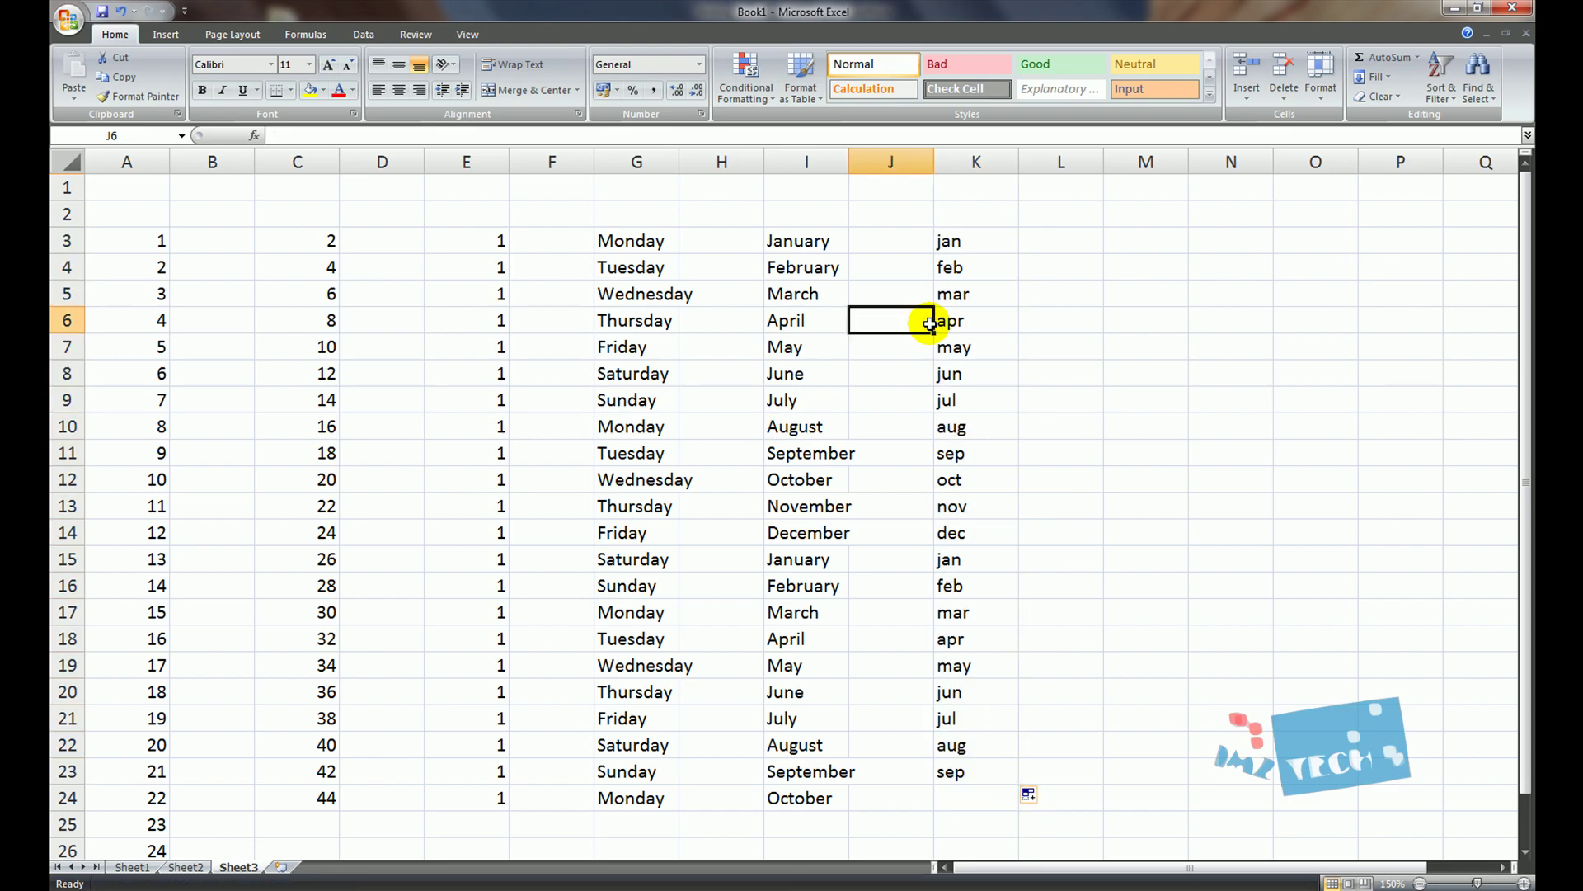
left_click(119, 859)
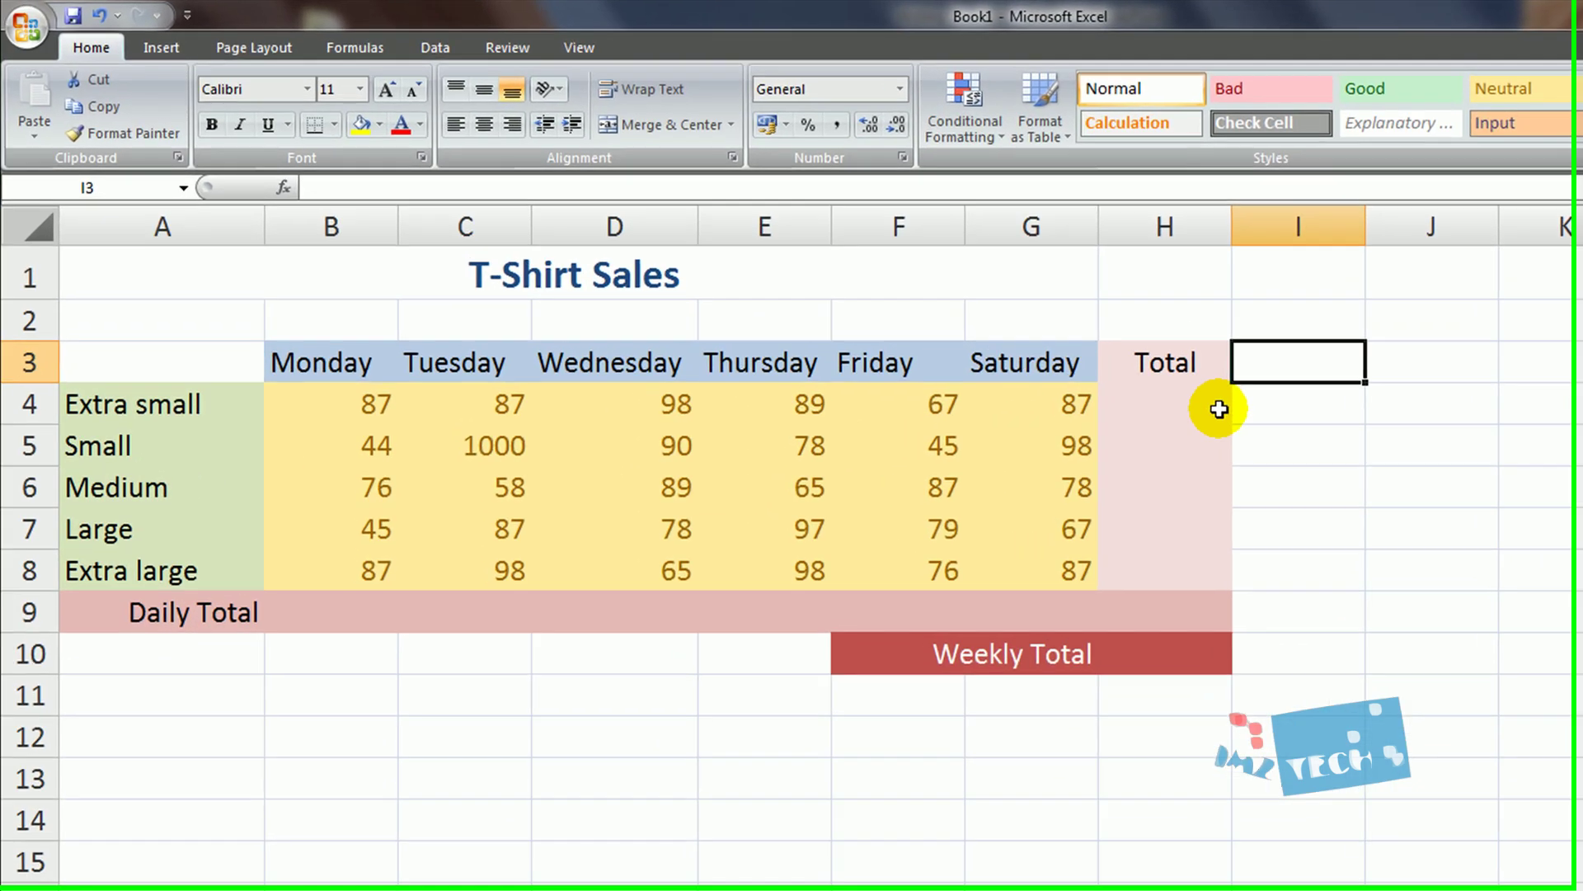
left_click(929, 296)
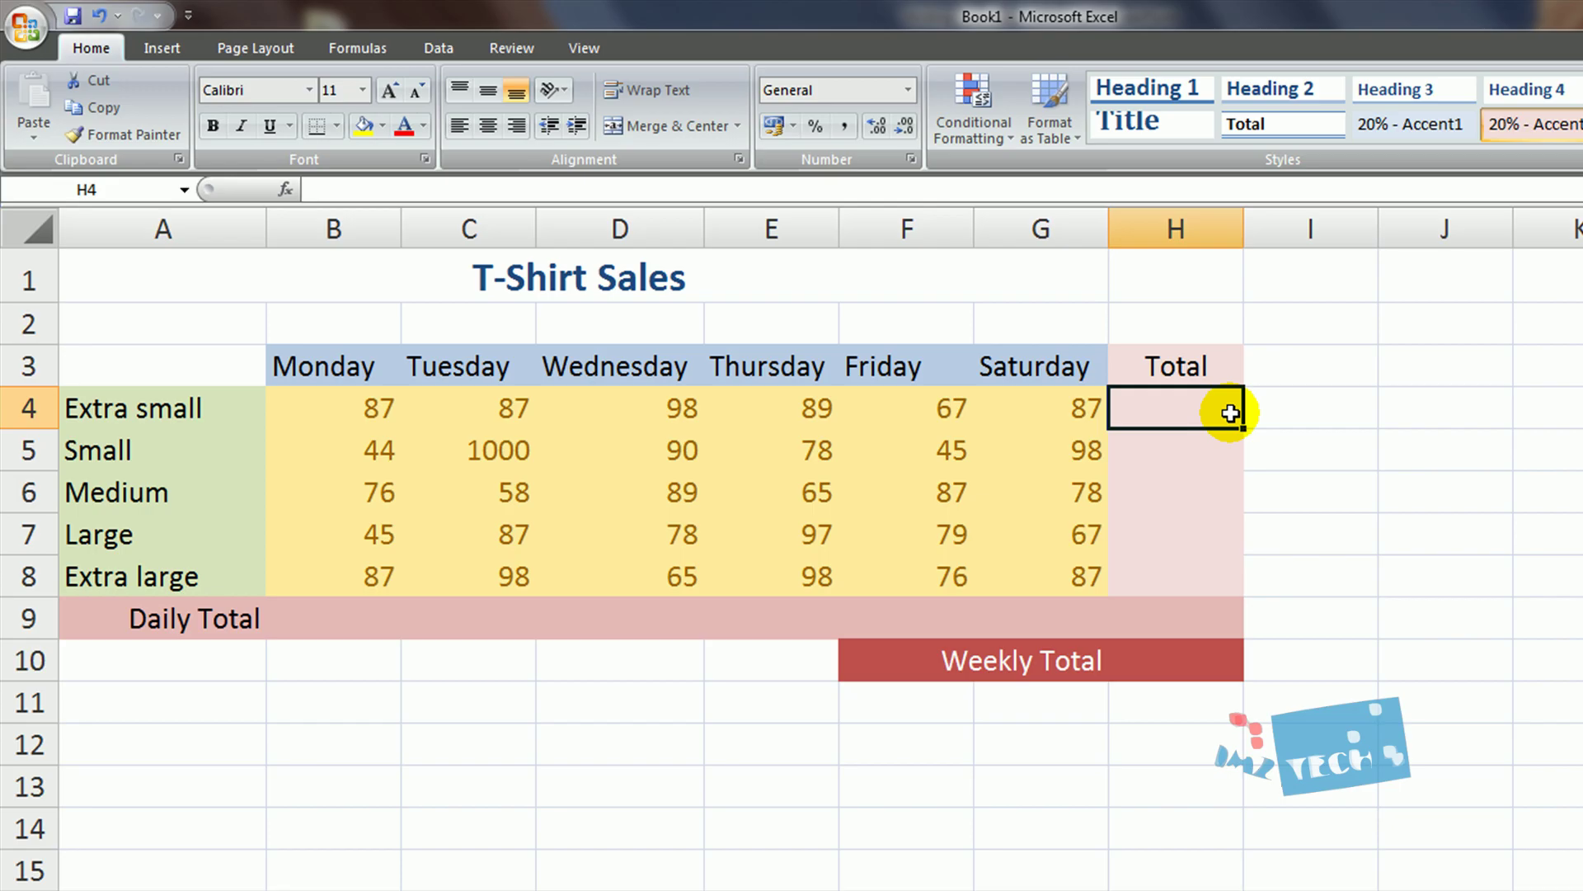
type("=")
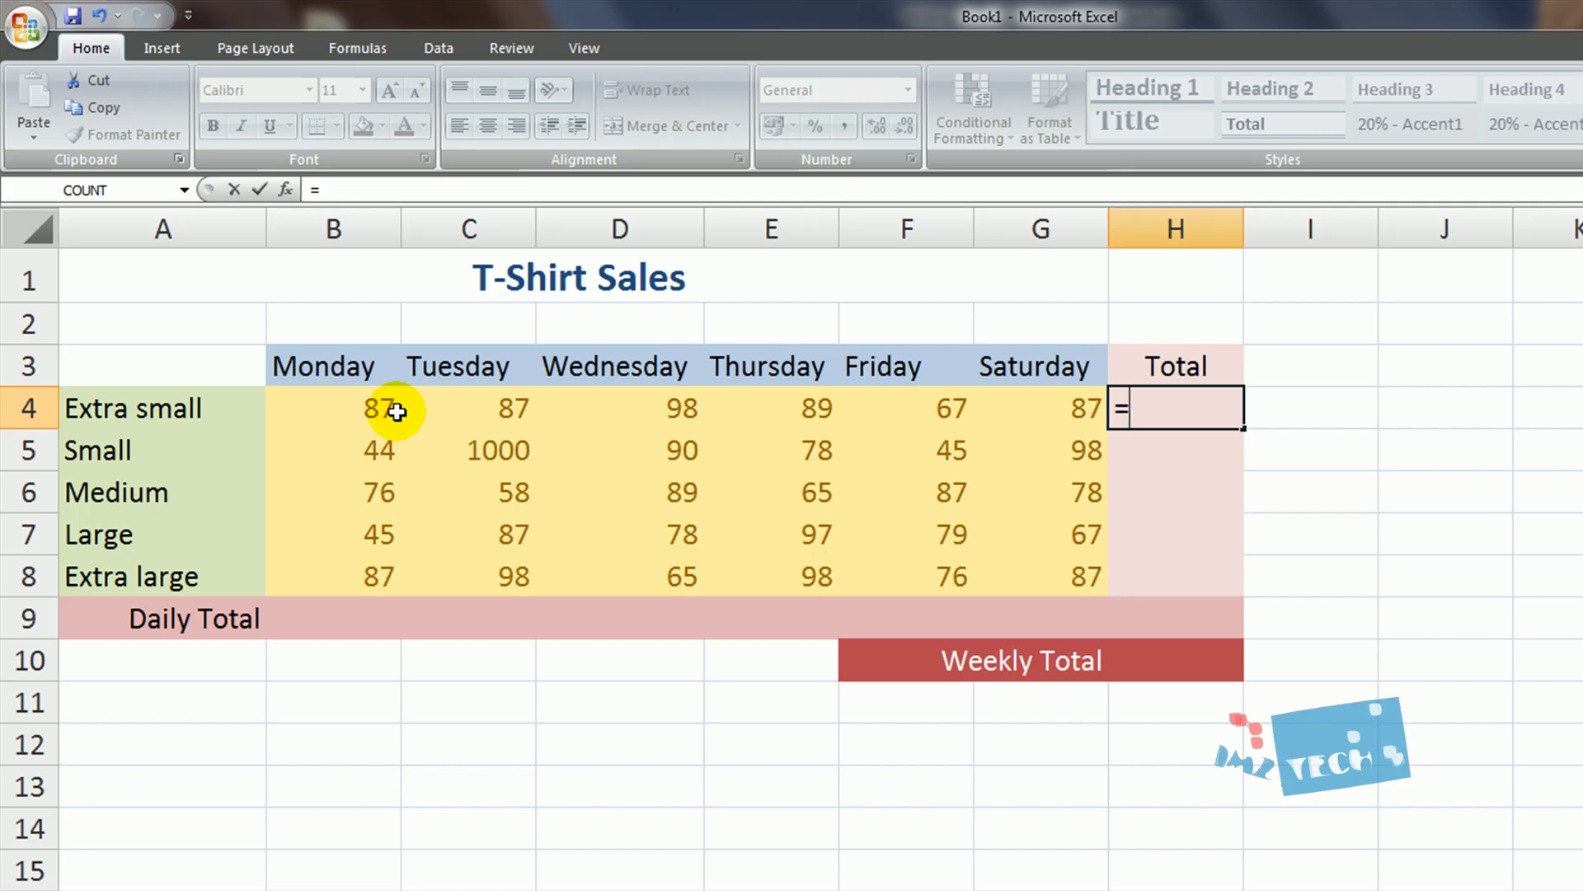
left_click(371, 413)
type("+")
left_click(483, 417)
- Add D4, E4, F4 and G4 to the H4 formula and enter it, giving 515
type("+")
left_click(654, 417)
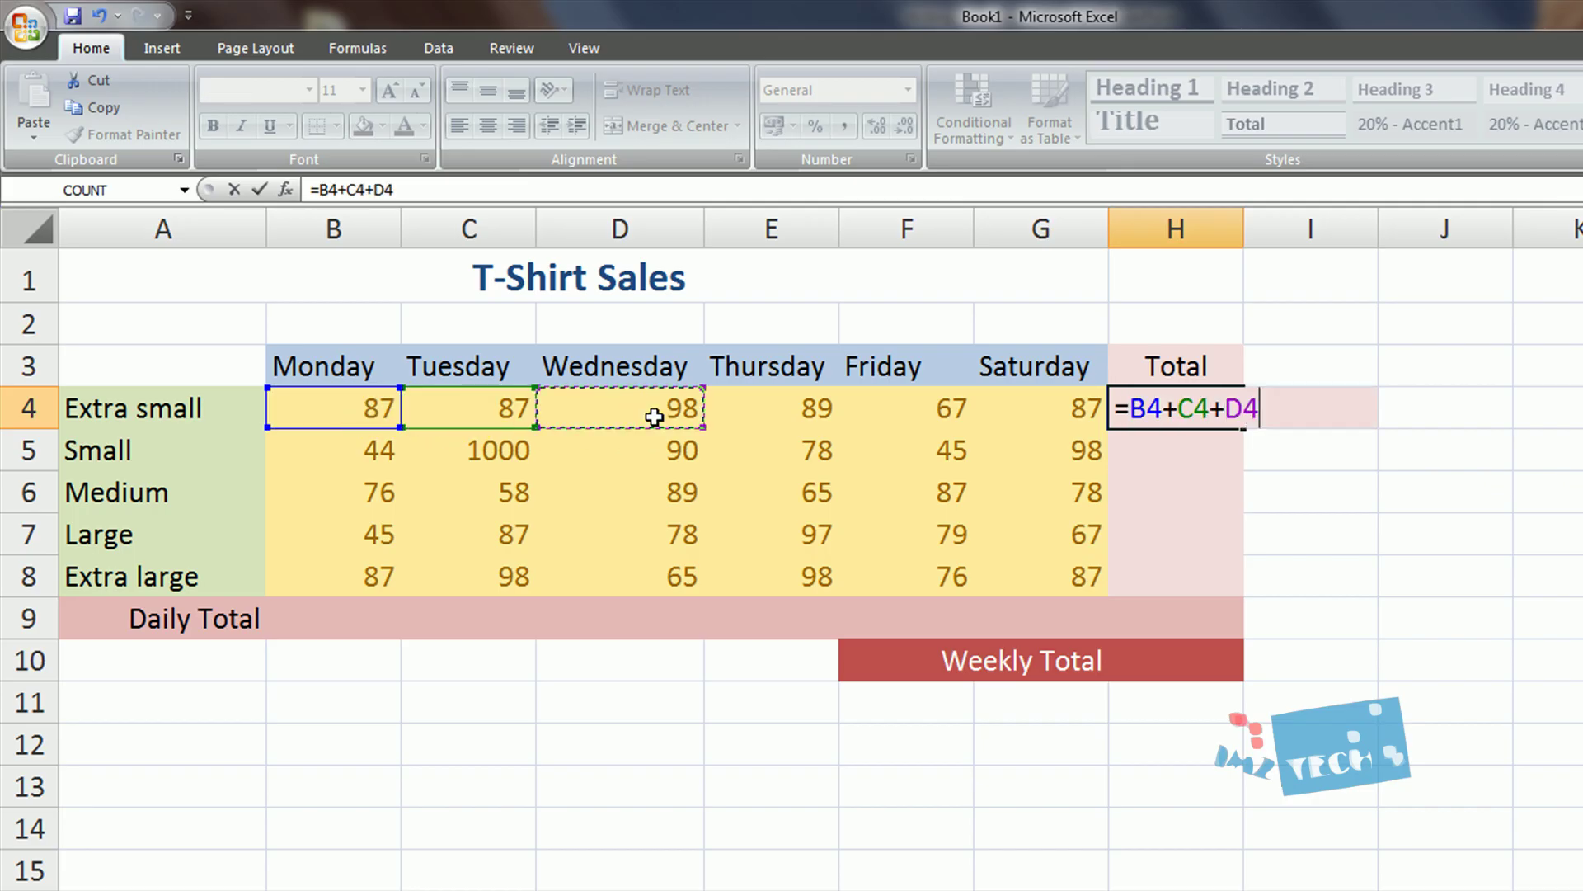
type("+")
left_click(745, 410)
type("+")
left_click(903, 406)
type("+")
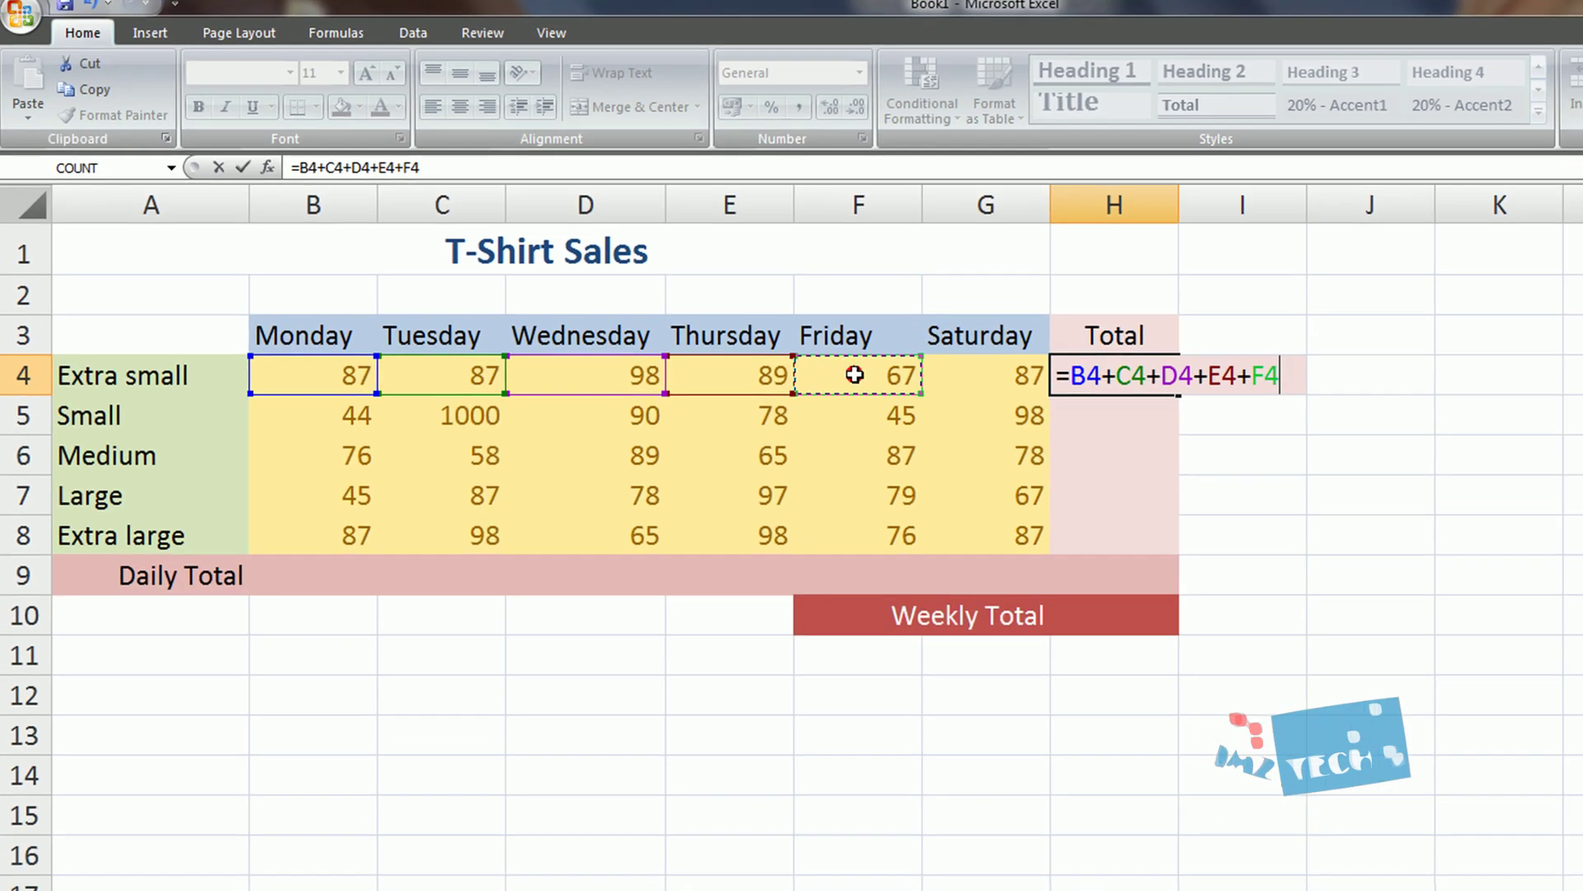
left_click(979, 393)
type("+")
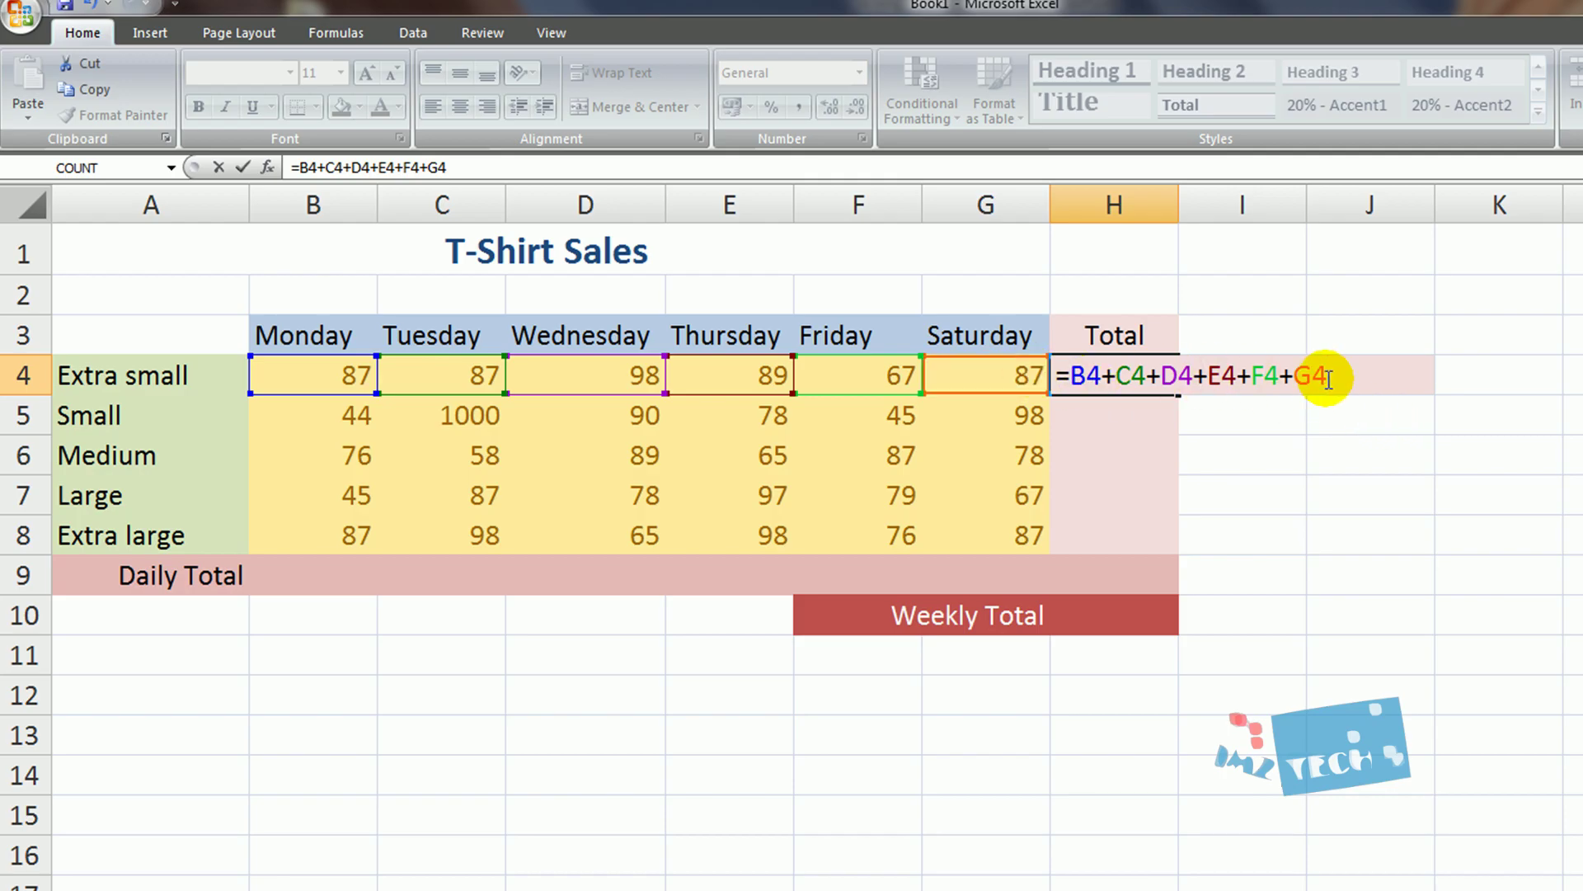
key("Return")
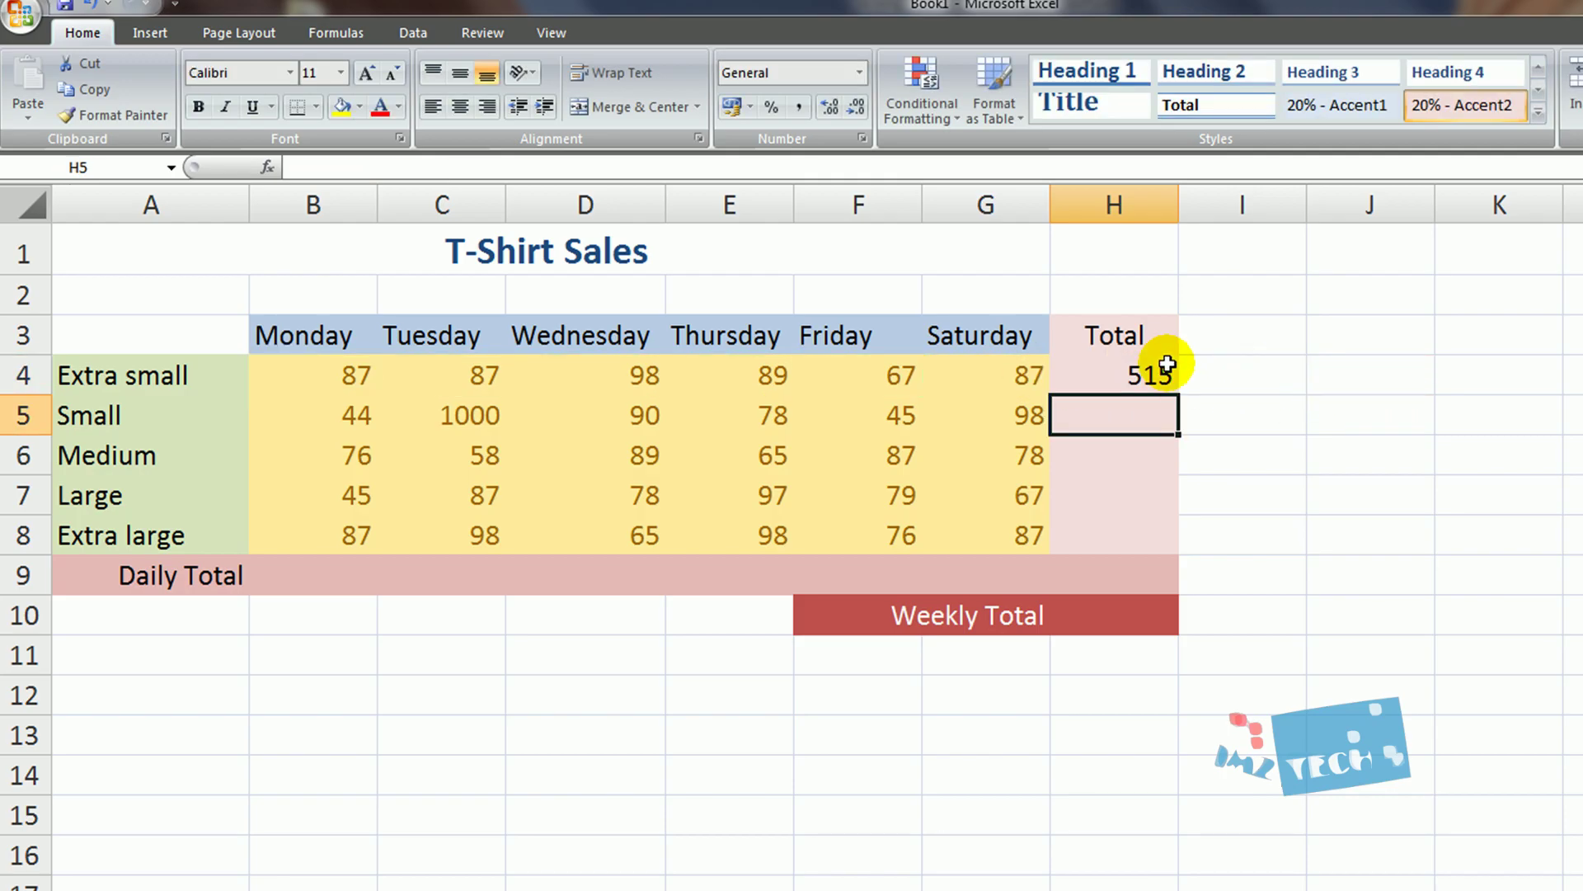
left_click(1145, 370)
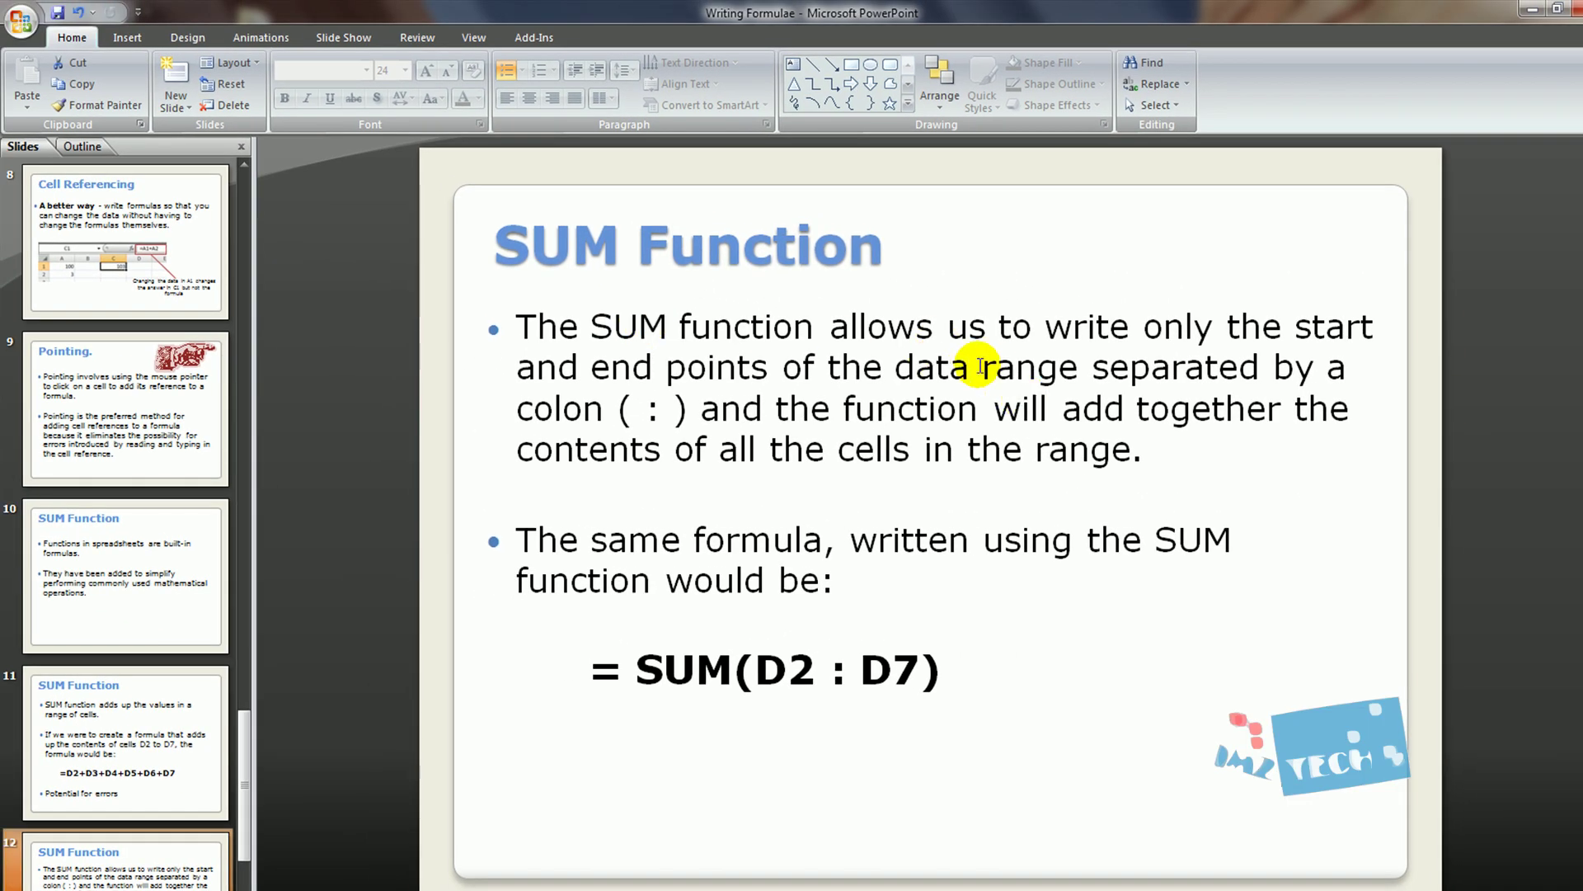
left_click_drag(899, 368, 1037, 369)
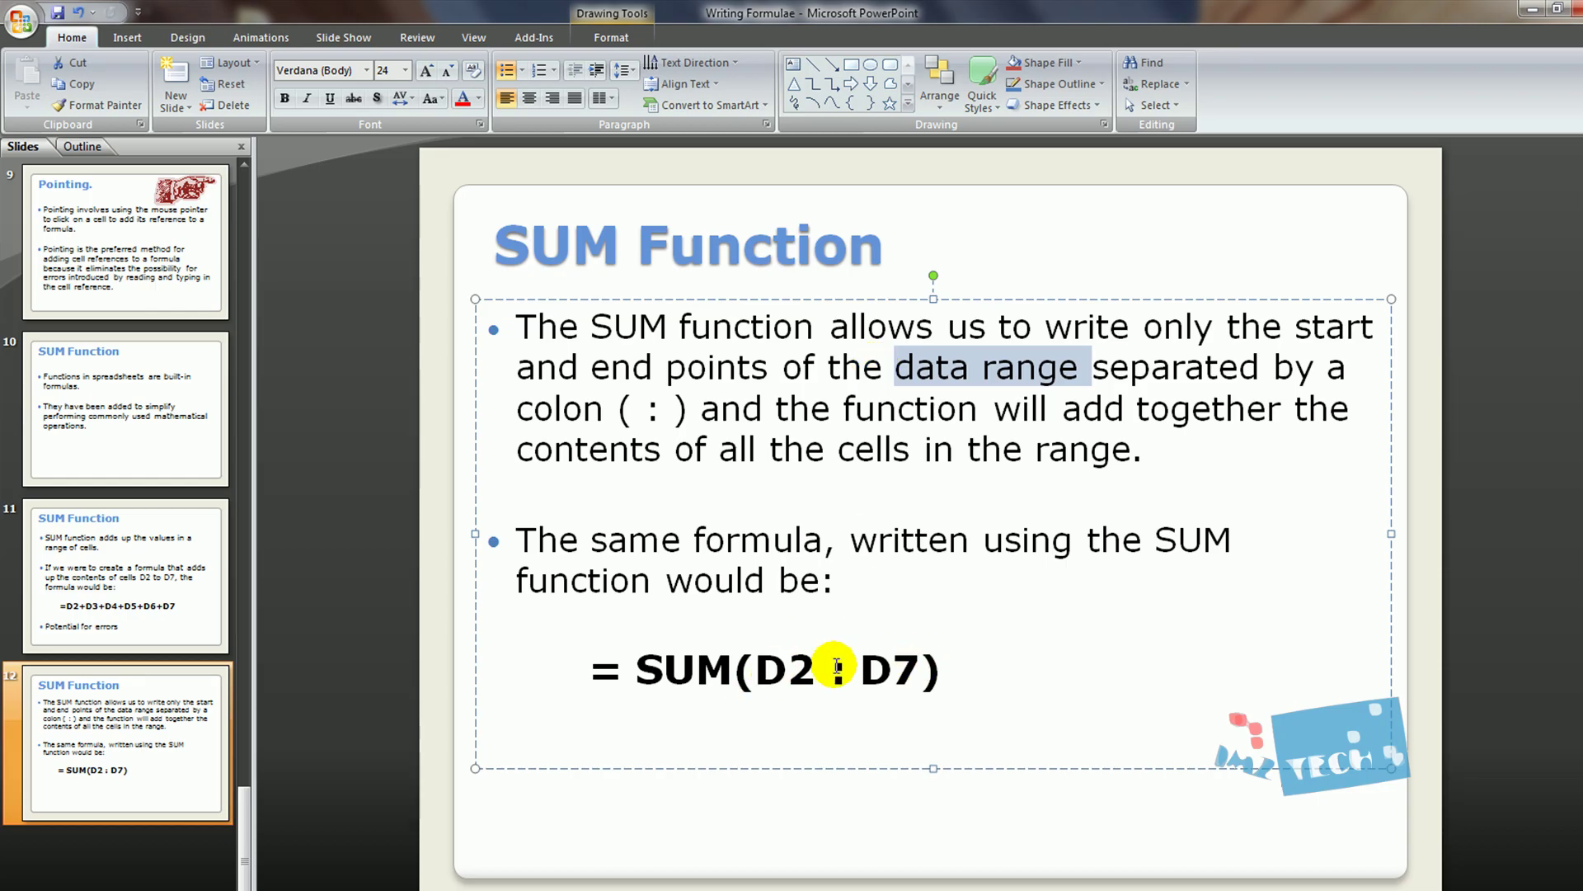
left_click(654, 412)
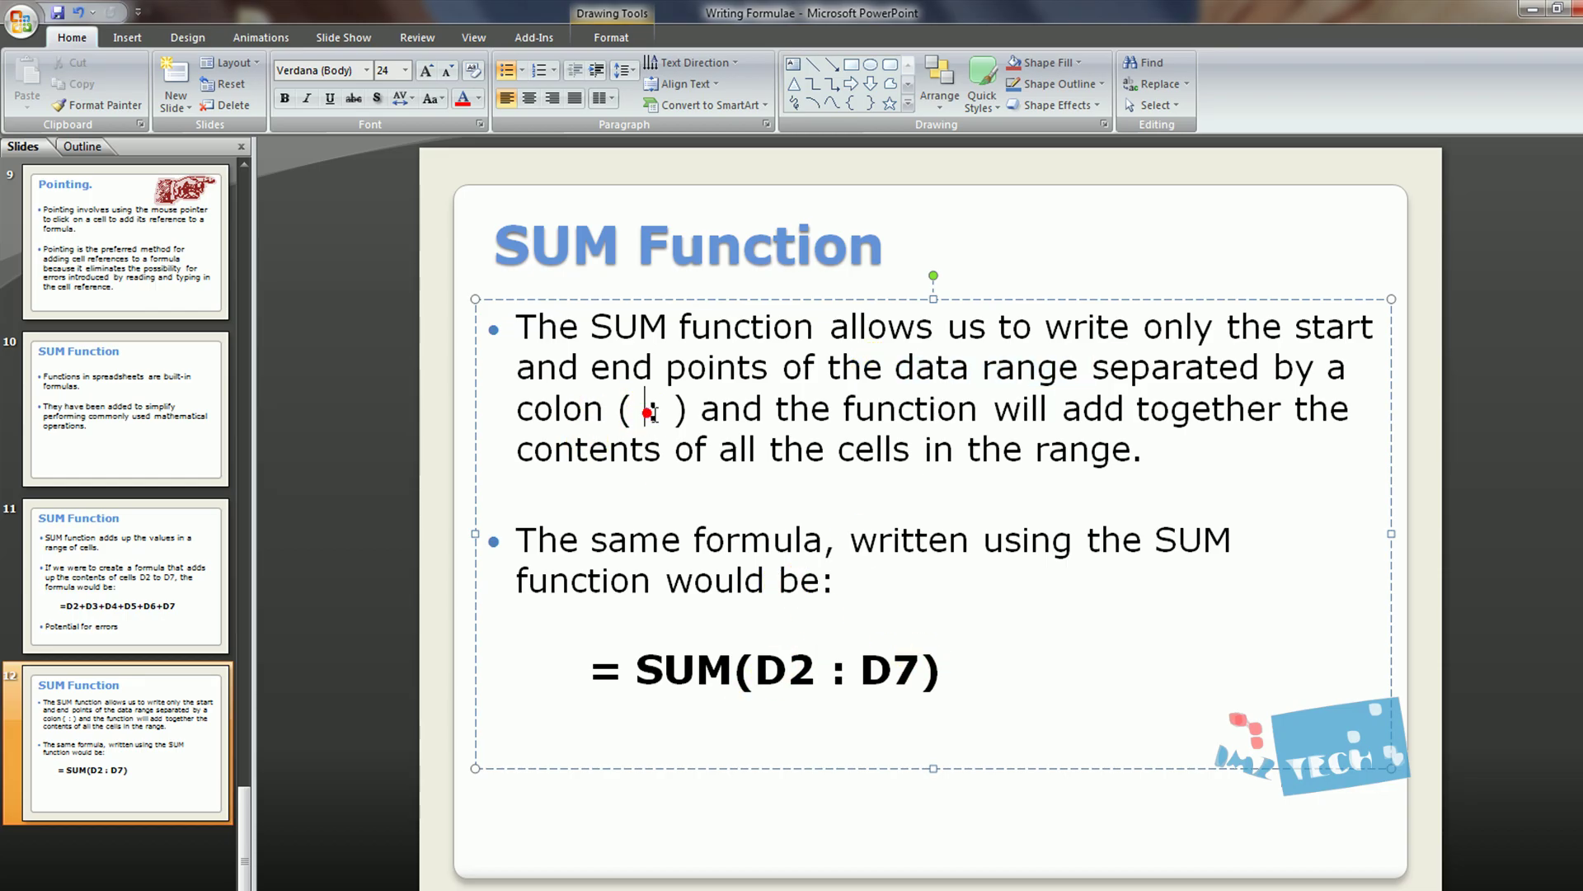
left_click_drag(587, 672, 954, 668)
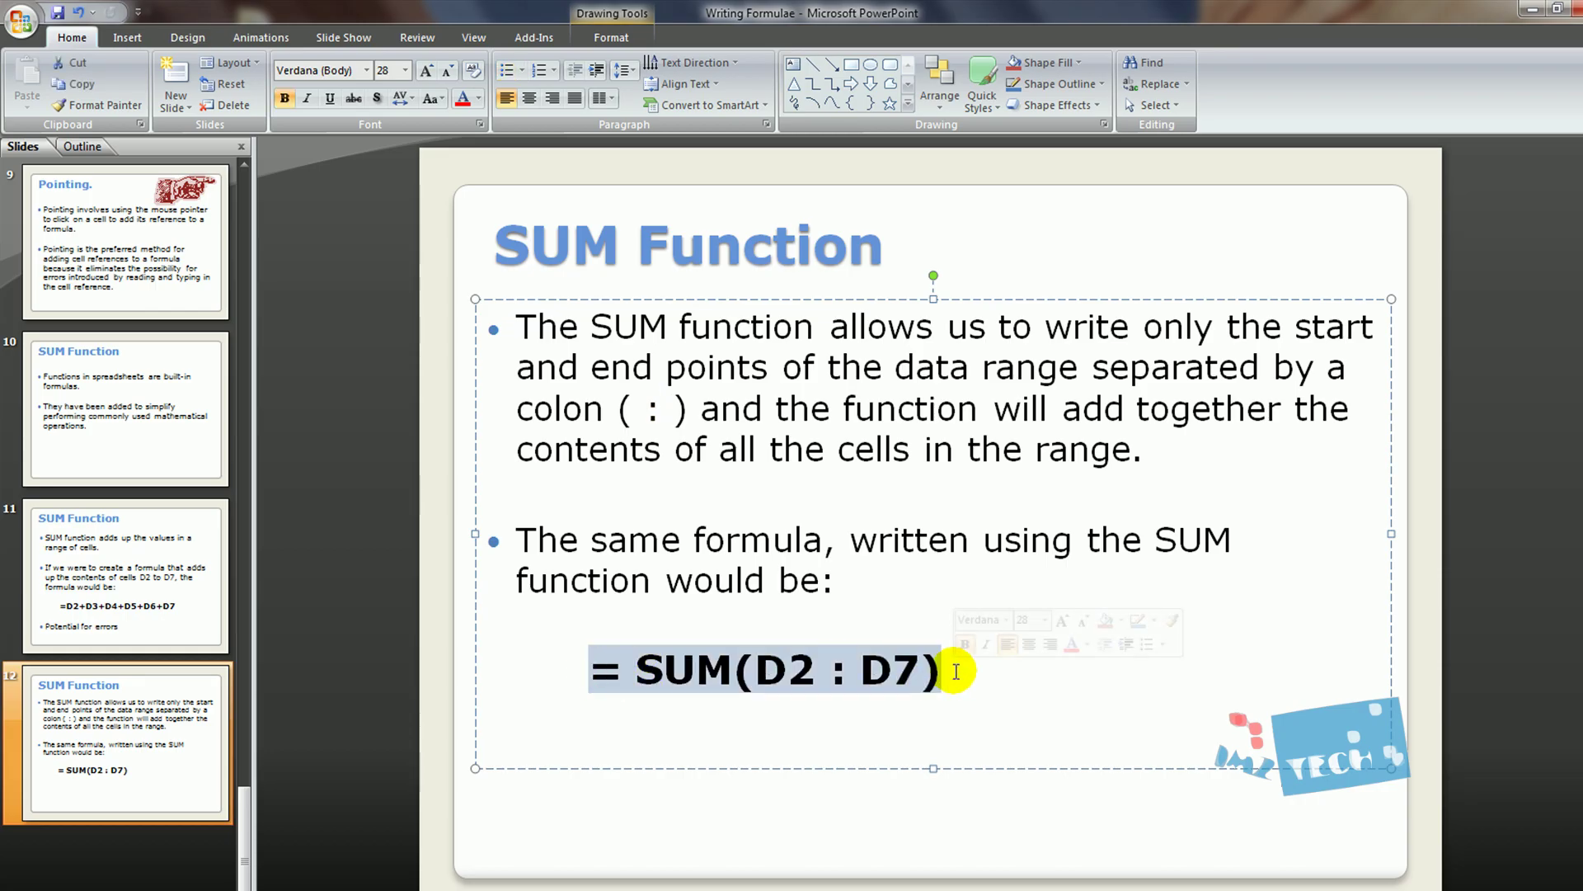
- Return to Excel and delete the long addition formula from H4
left_click(1528, 10)
left_click(898, 610)
left_click(904, 319)
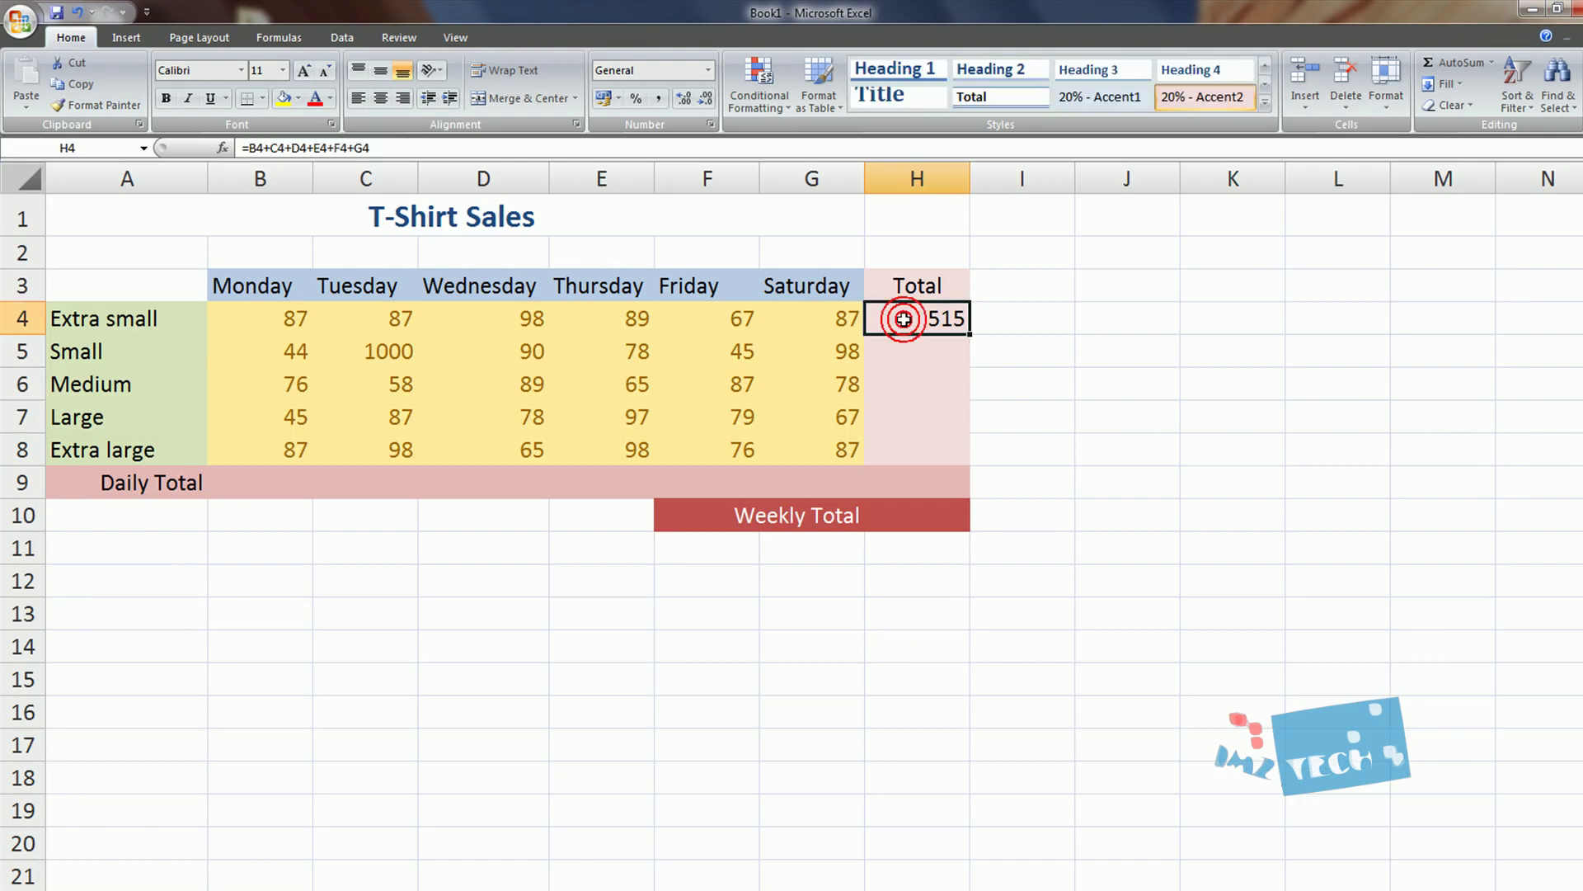
key("Delete")
left_click(1096, 428)
- Enter =sum(B4:G4) in H4, again giving 515
left_click(923, 316)
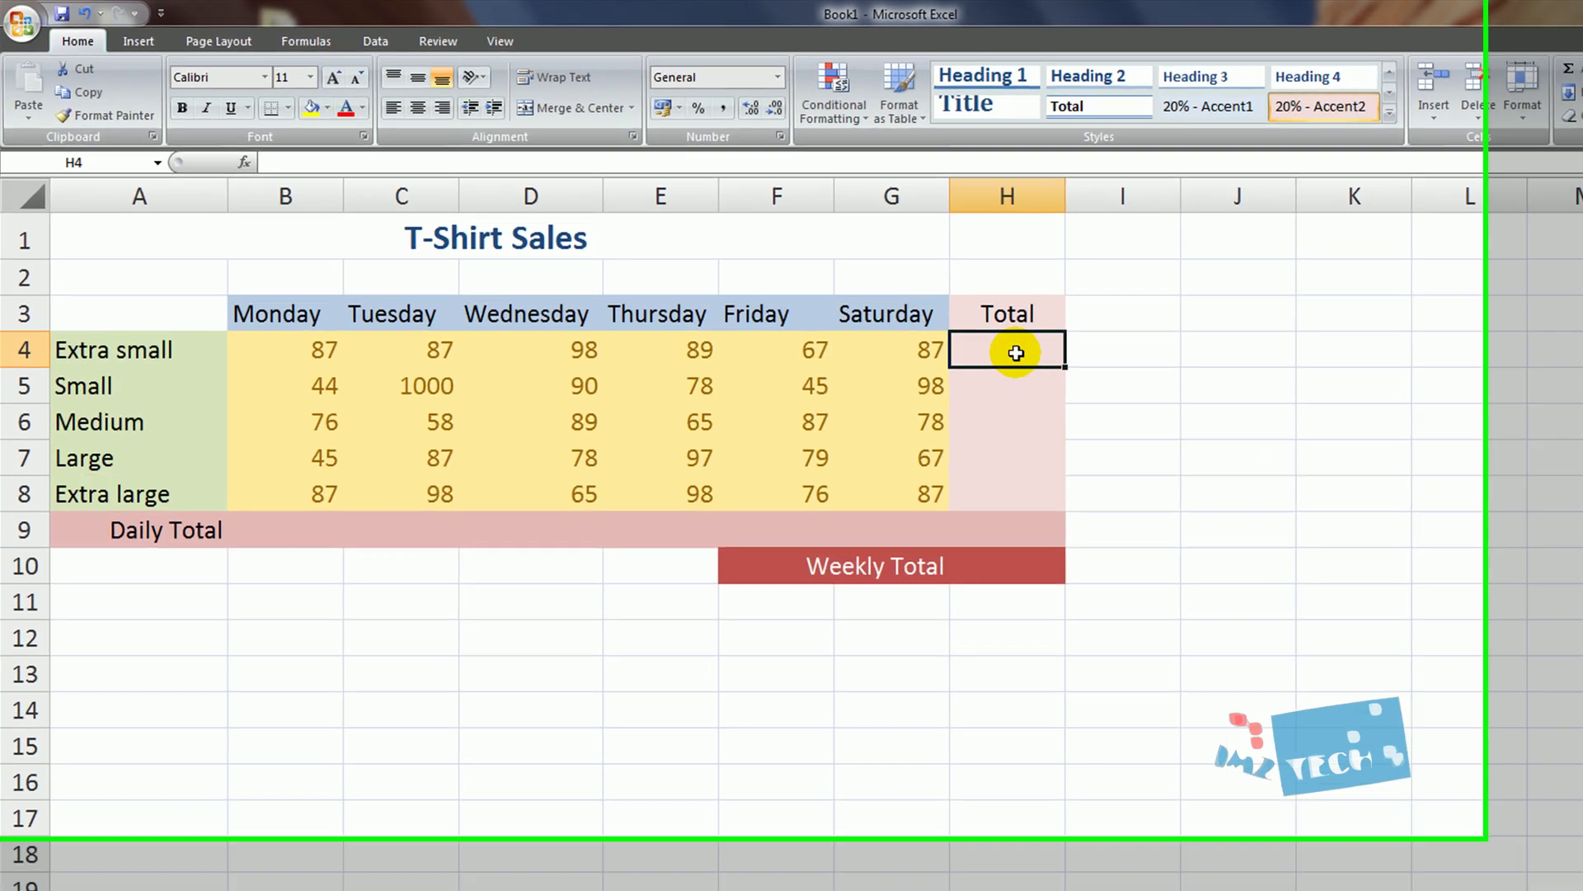
type("=")
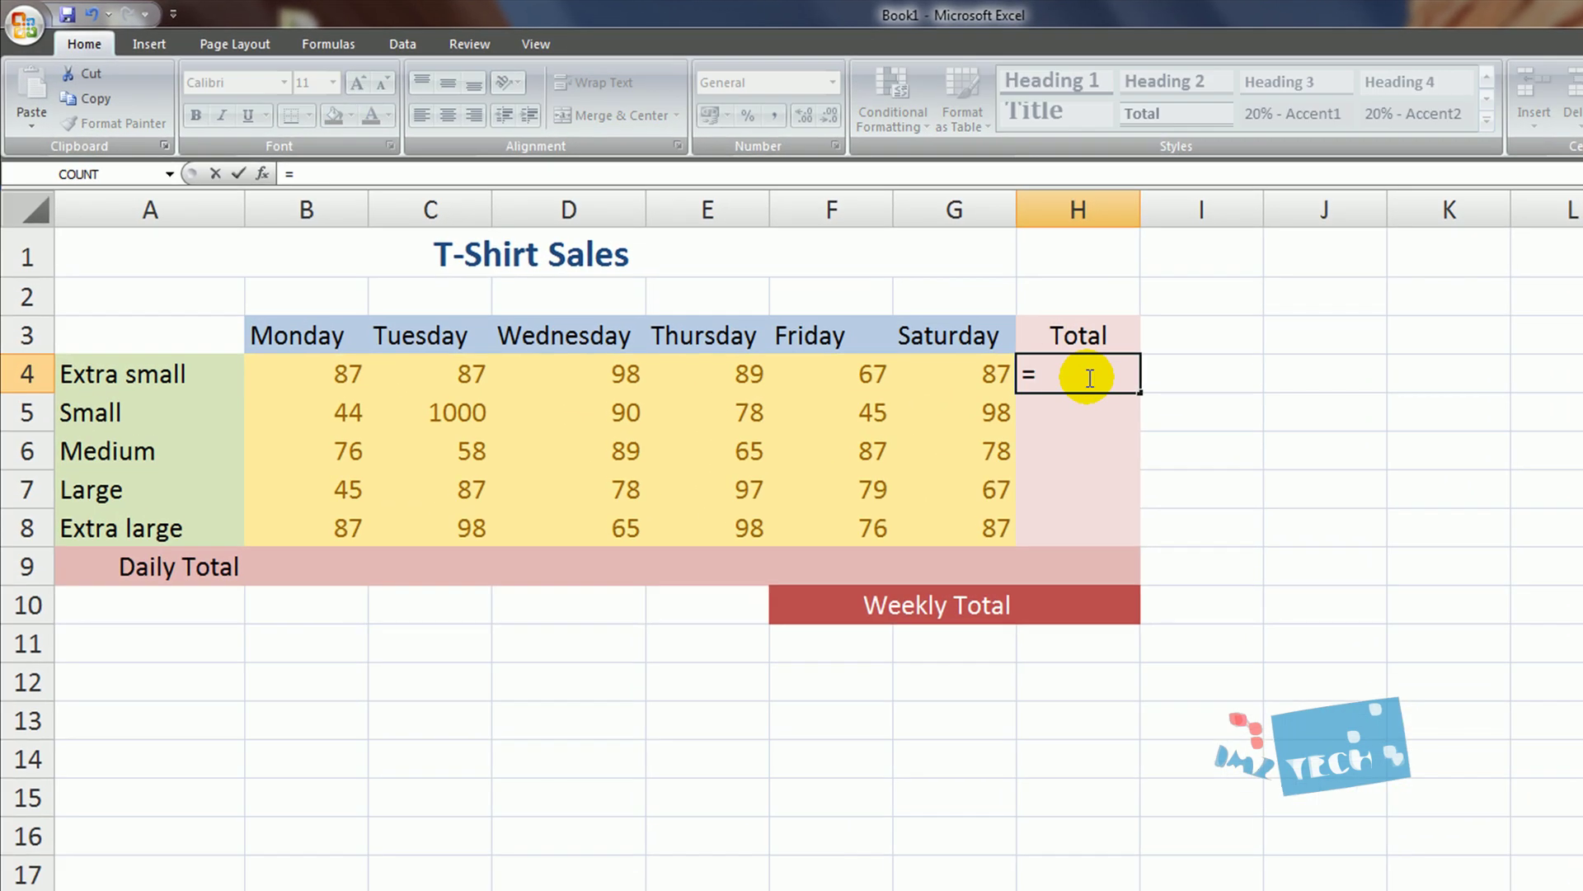
type("sum")
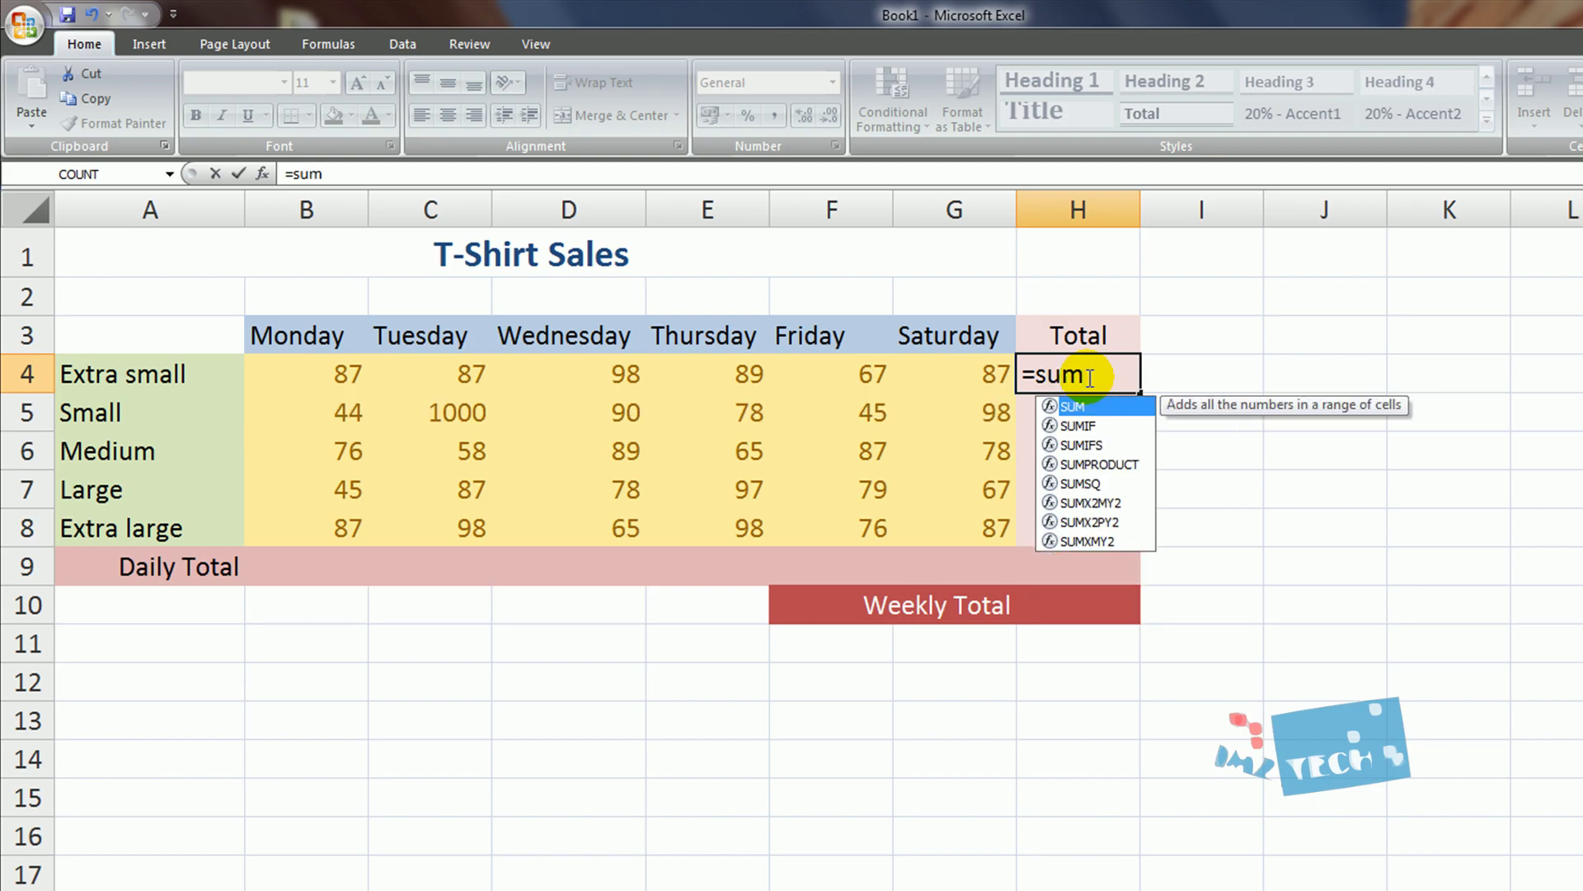
type("(")
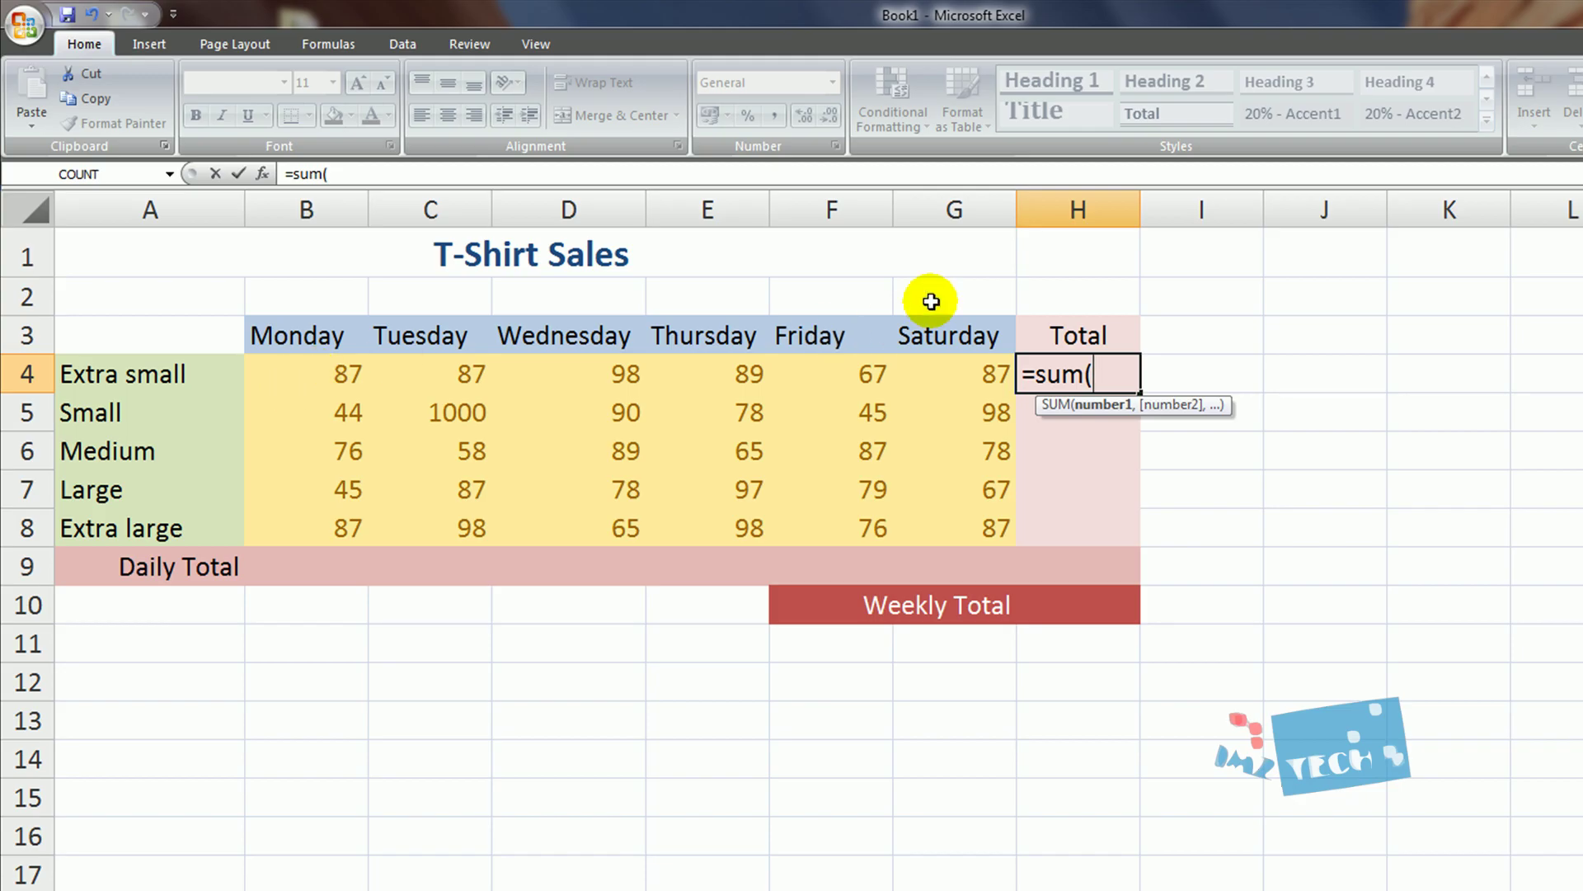
left_click(298, 384)
left_click_drag(298, 384, 952, 377)
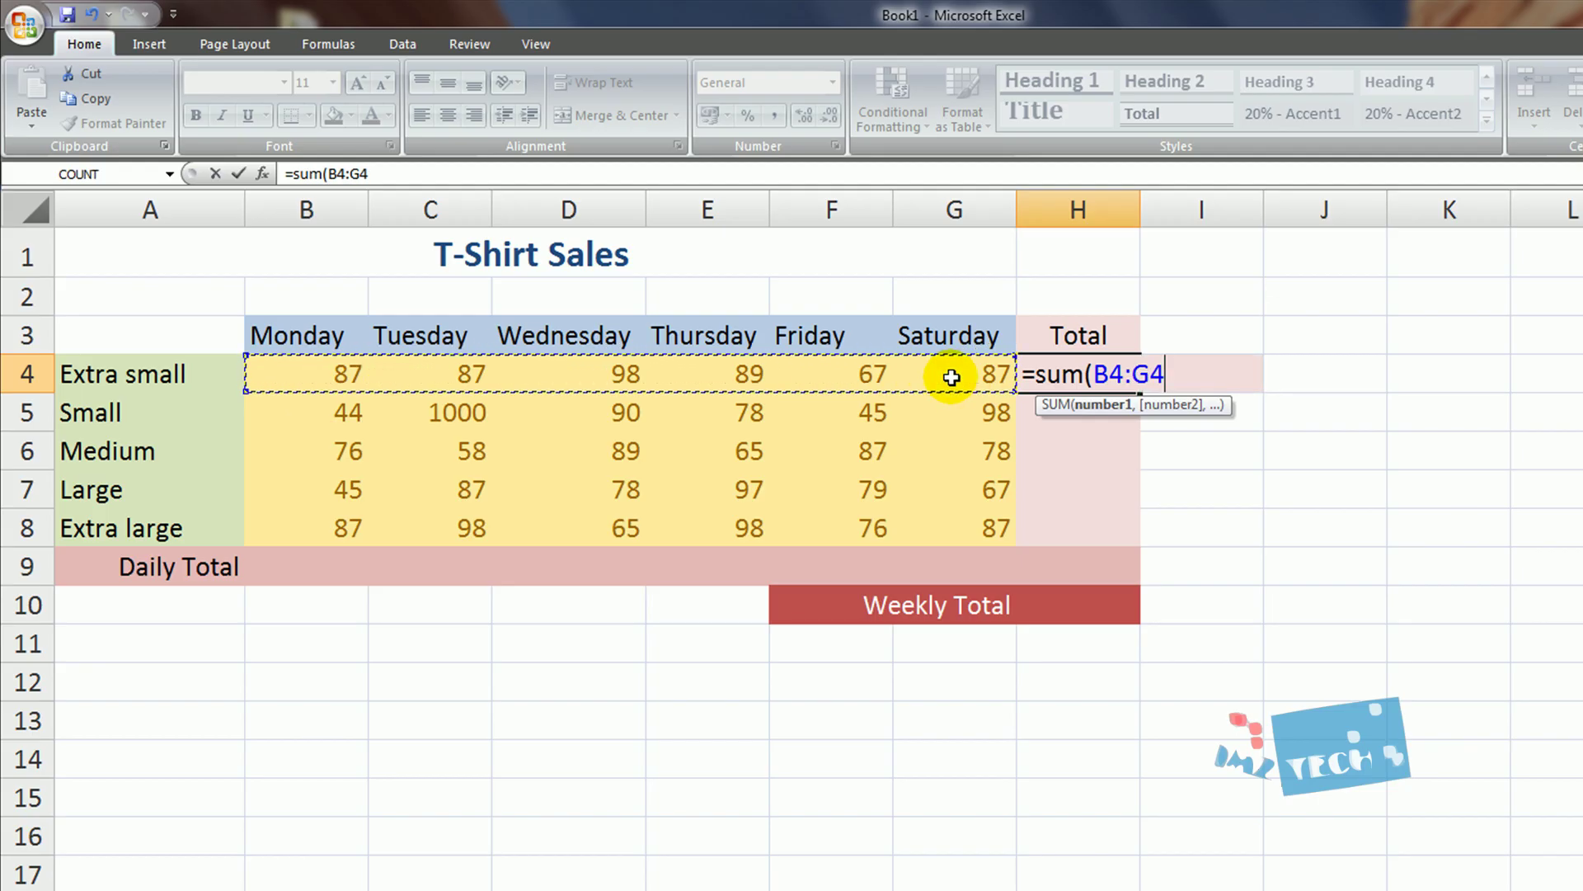
type(")")
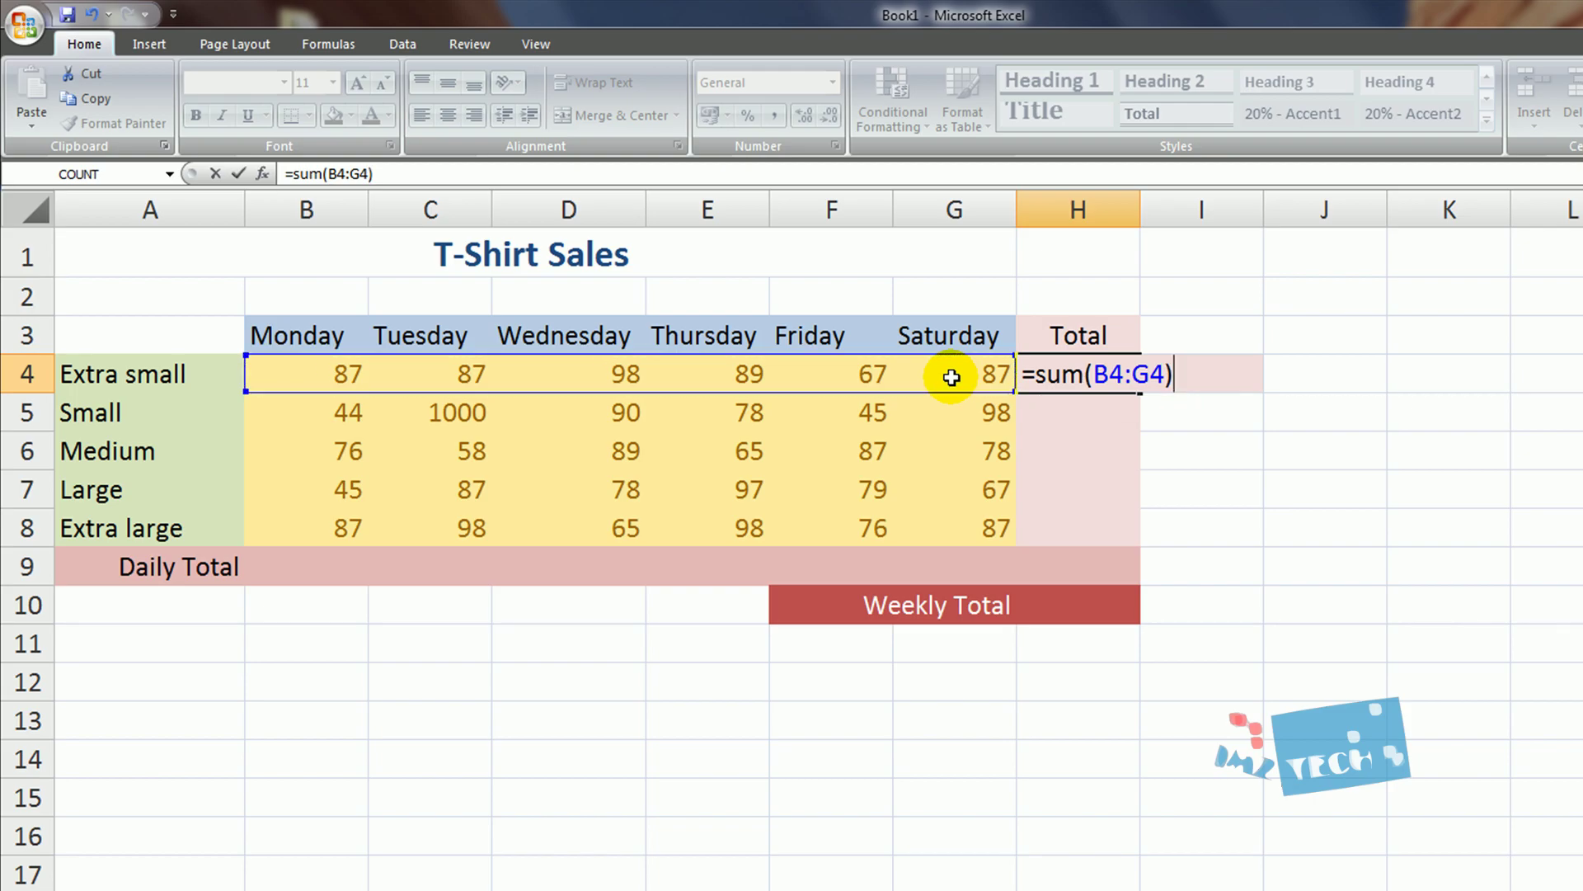
key("Return")
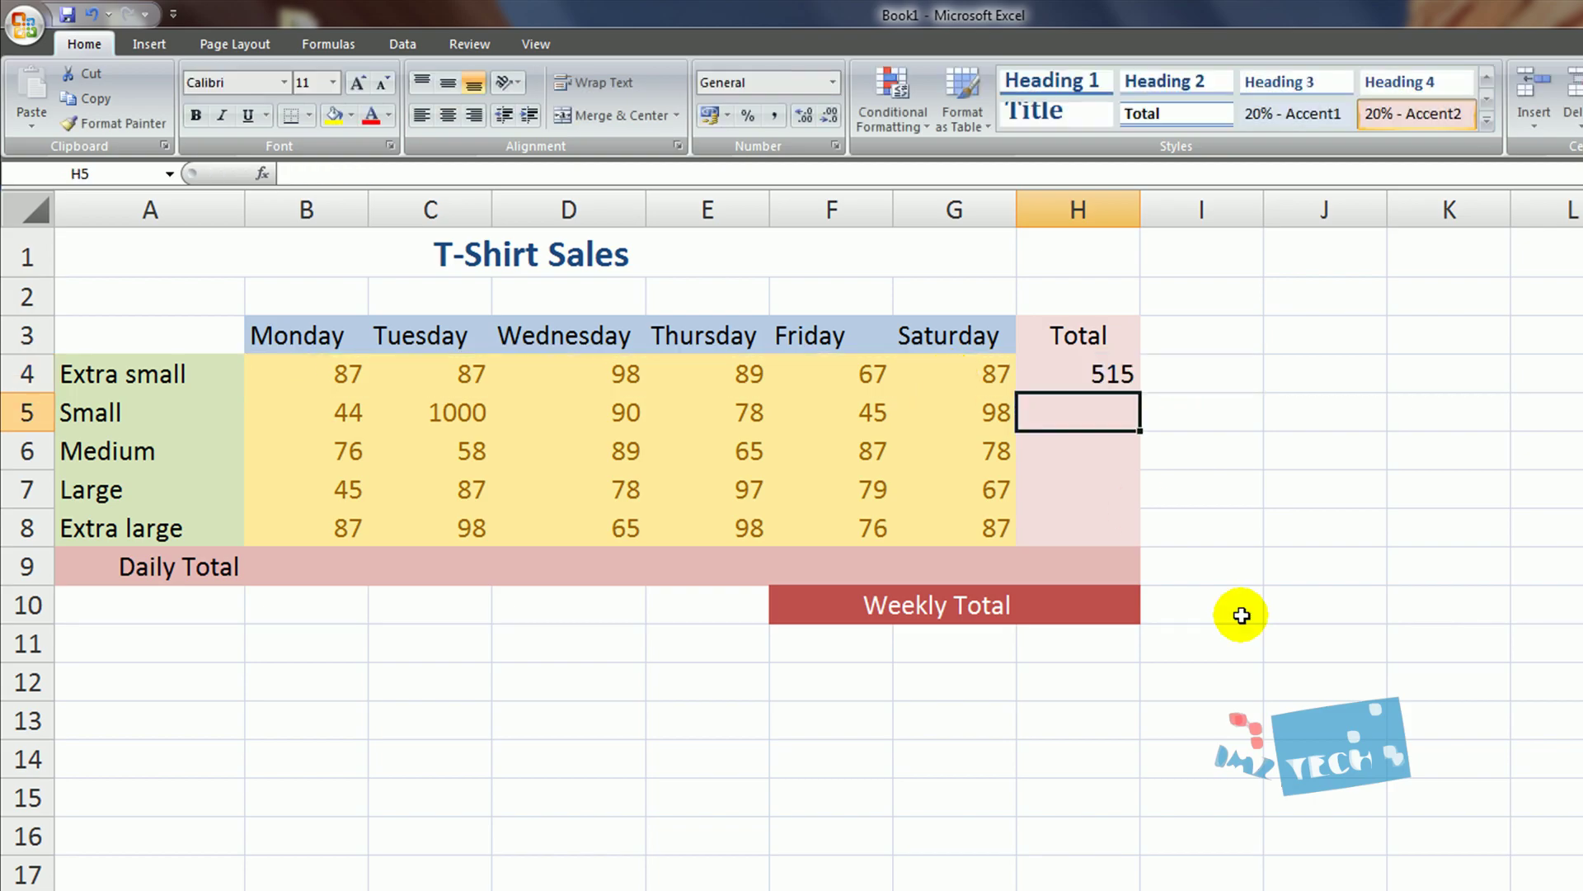
- Enter =sum(B5:G5) in H5 to total the Small row
left_click(1059, 414)
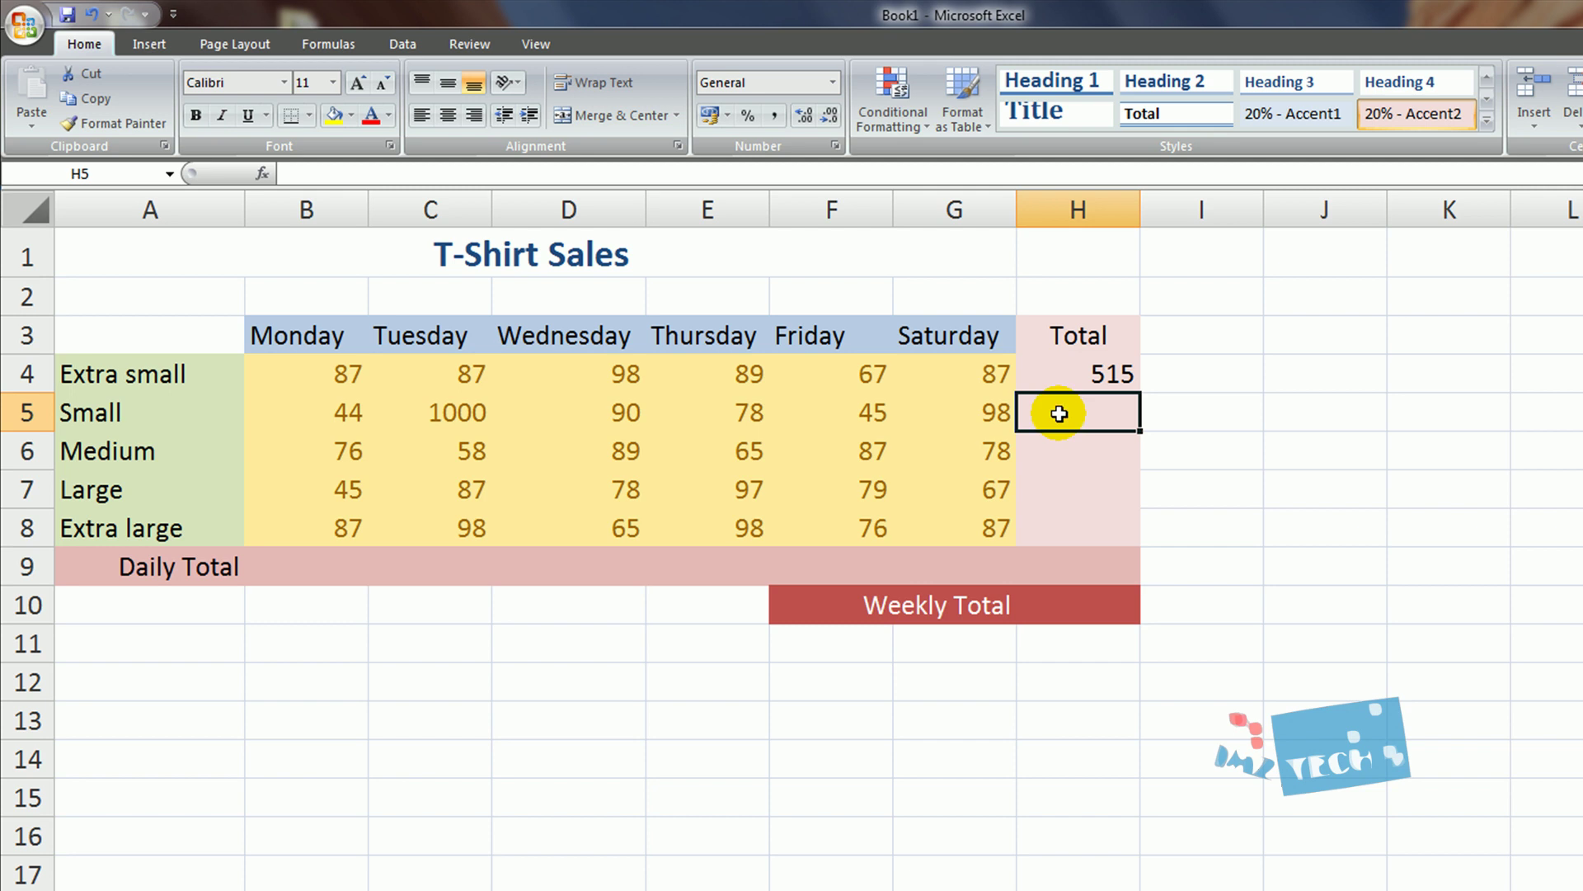
type("=")
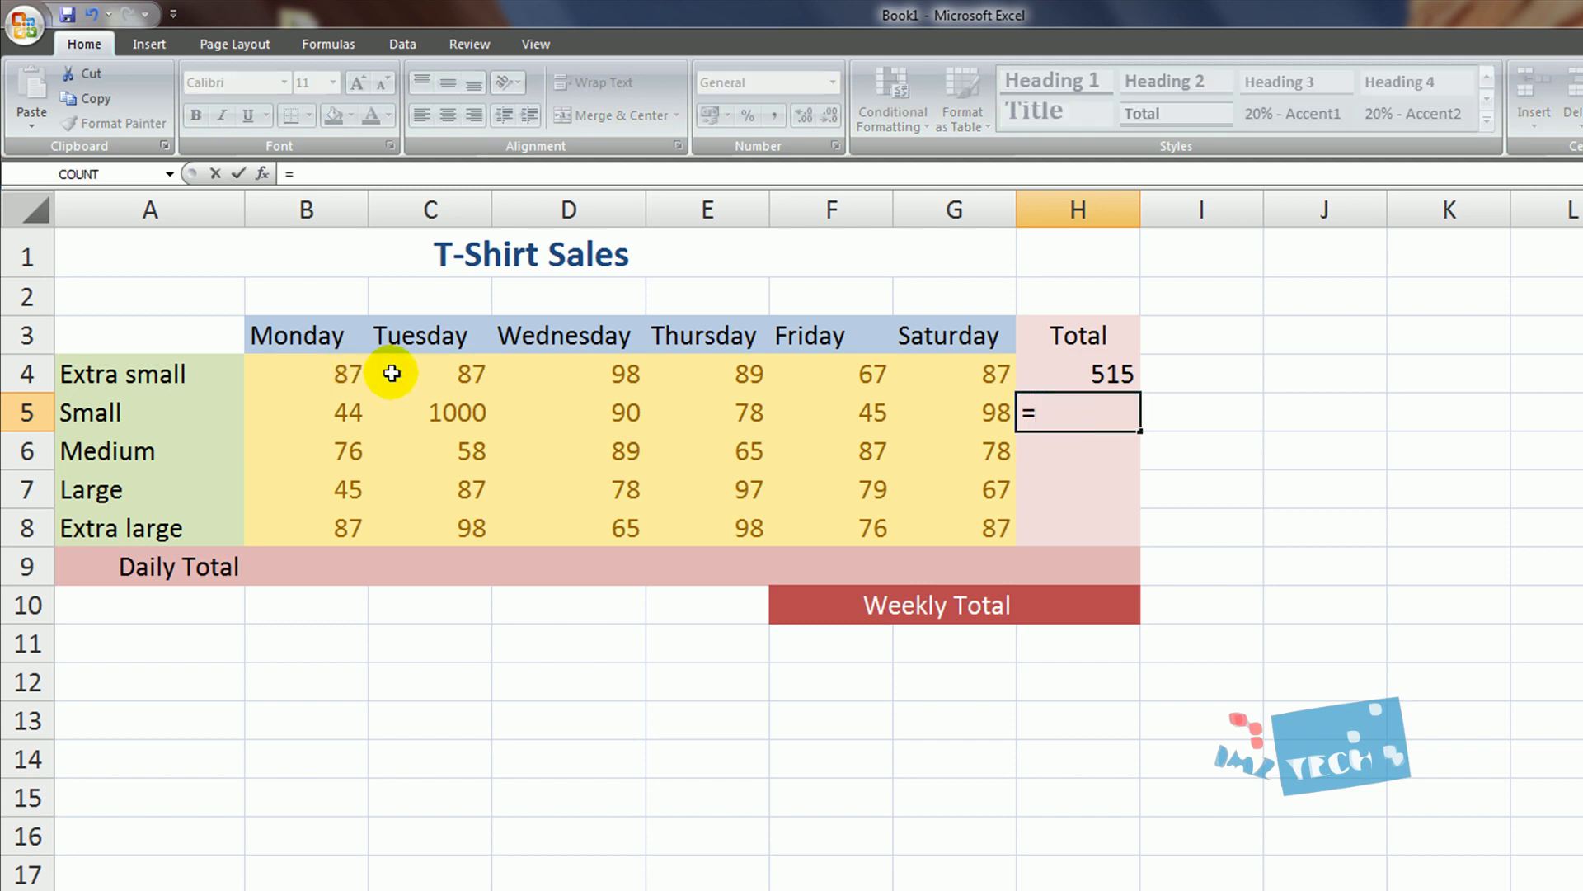
type("sum")
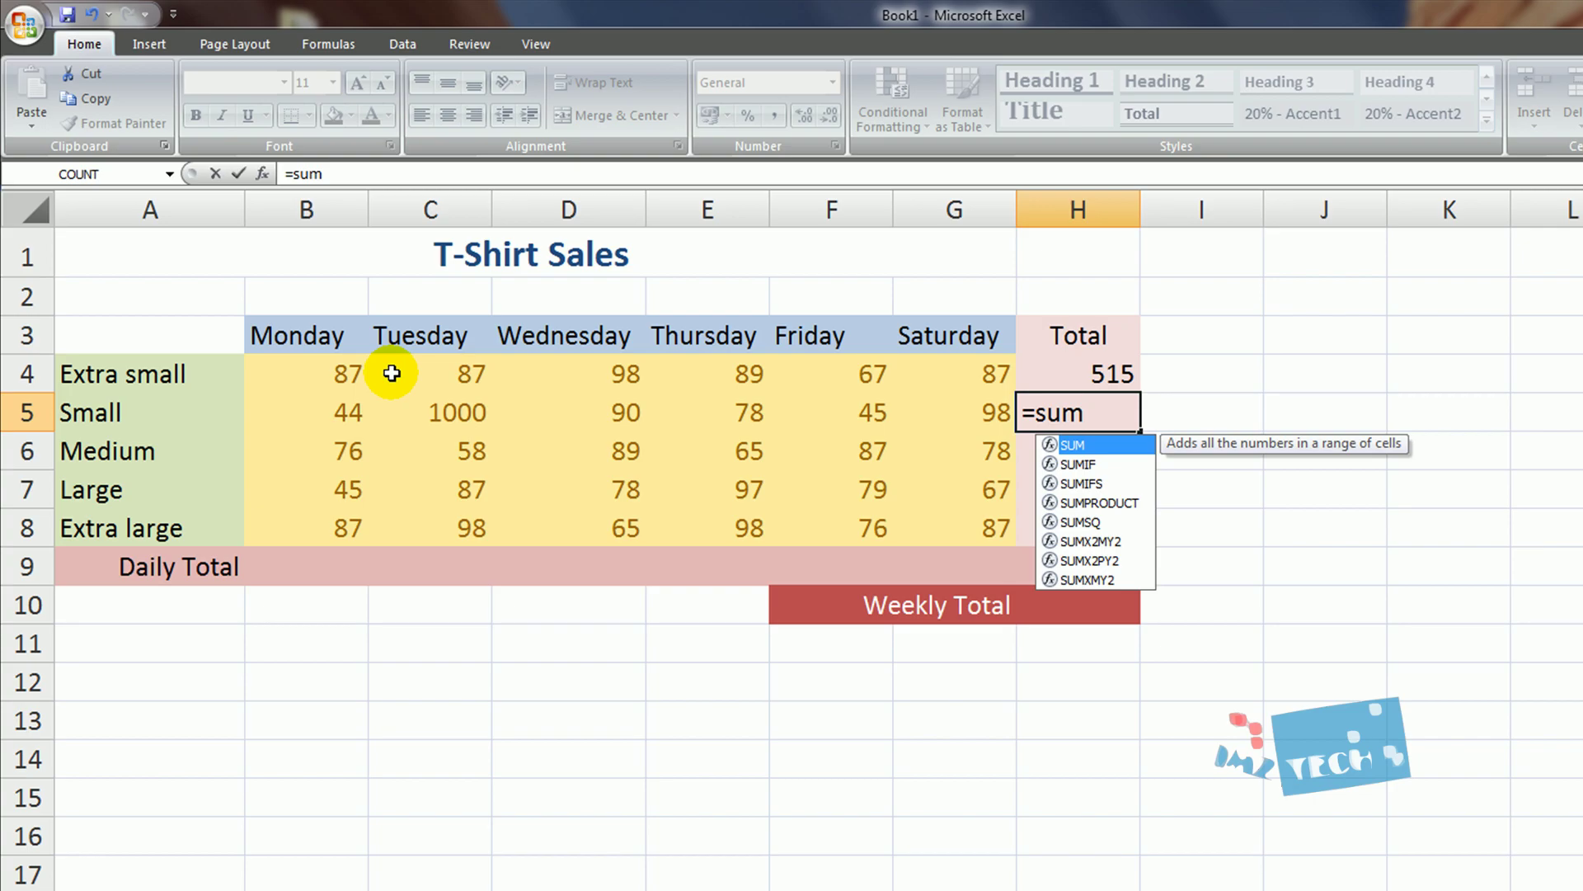
type("(")
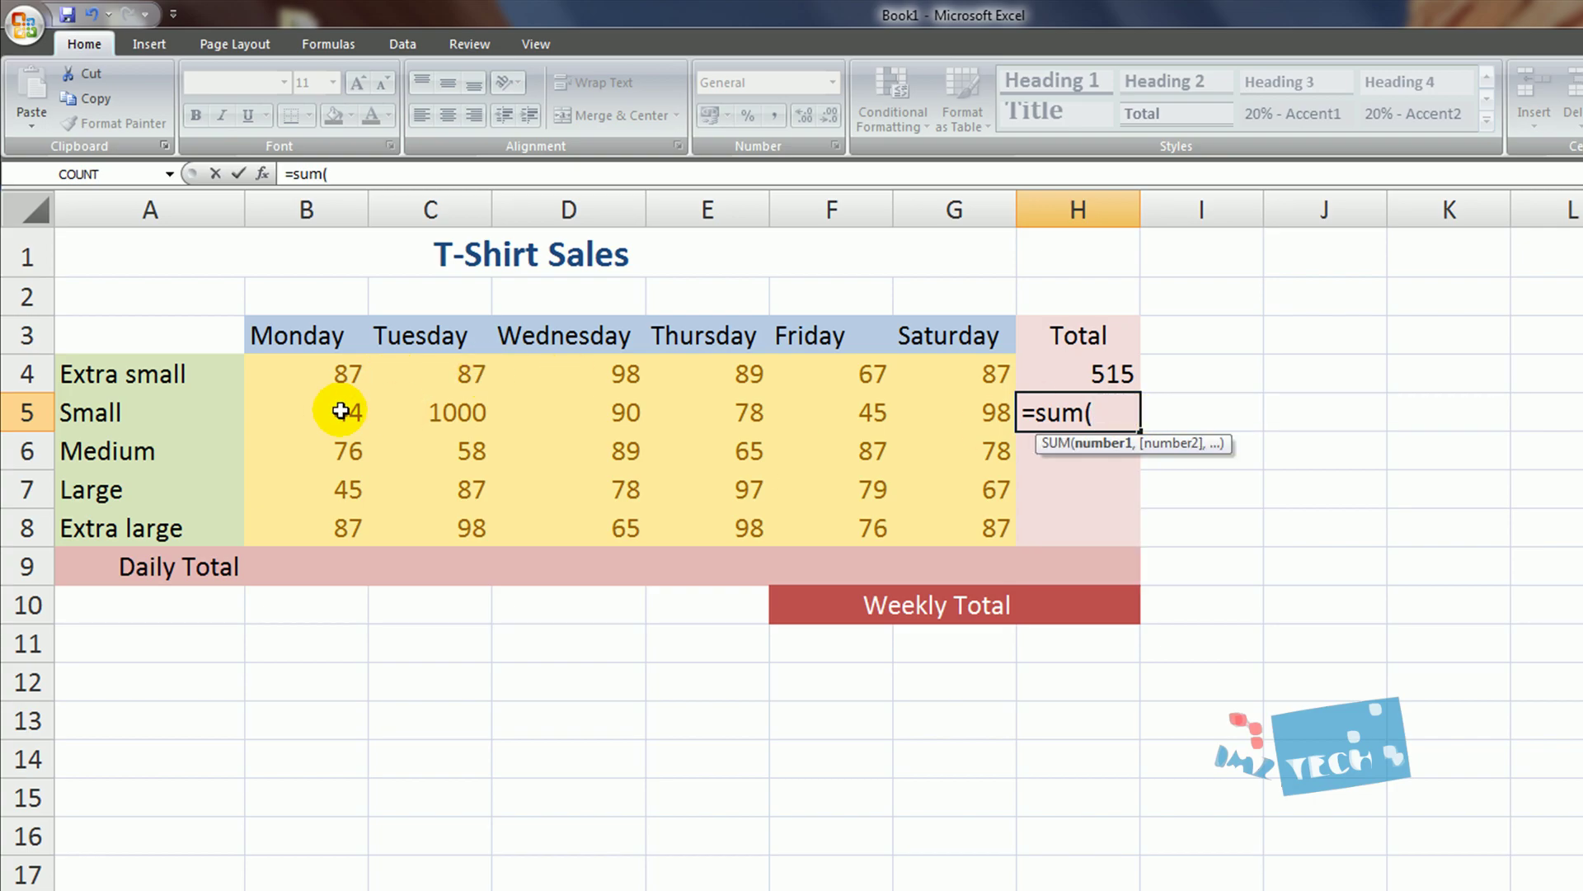
left_click_drag(341, 411, 1000, 414)
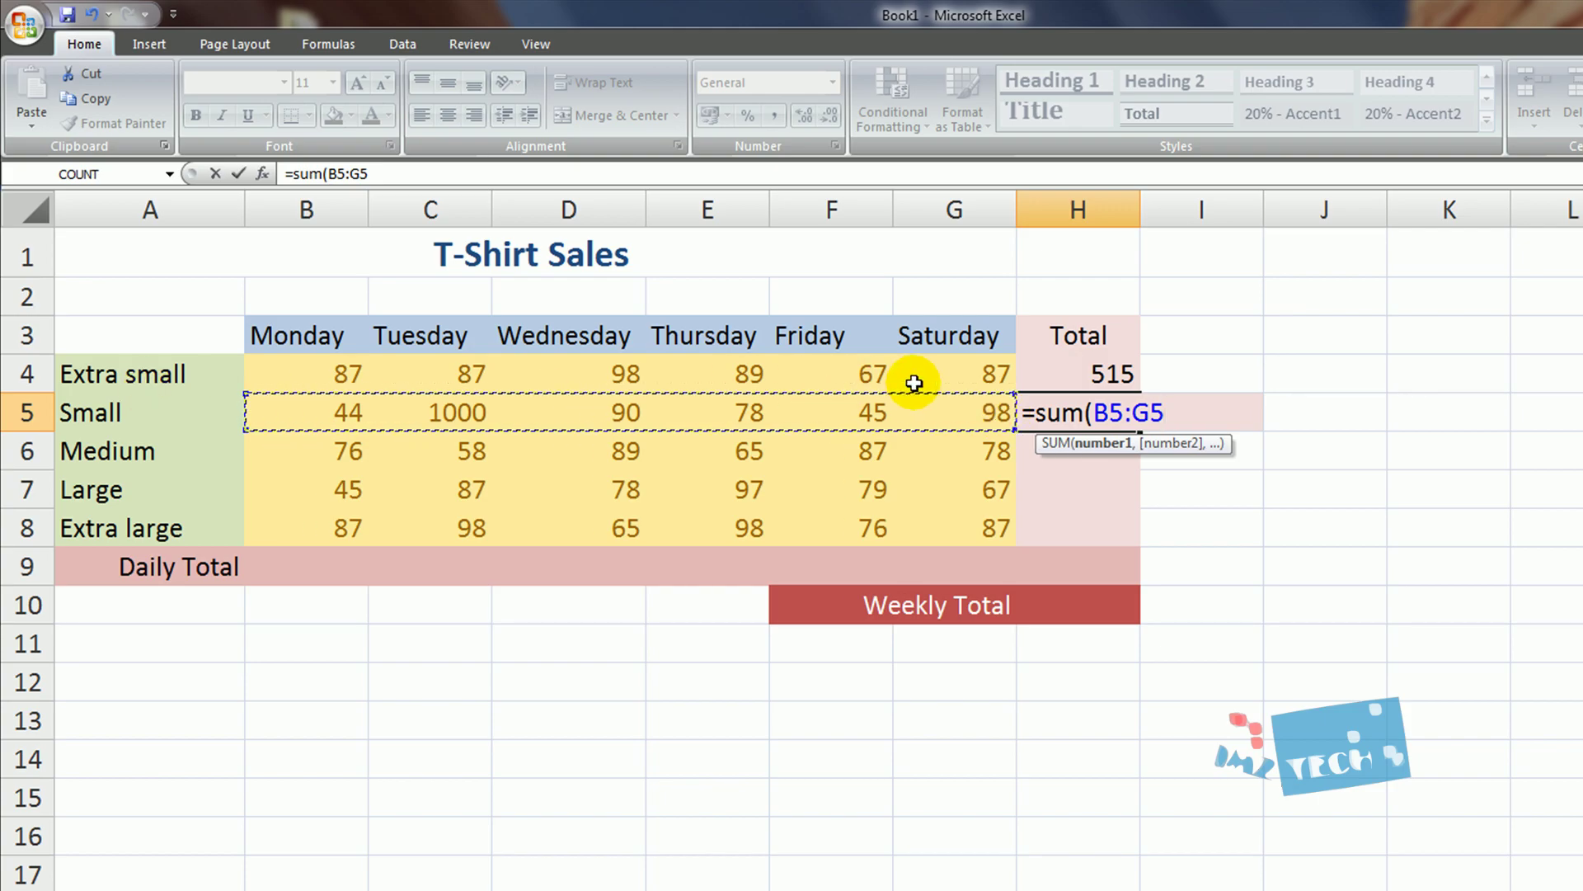
type(")")
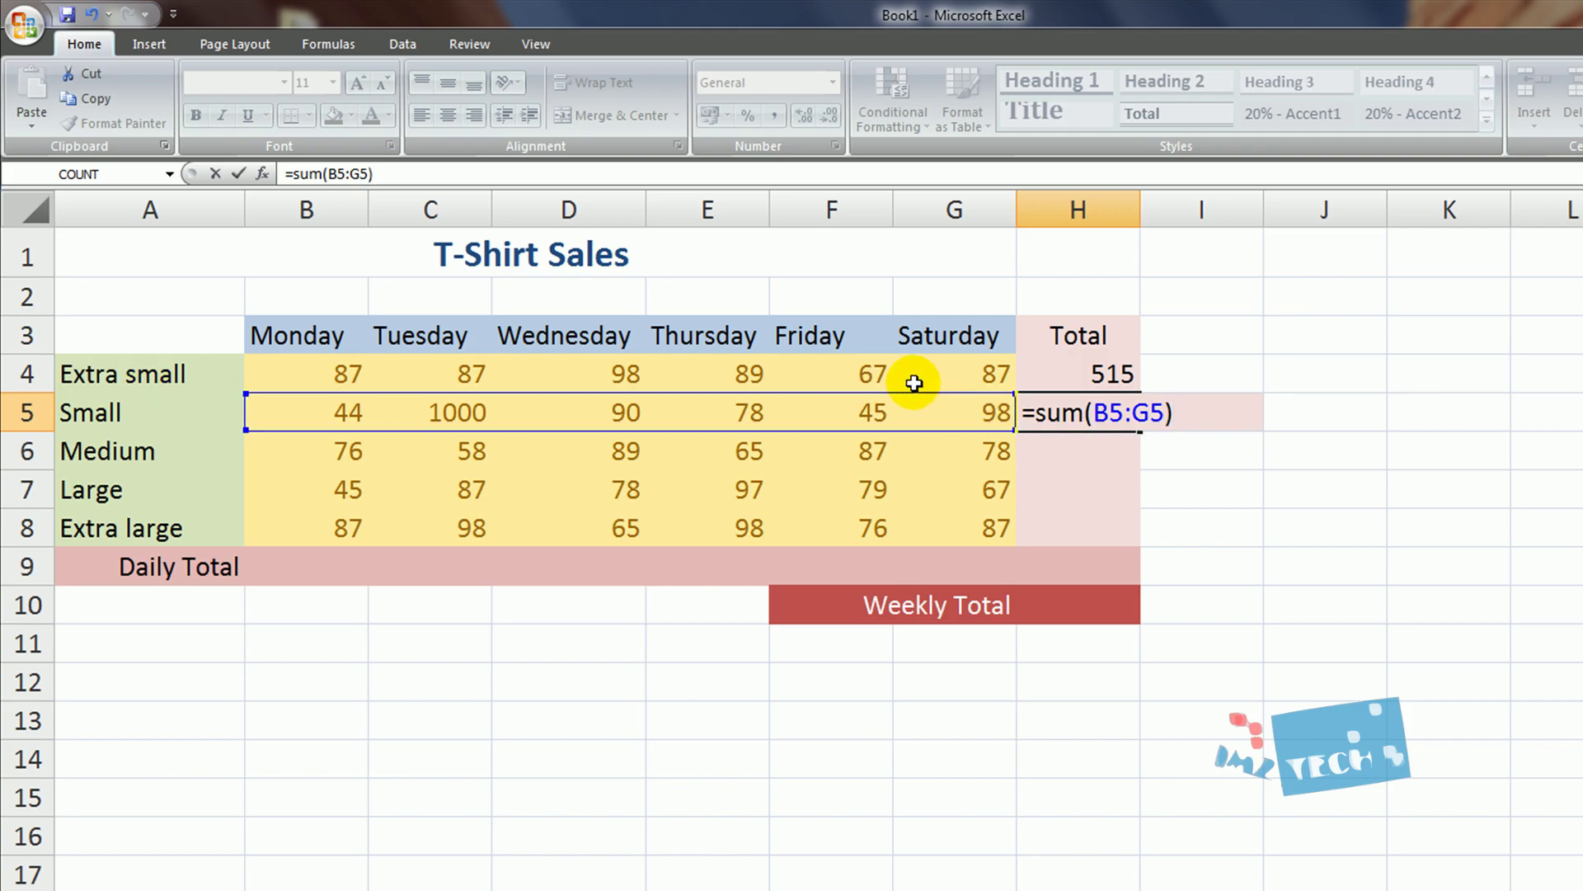
key("Return")
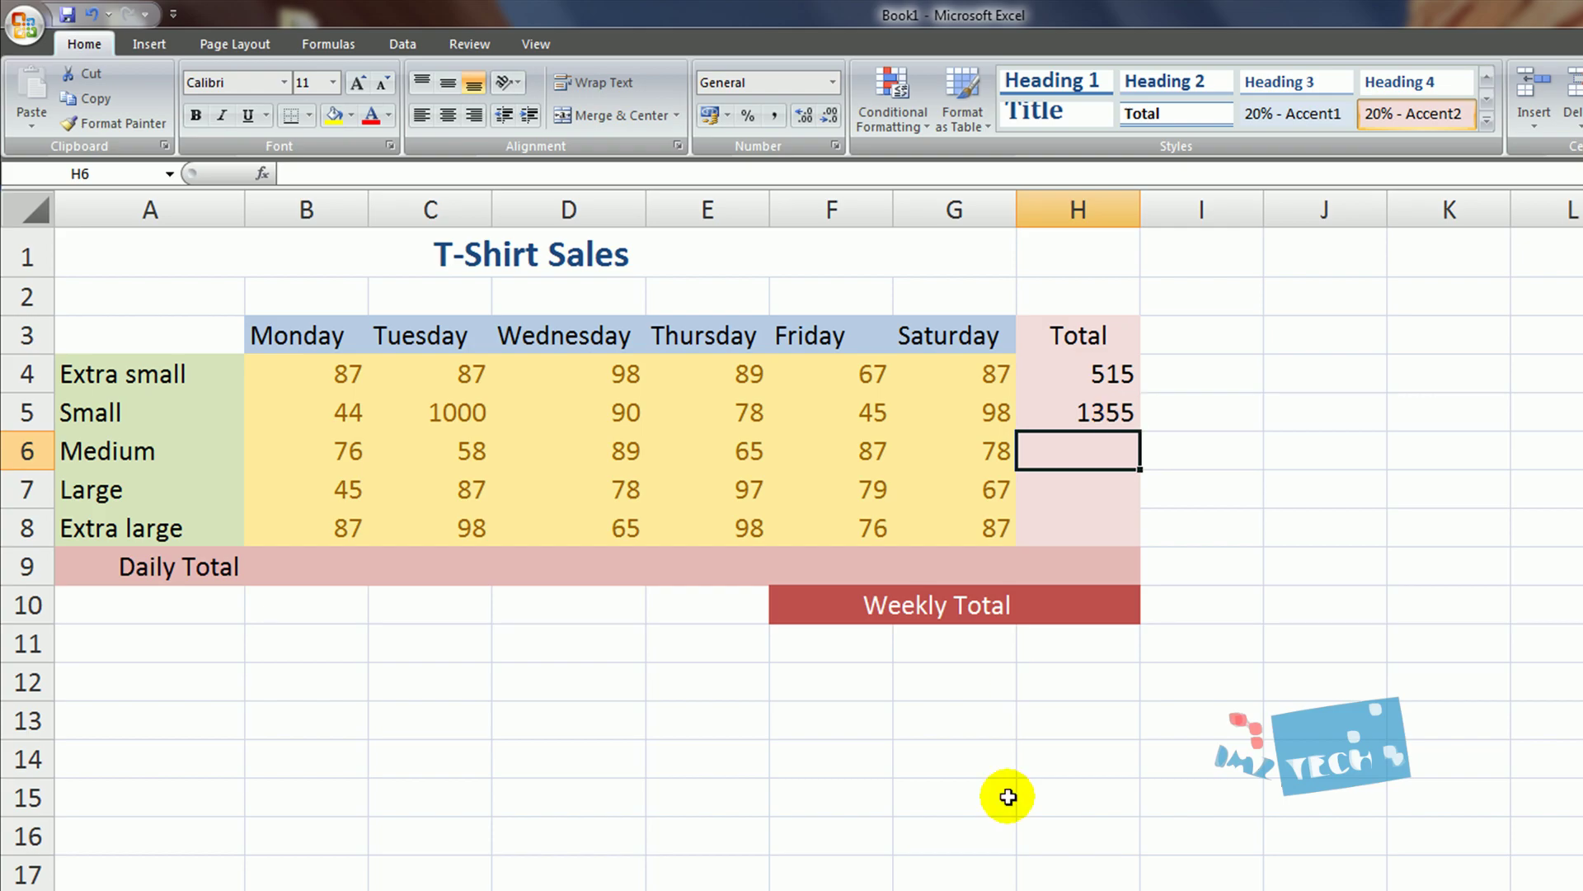
- Correct Tuesday's Small sales in C5 from 1000 to 78, bringing the total to 433
left_click(443, 409)
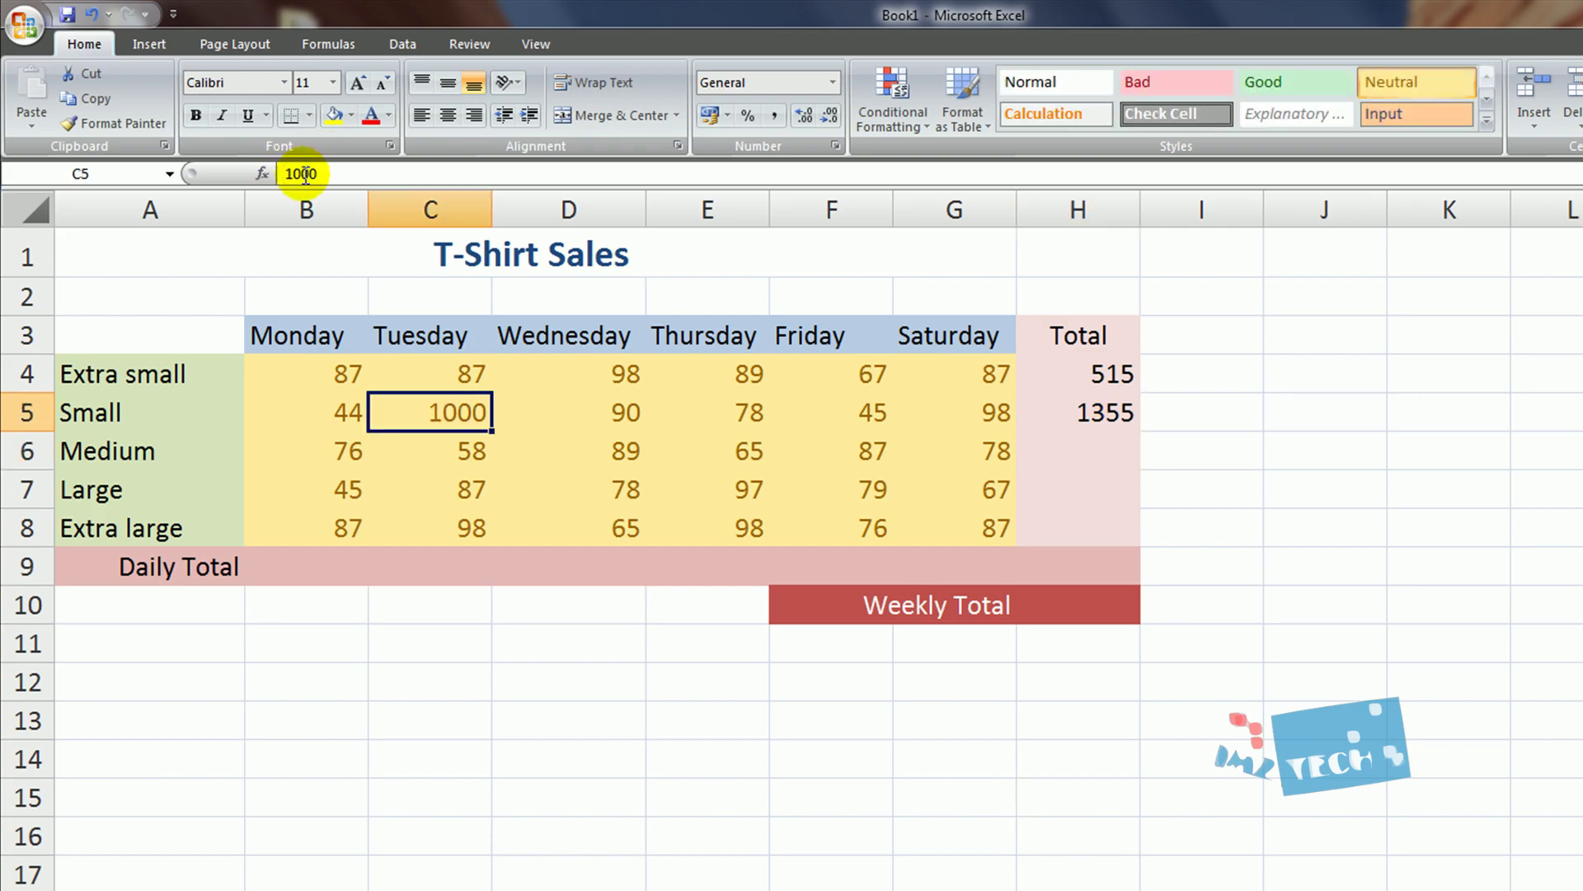
left_click(301, 173)
double_click(305, 173)
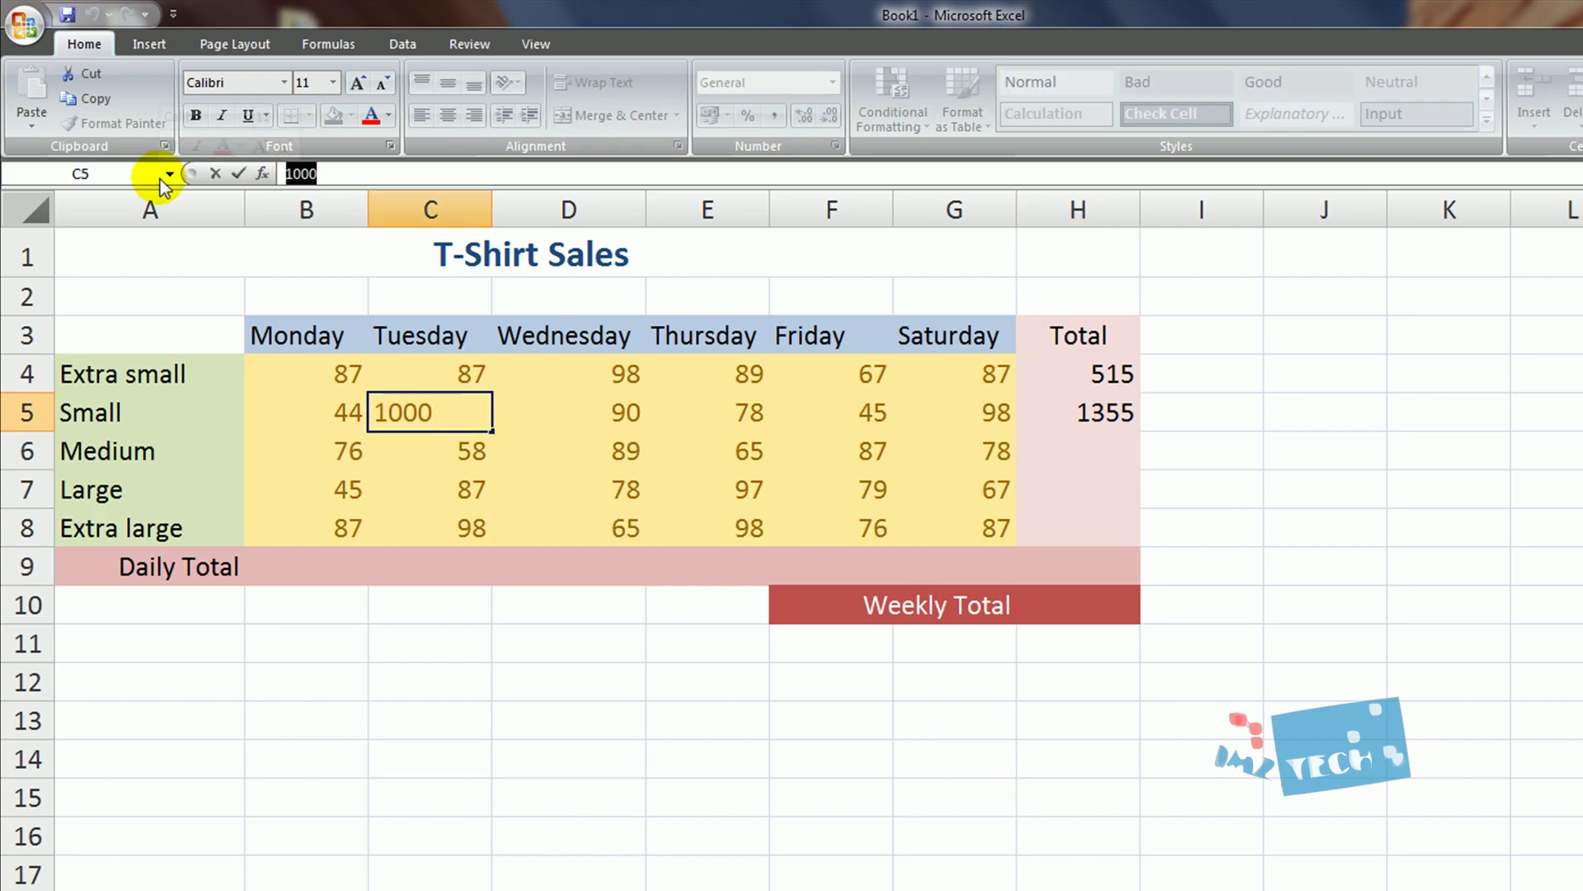
type("78")
key("Return")
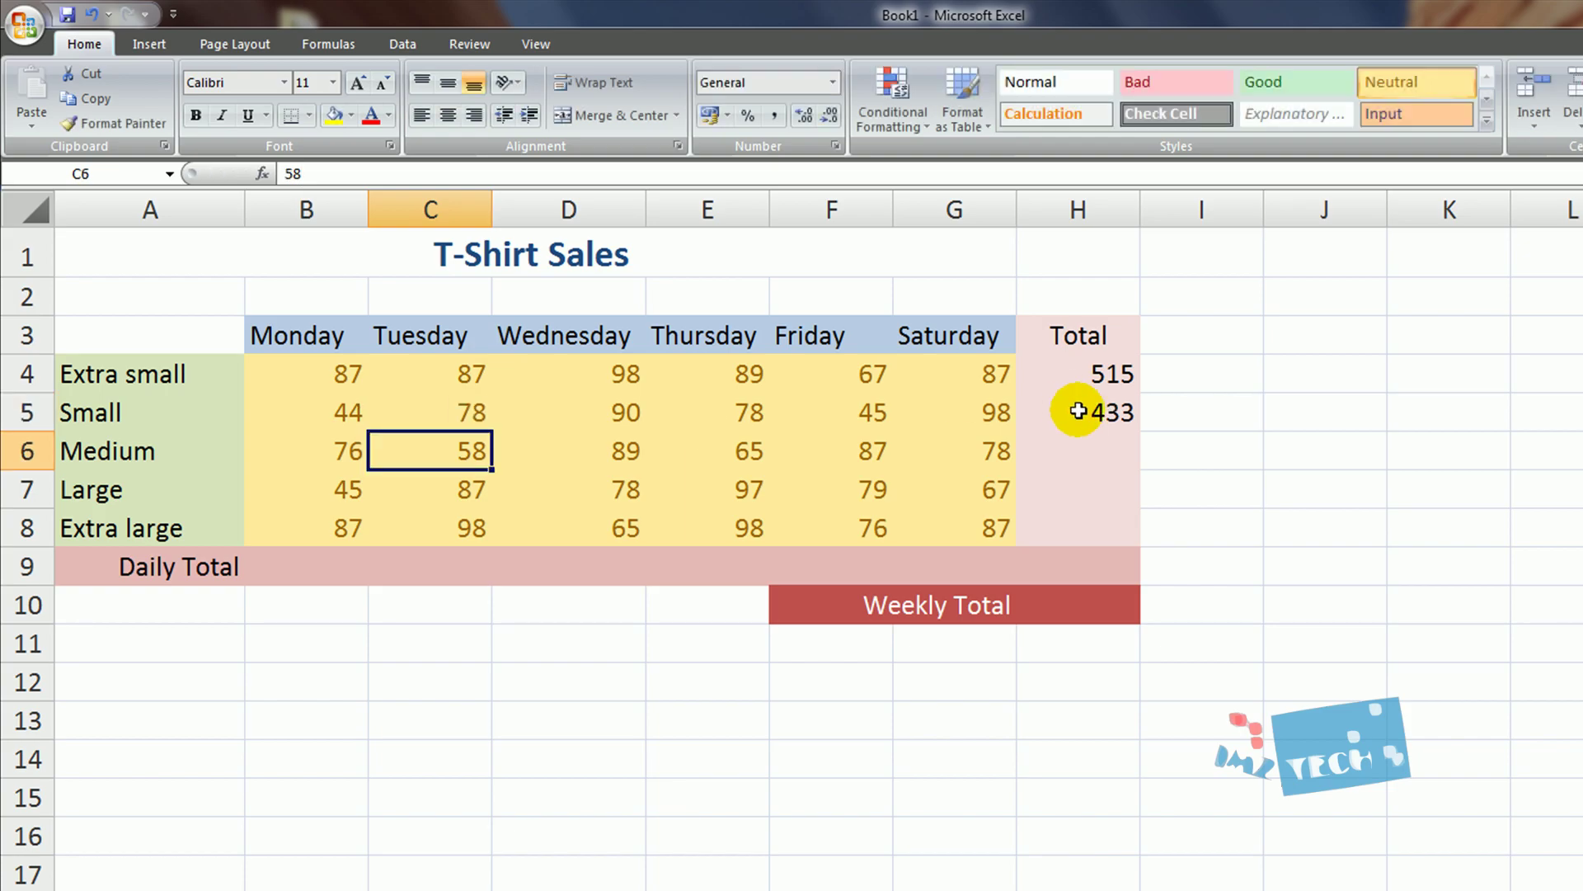
- Enter =SUM(B6:G6) in H6, giving the Medium total 453
left_click(1083, 441)
left_click(1082, 441)
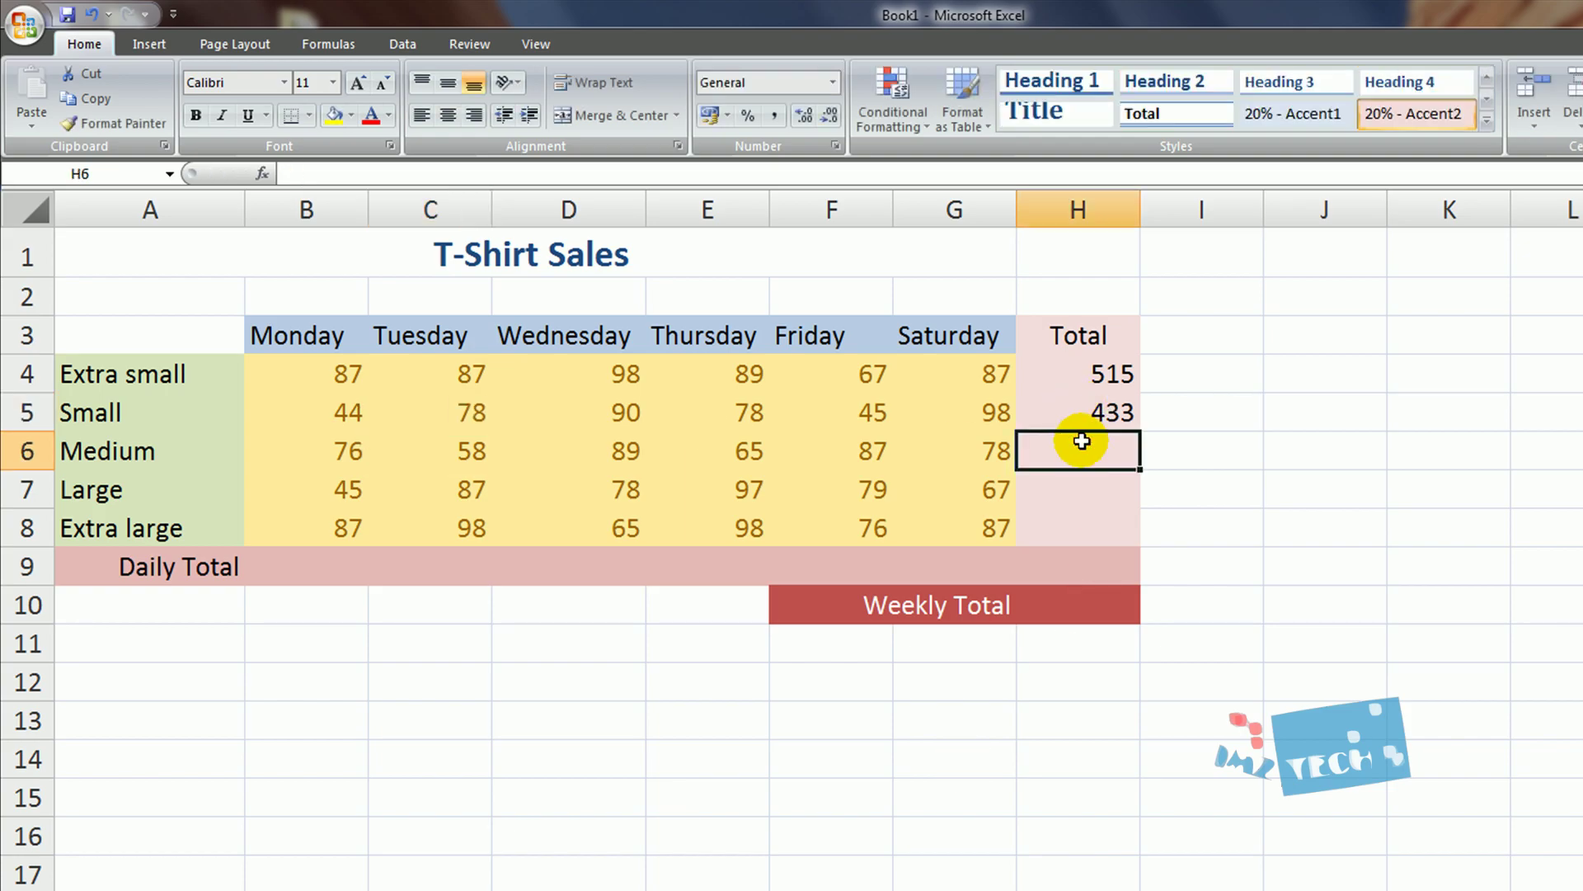
type("=")
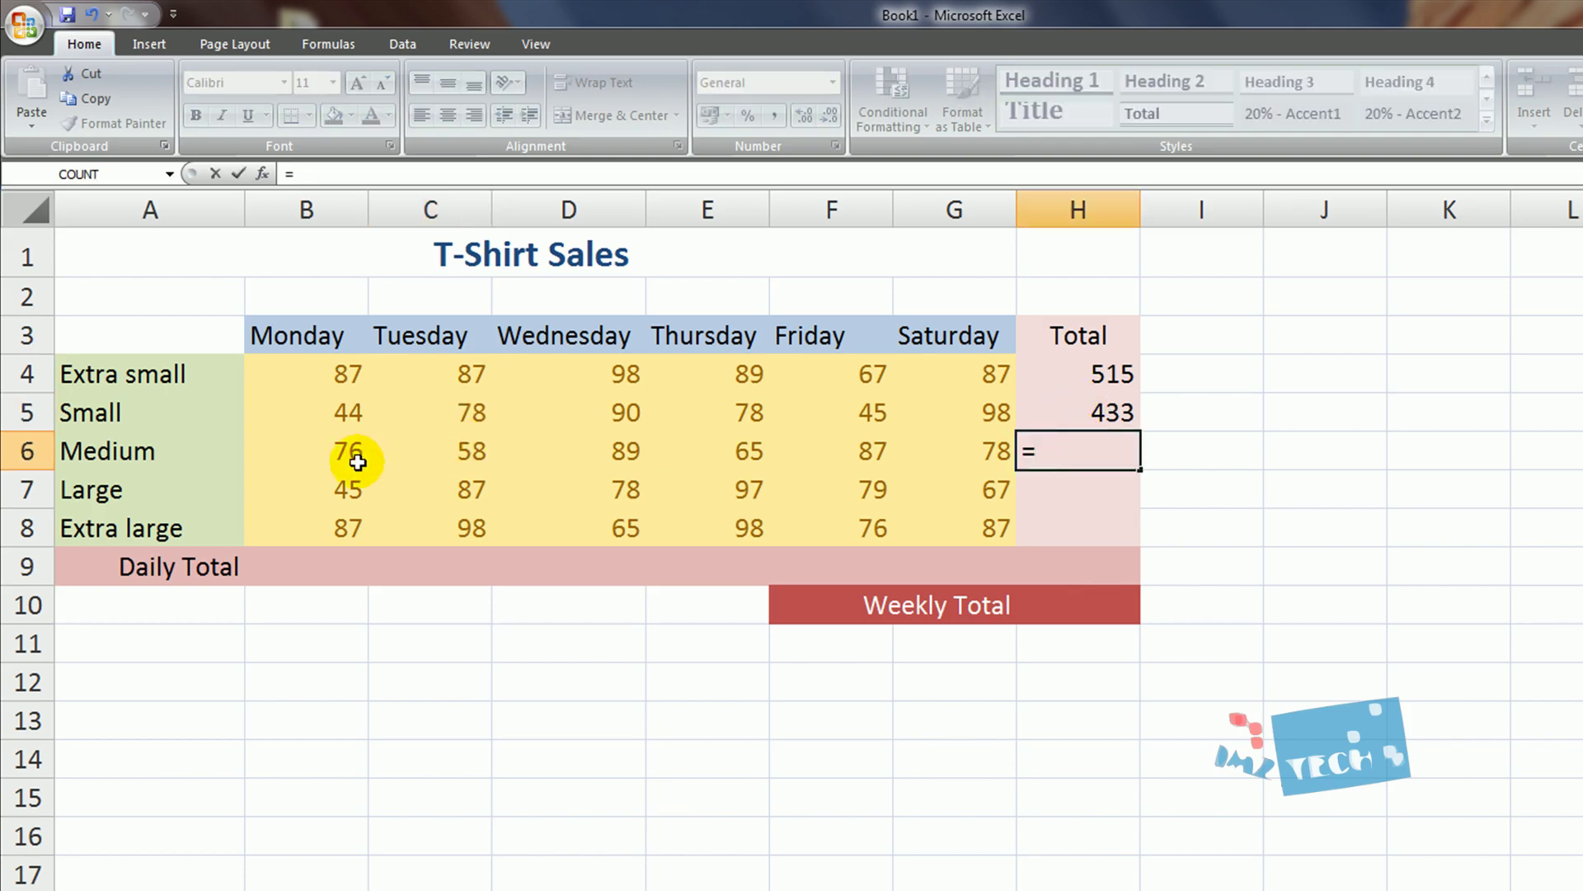
type("sum")
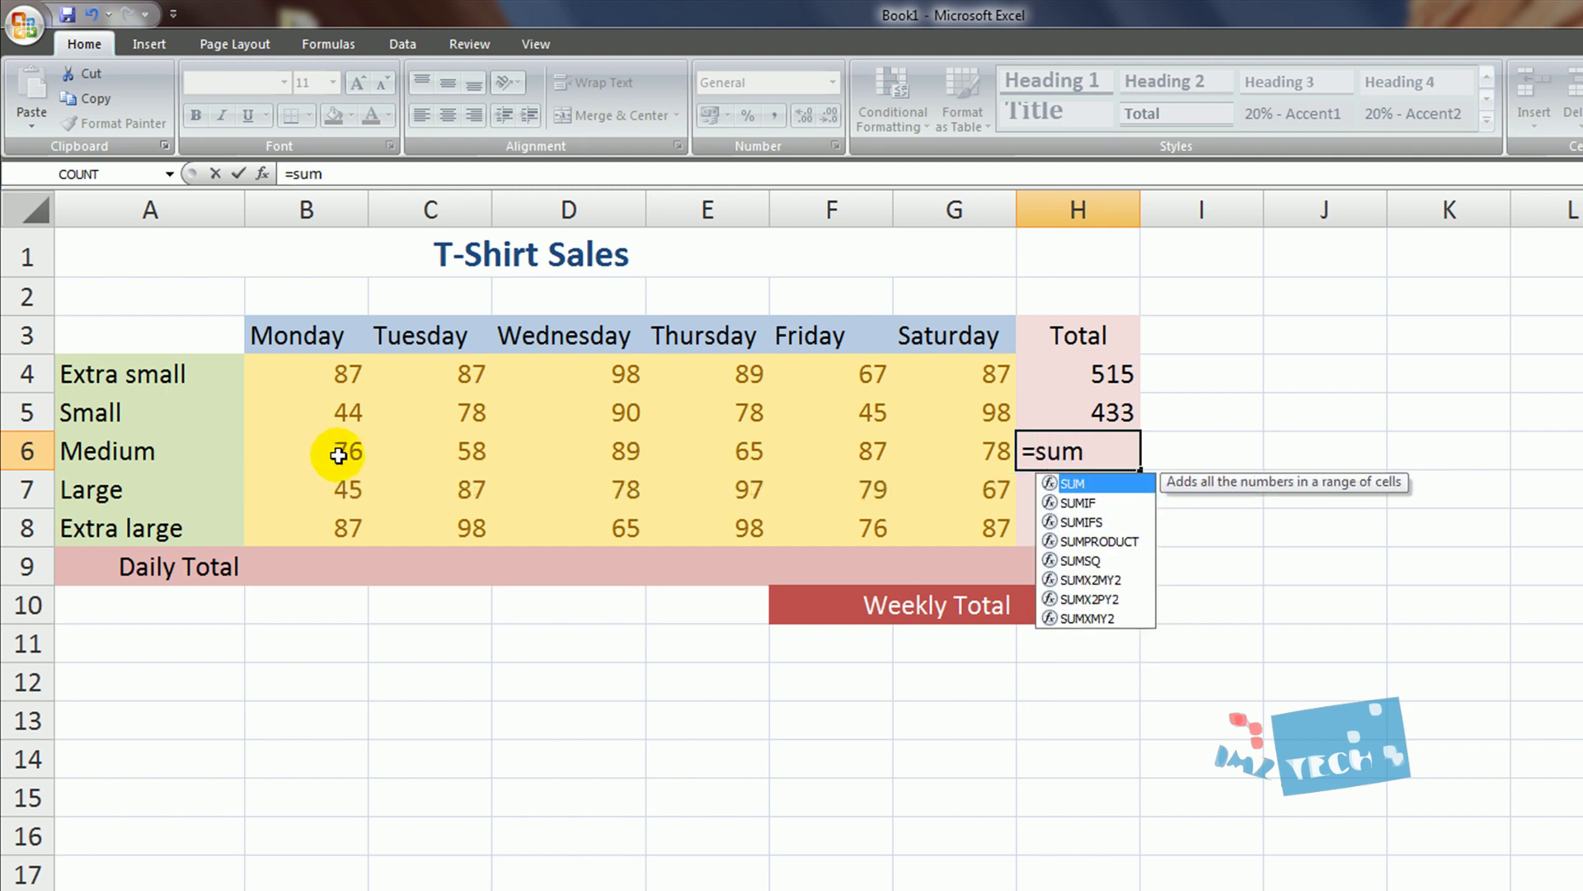
type("(")
left_click_drag(299, 454, 952, 457)
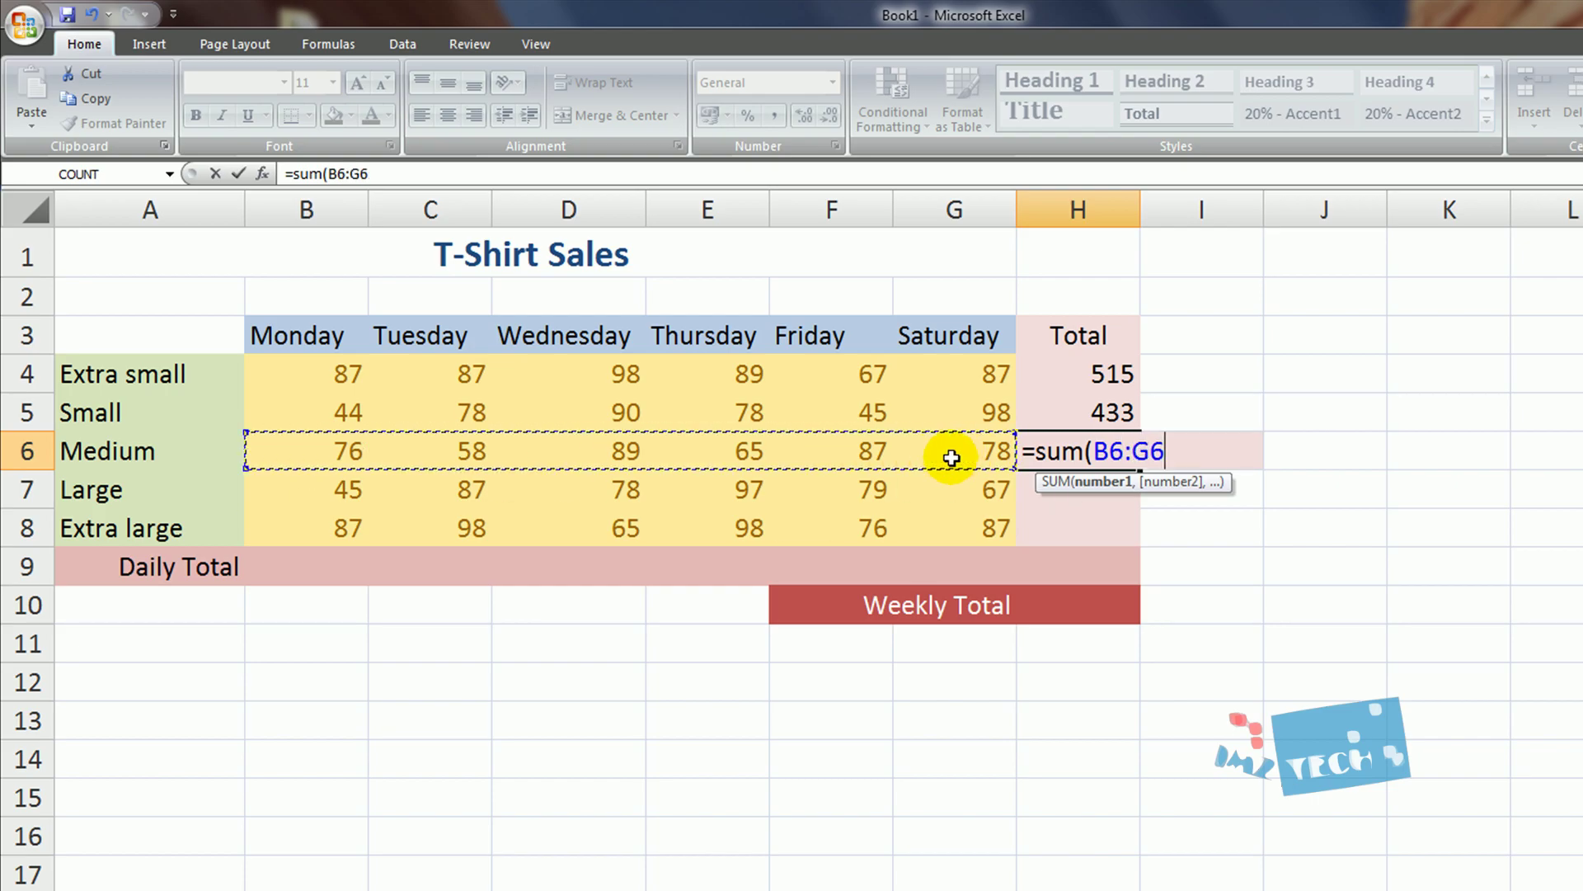
type(")")
left_click(1196, 789)
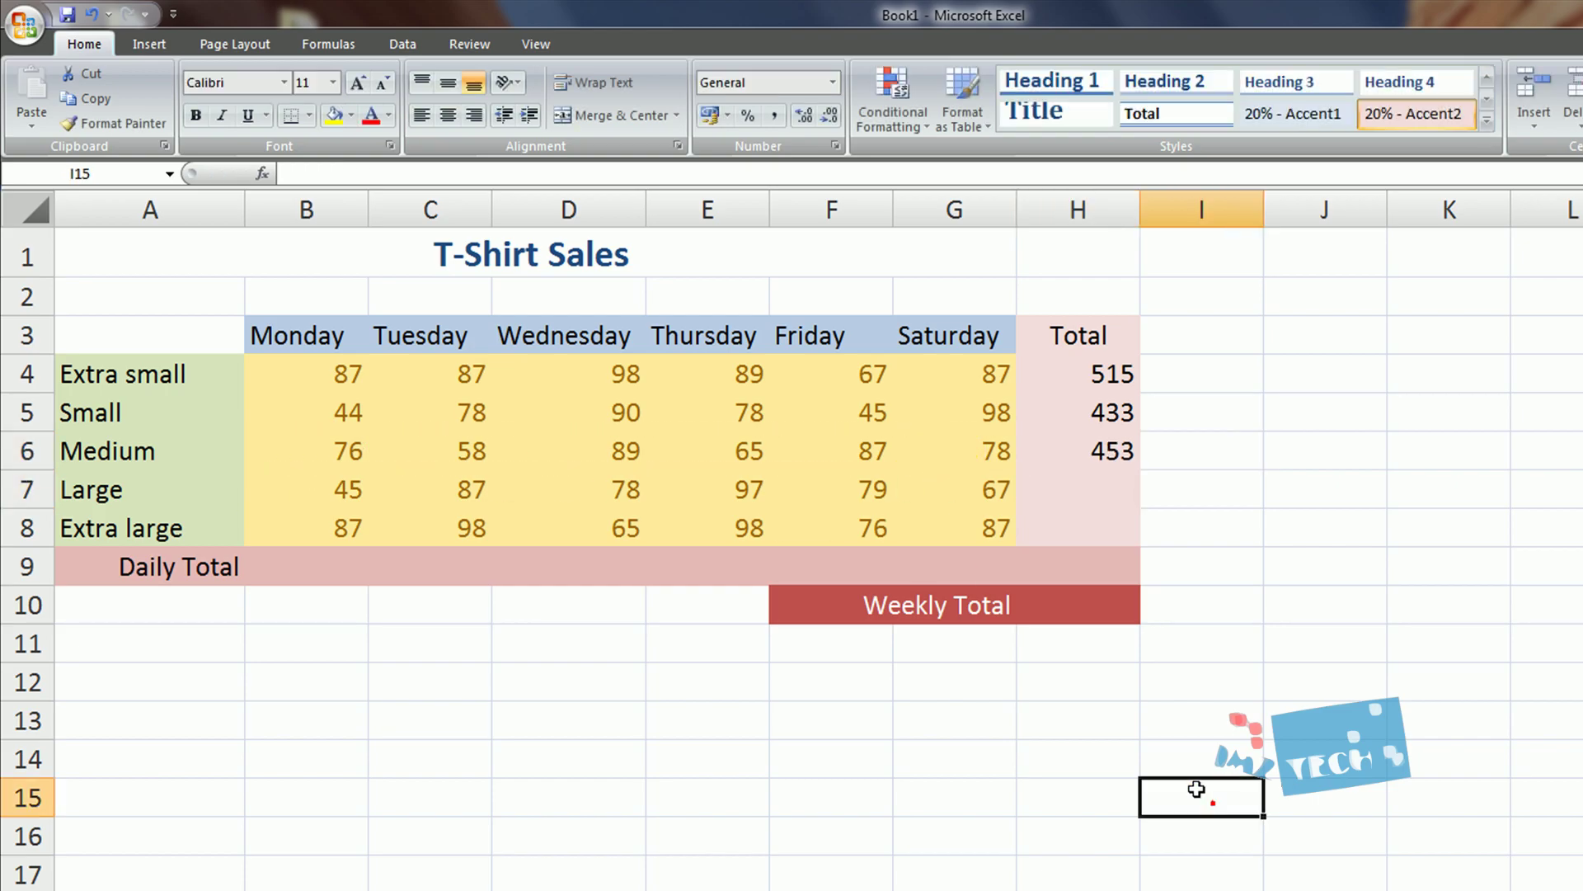
left_click(1071, 454)
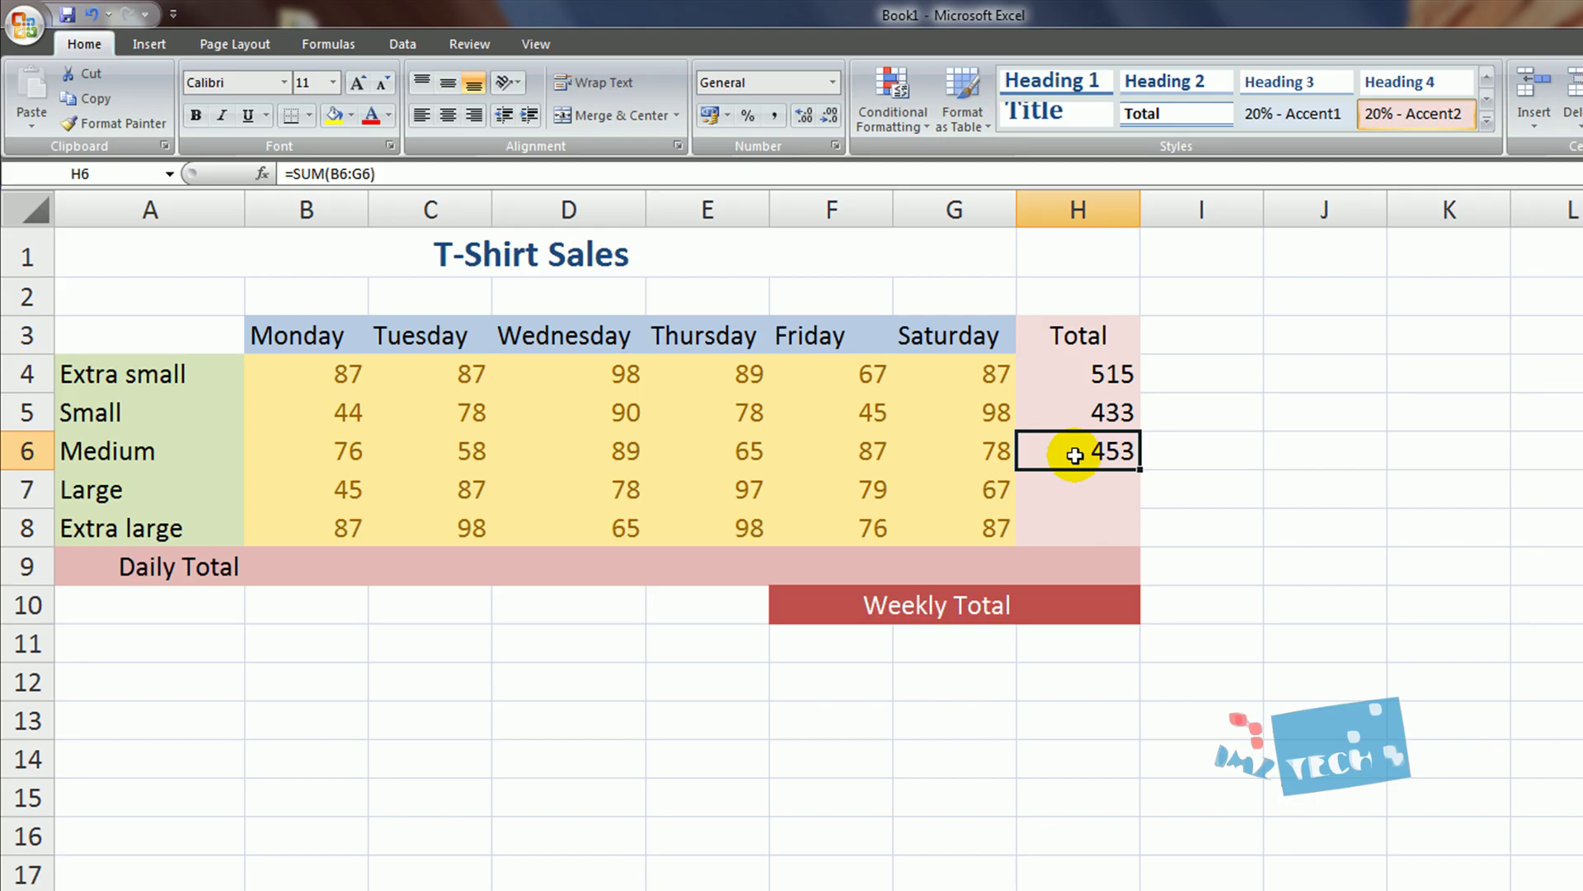
- Review the H4 and H5 SUM ranges, then recommit the H6 formula
double_click(1078, 376)
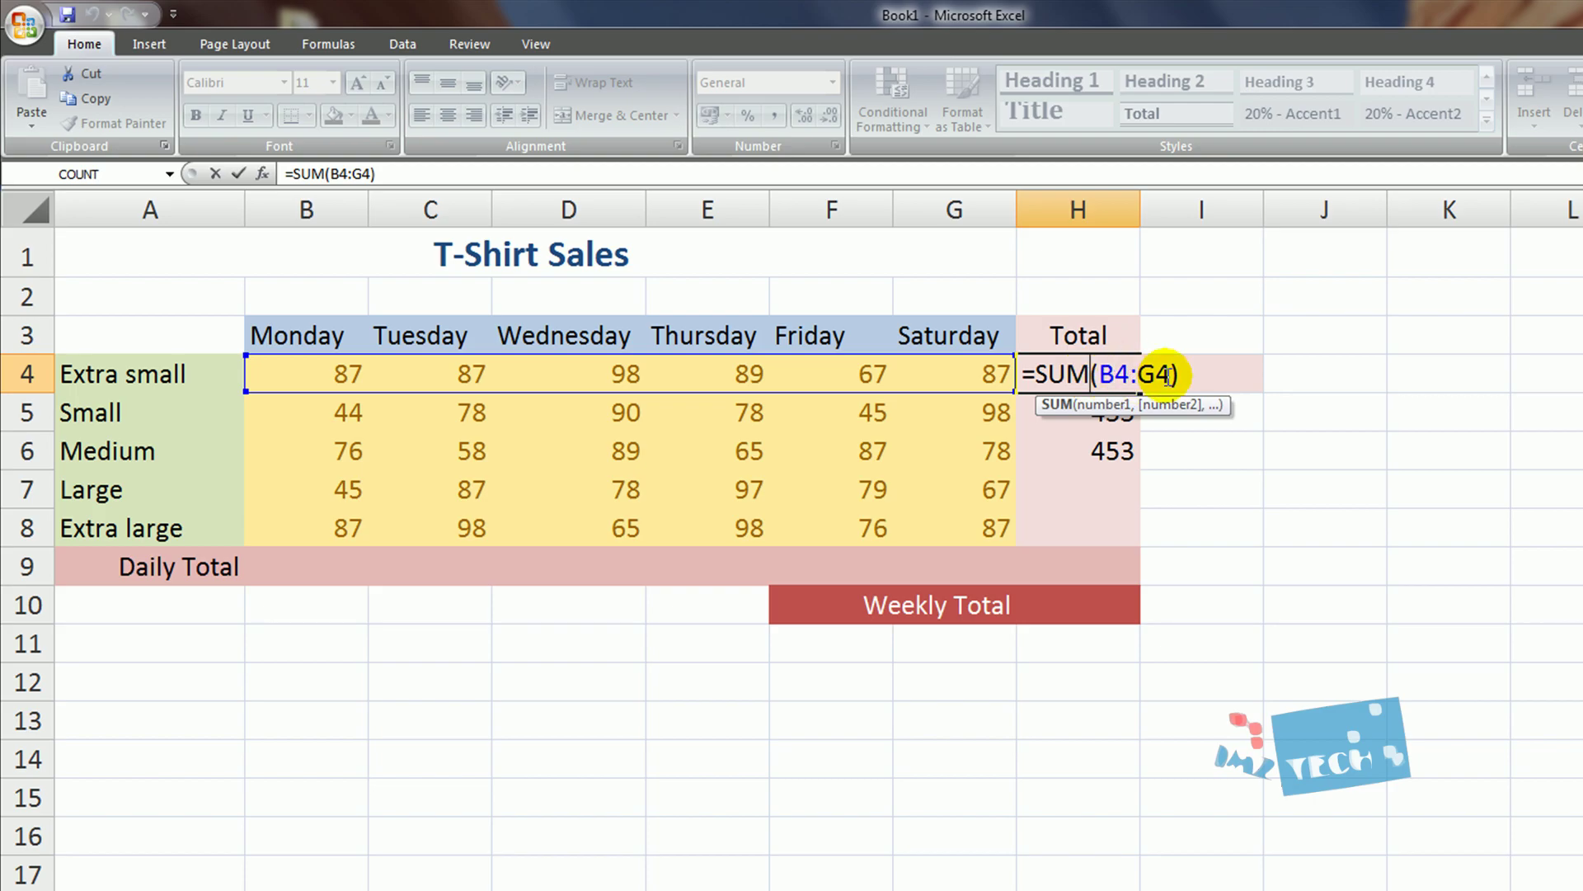
key("Escape")
double_click(1125, 412)
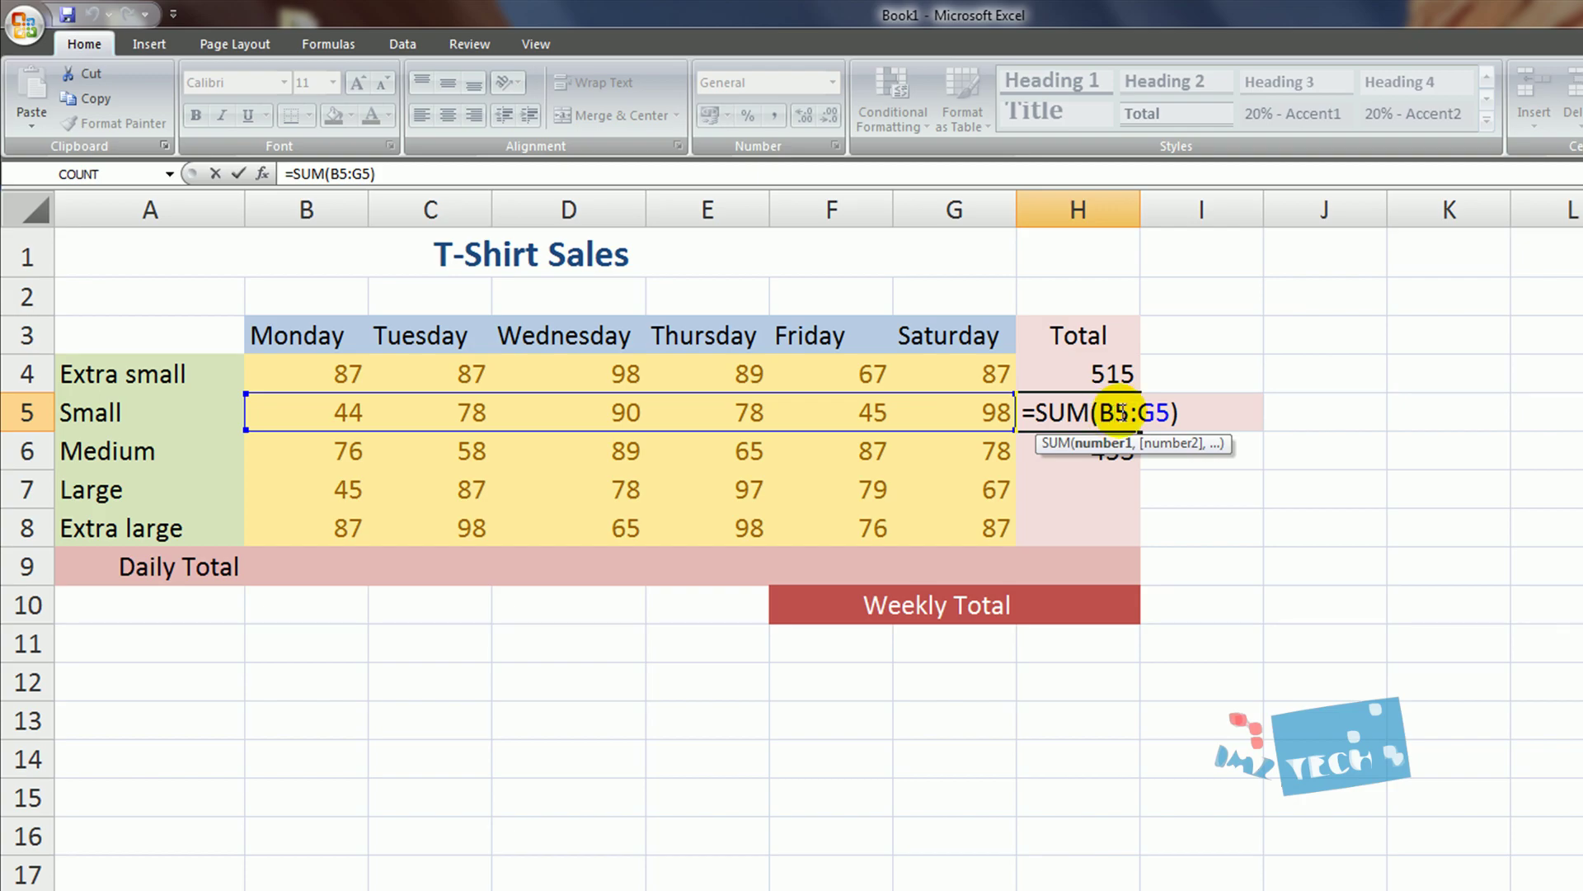
key("Escape")
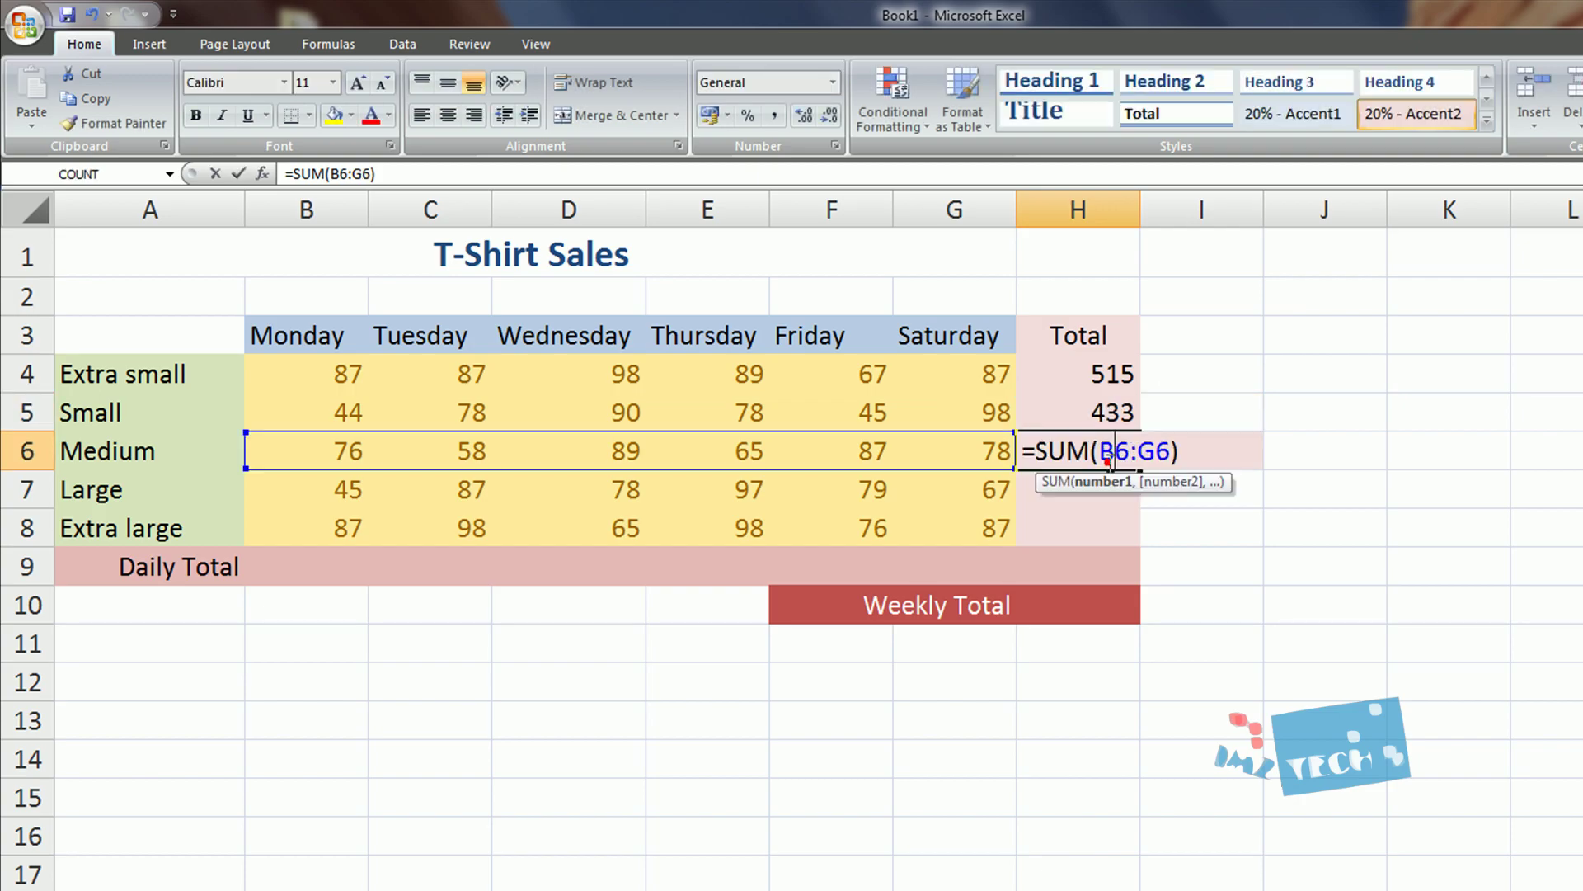
double_click(1113, 452)
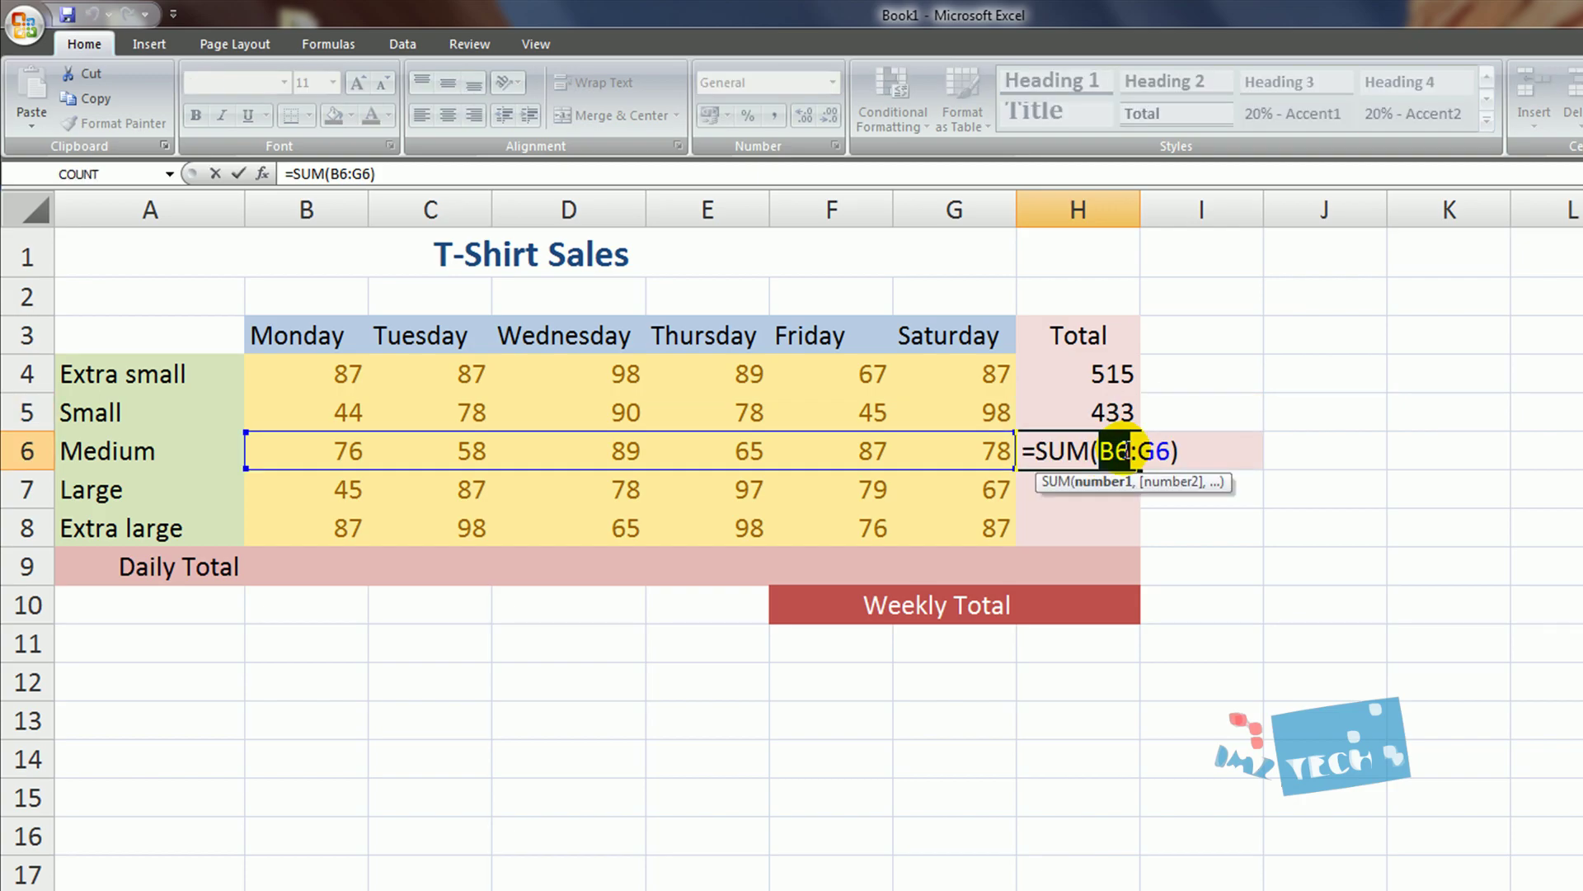
key("ctrl+Return")
- Copy the SUM formulas in H4:H6 down to H8, giving Large 453 and Extra large 511
left_click_drag(1109, 375, 1107, 447)
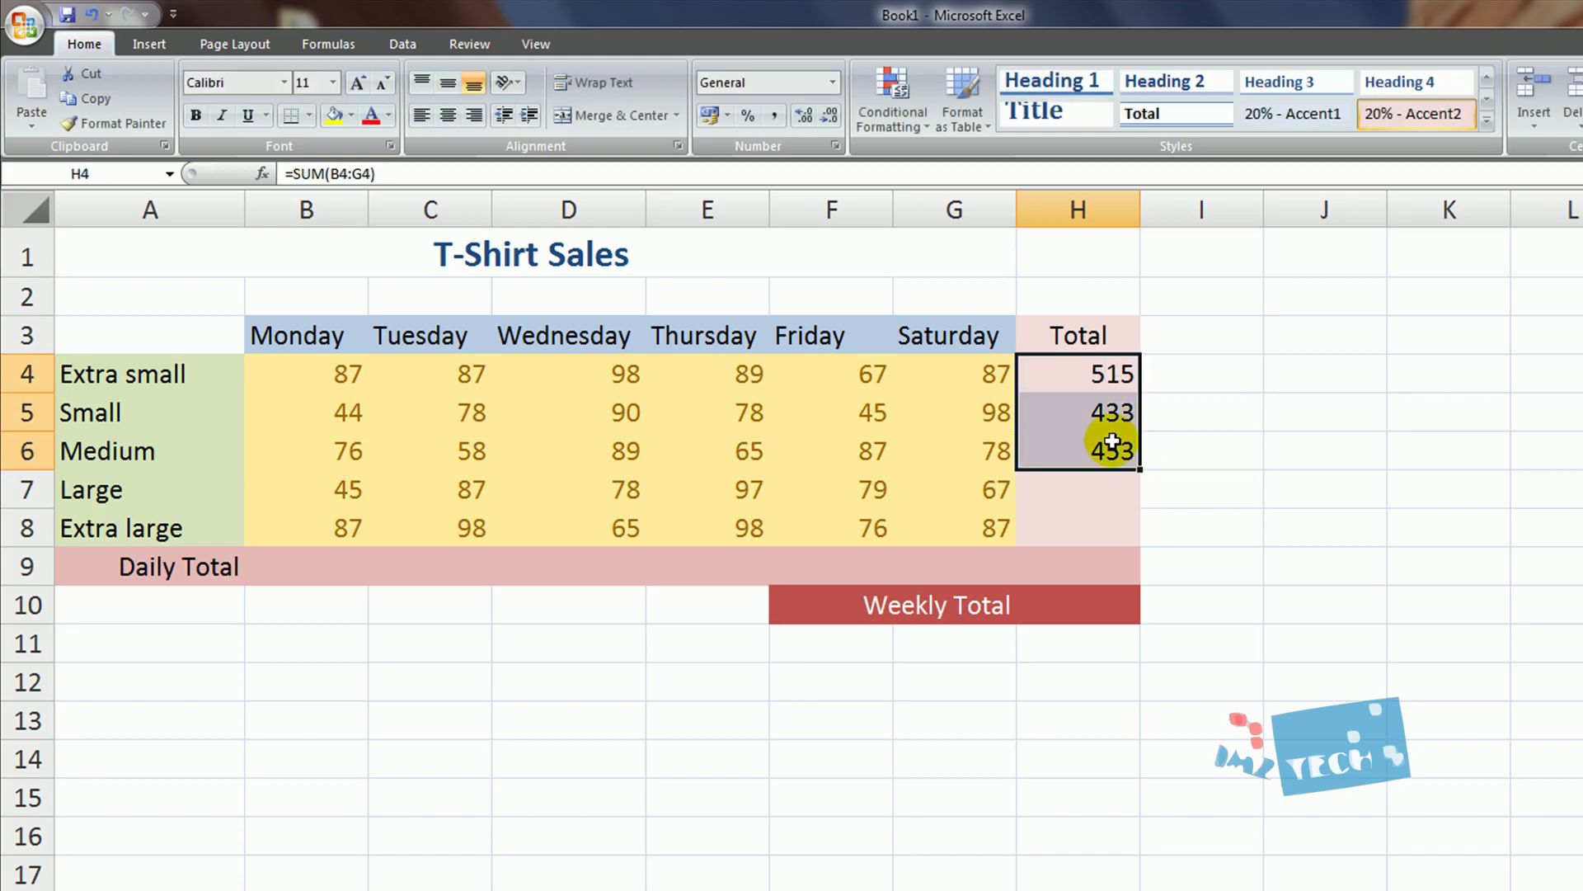
left_click(1138, 490)
left_click(1109, 449)
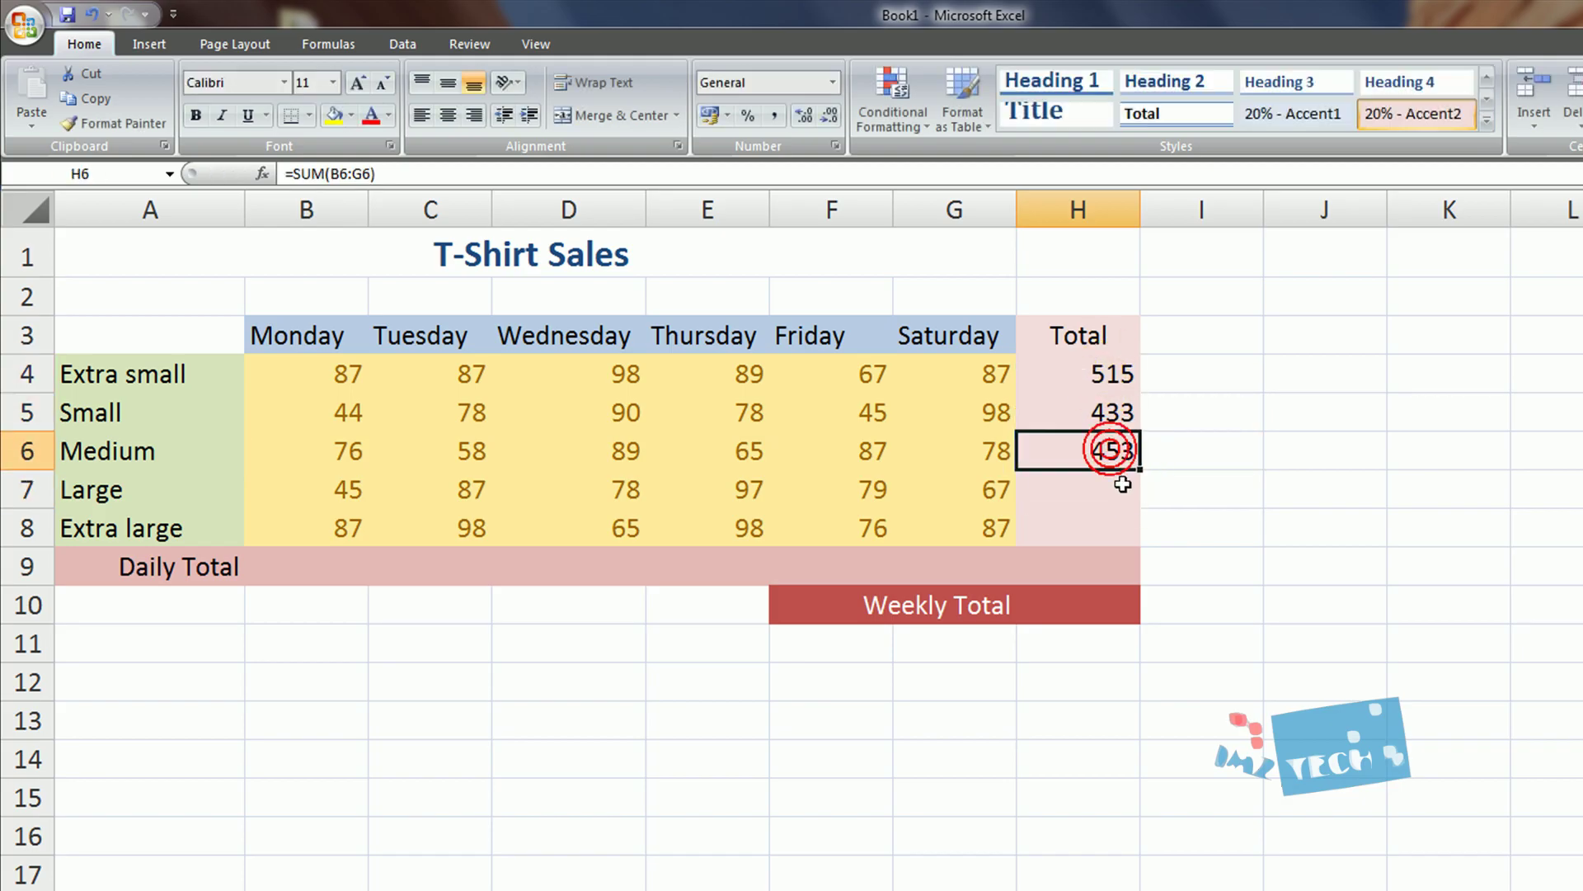
left_click(1109, 413)
left_click(1110, 449, "shift")
left_click(1109, 450)
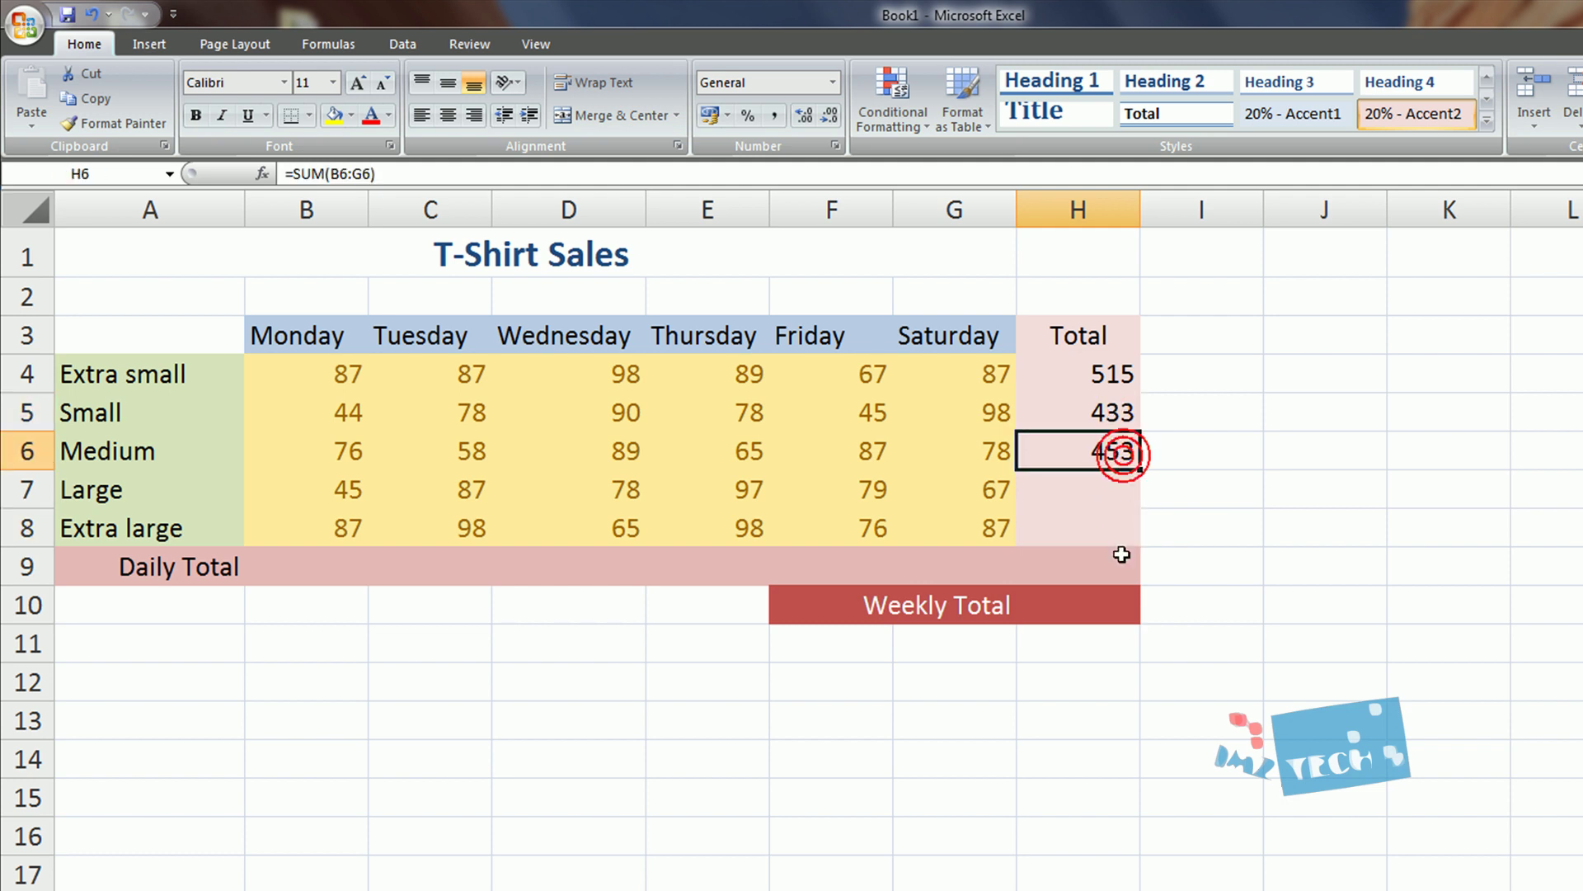
left_click_drag(1097, 381, 1085, 445)
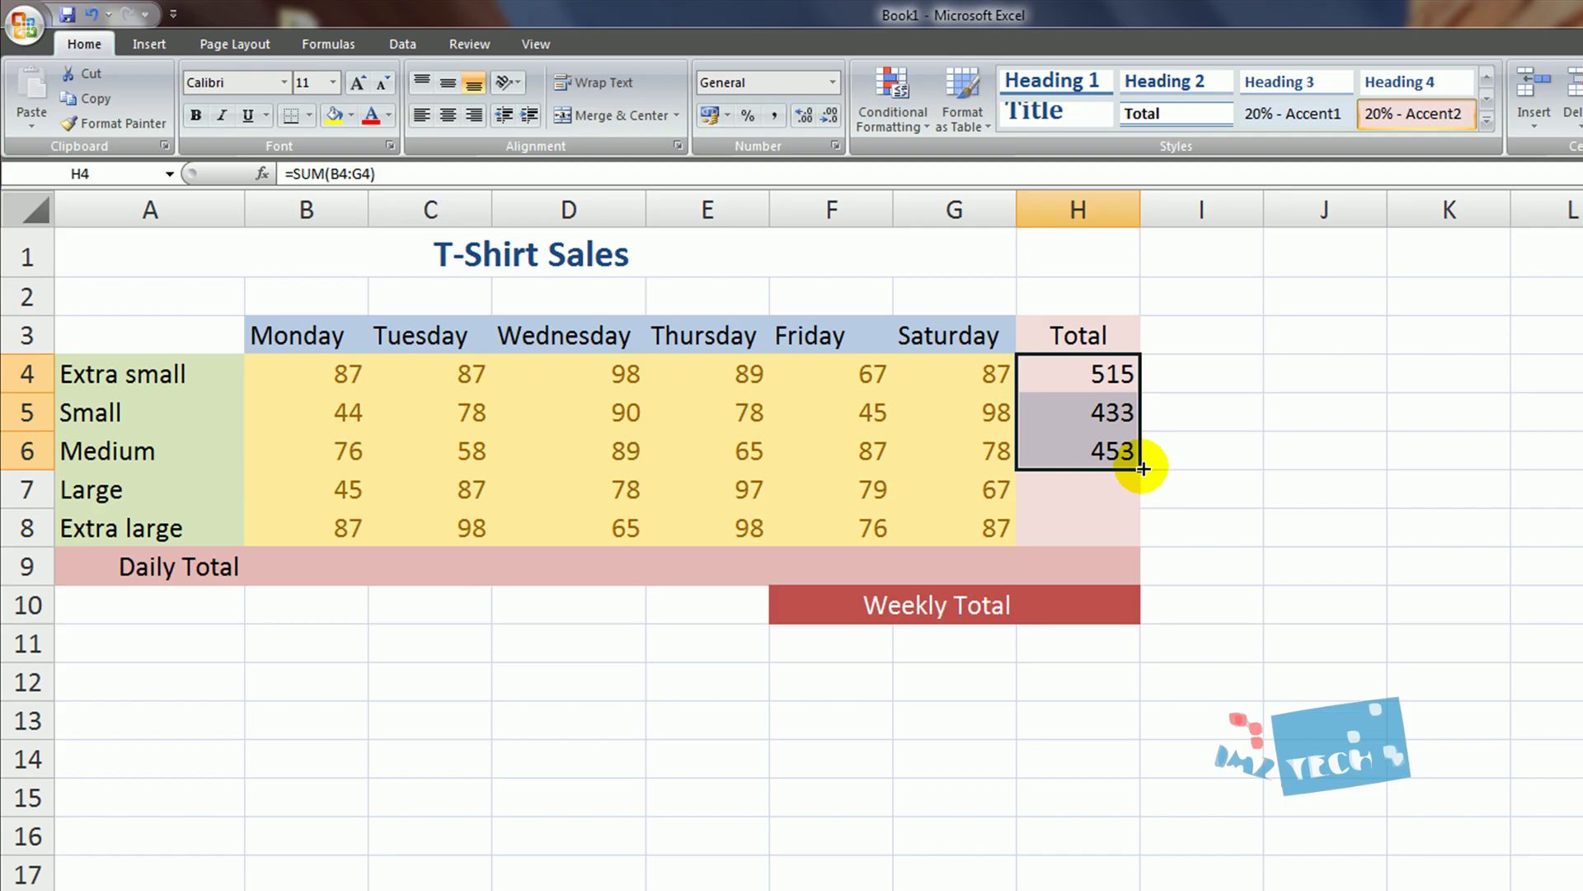
left_click_drag(1143, 468, 1143, 536)
left_click(1249, 574)
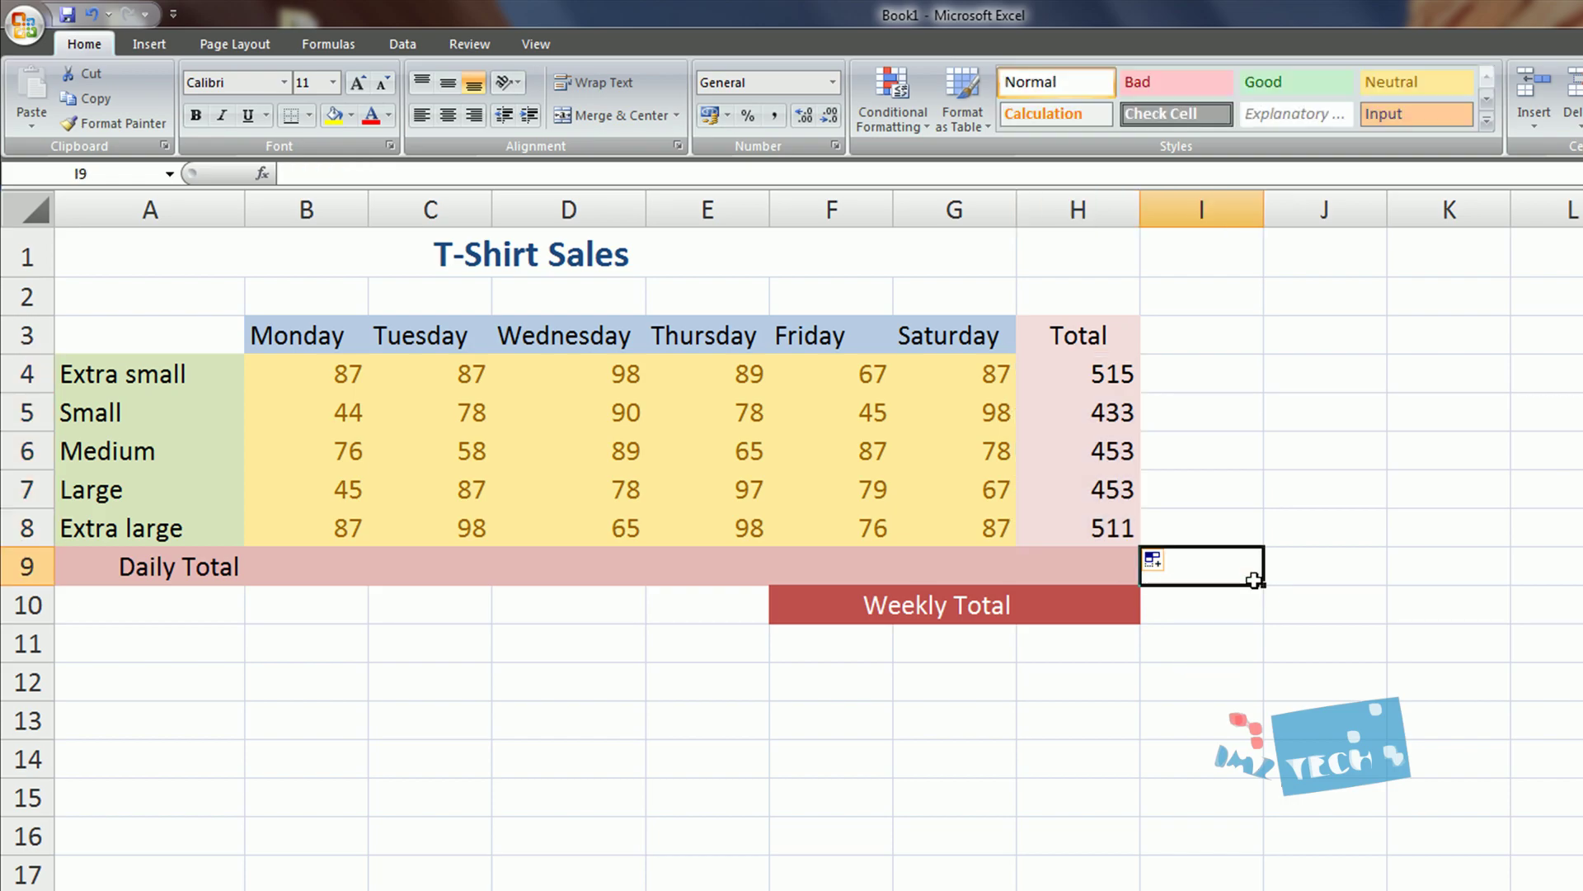
- Check the copied SUM formulas in H7 and H8 without changing them
double_click(1108, 486)
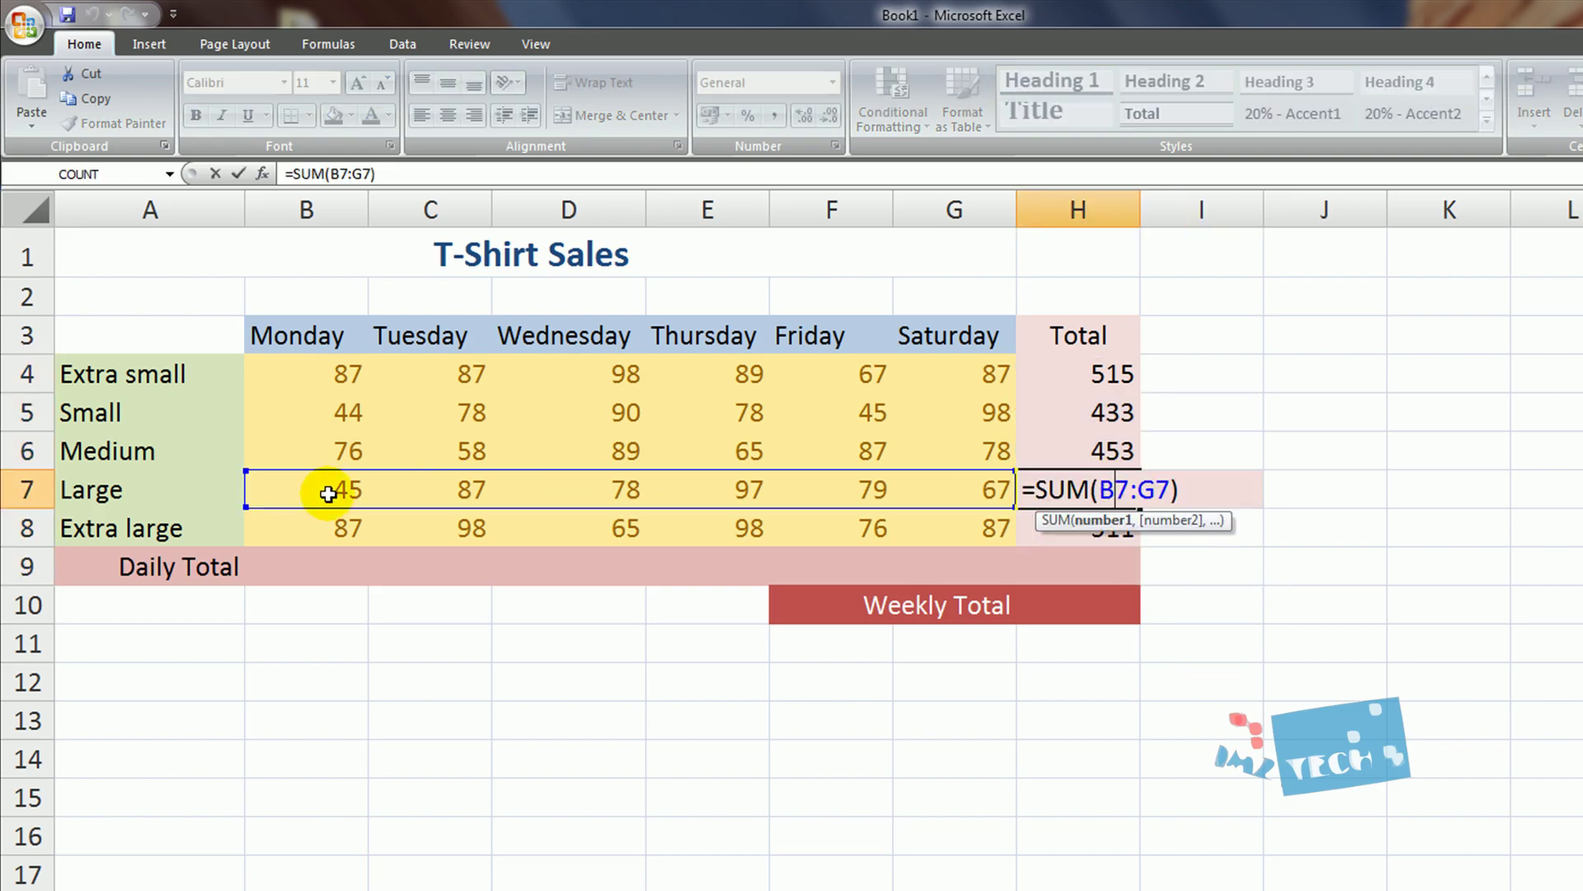
key("Escape")
left_click(1122, 519)
double_click(1126, 528)
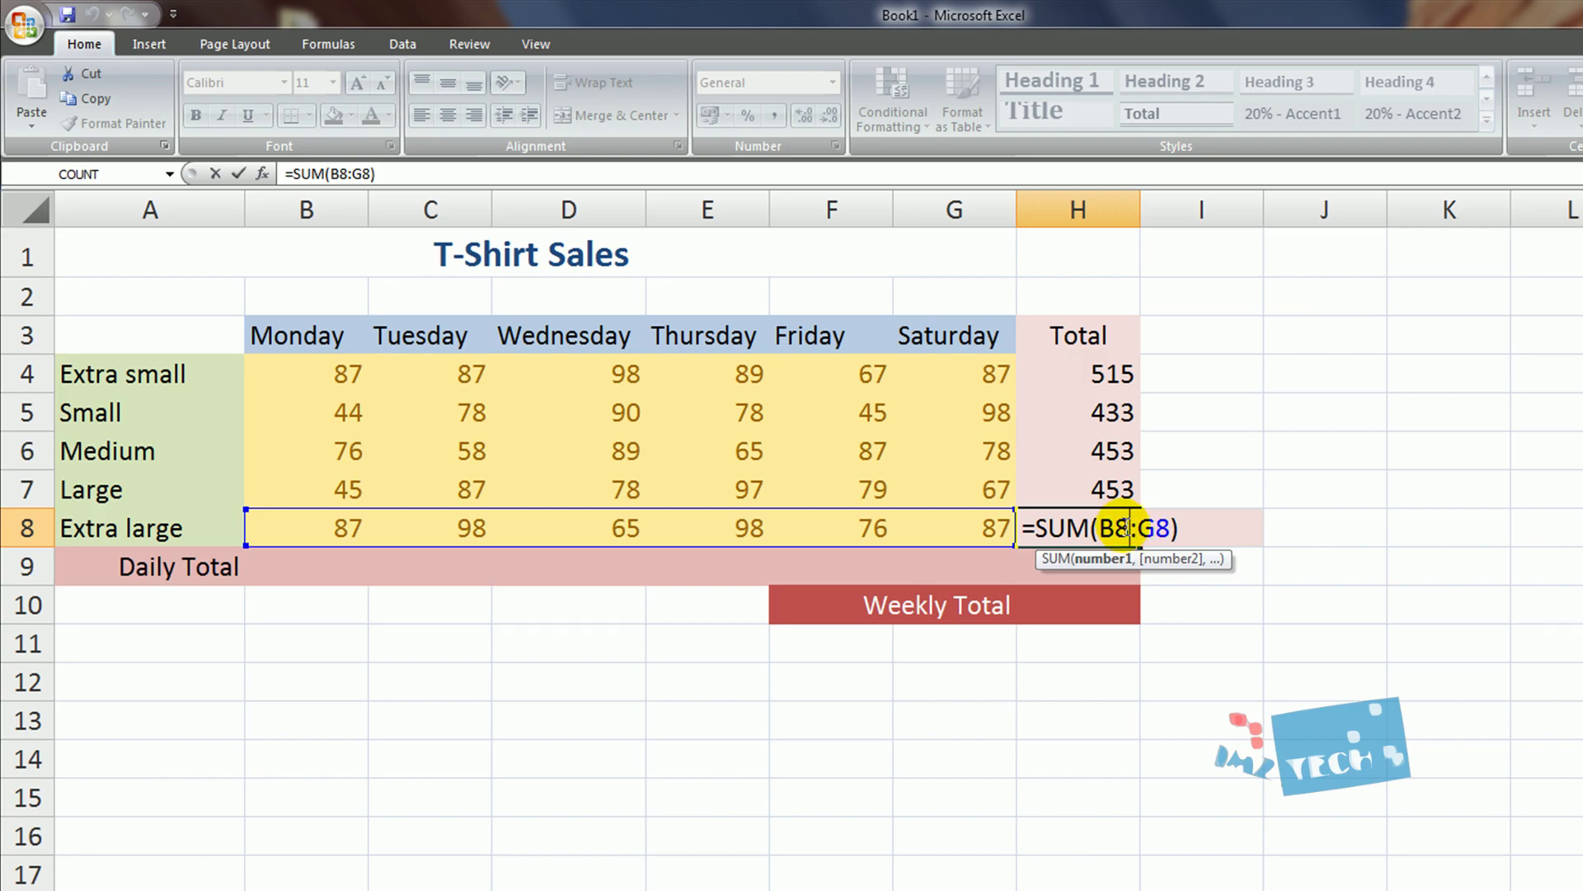
key("Escape")
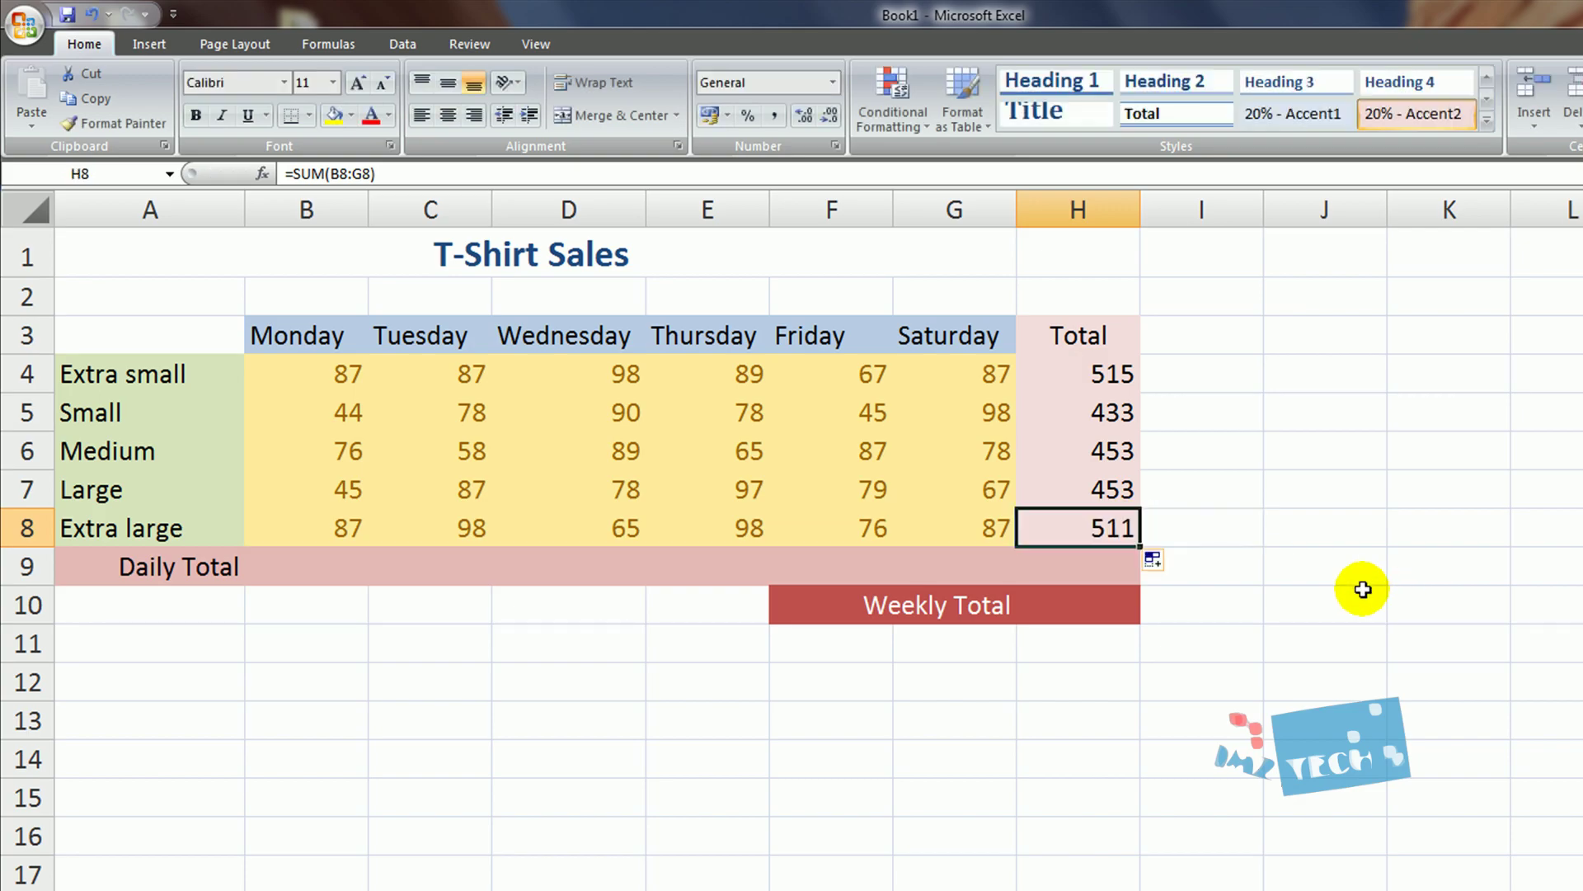
- Enter =sum(B4:B8) in B9 and fill it across to G9 for Saturday
left_click(1360, 589)
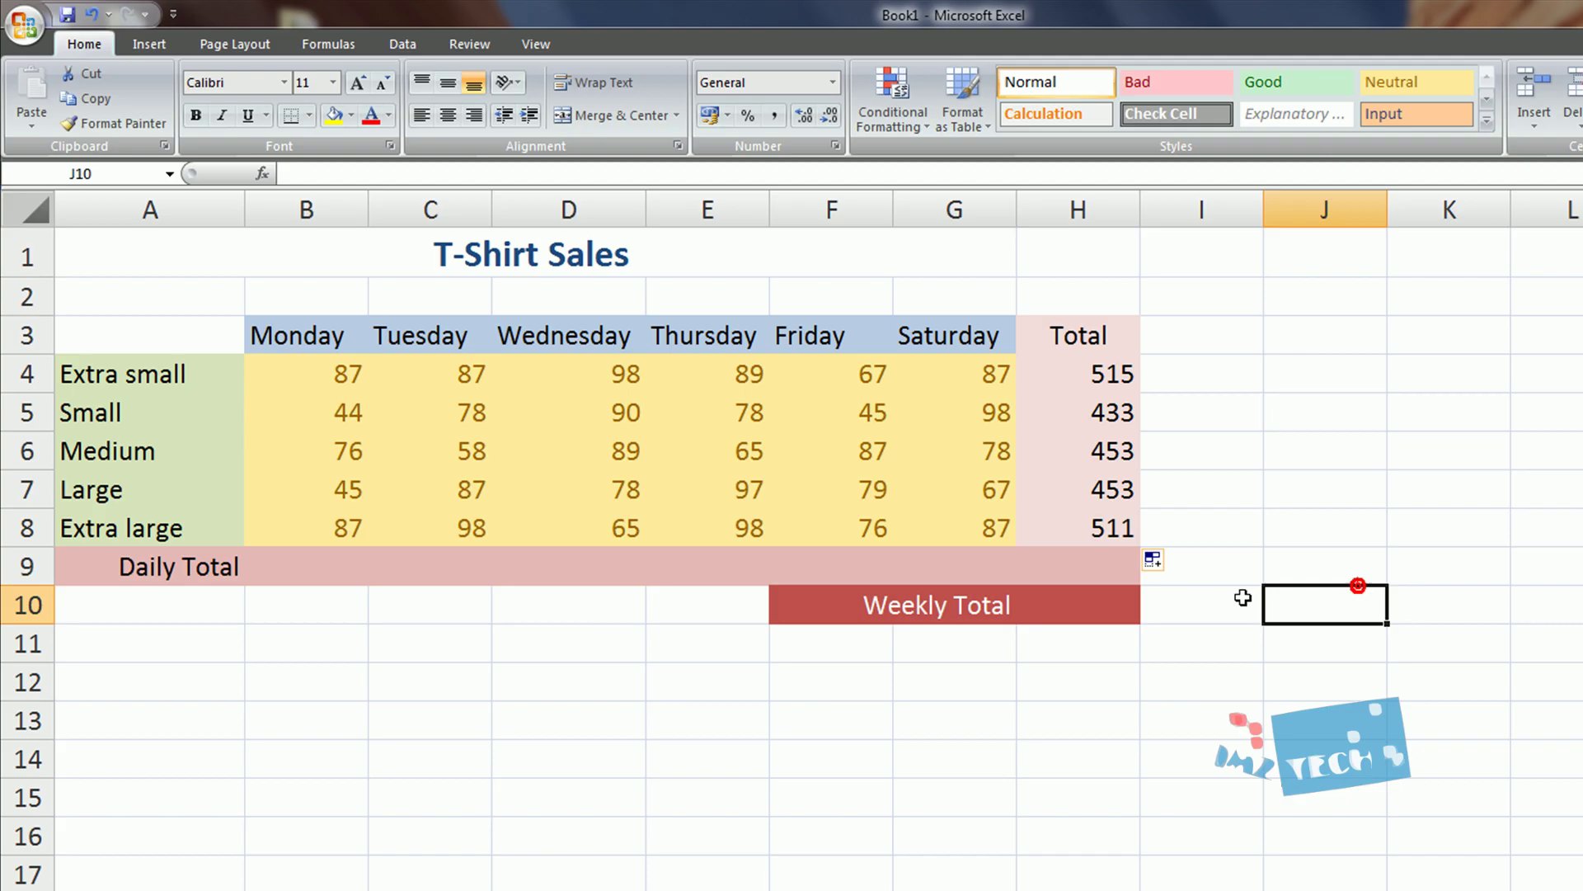
left_click(346, 583)
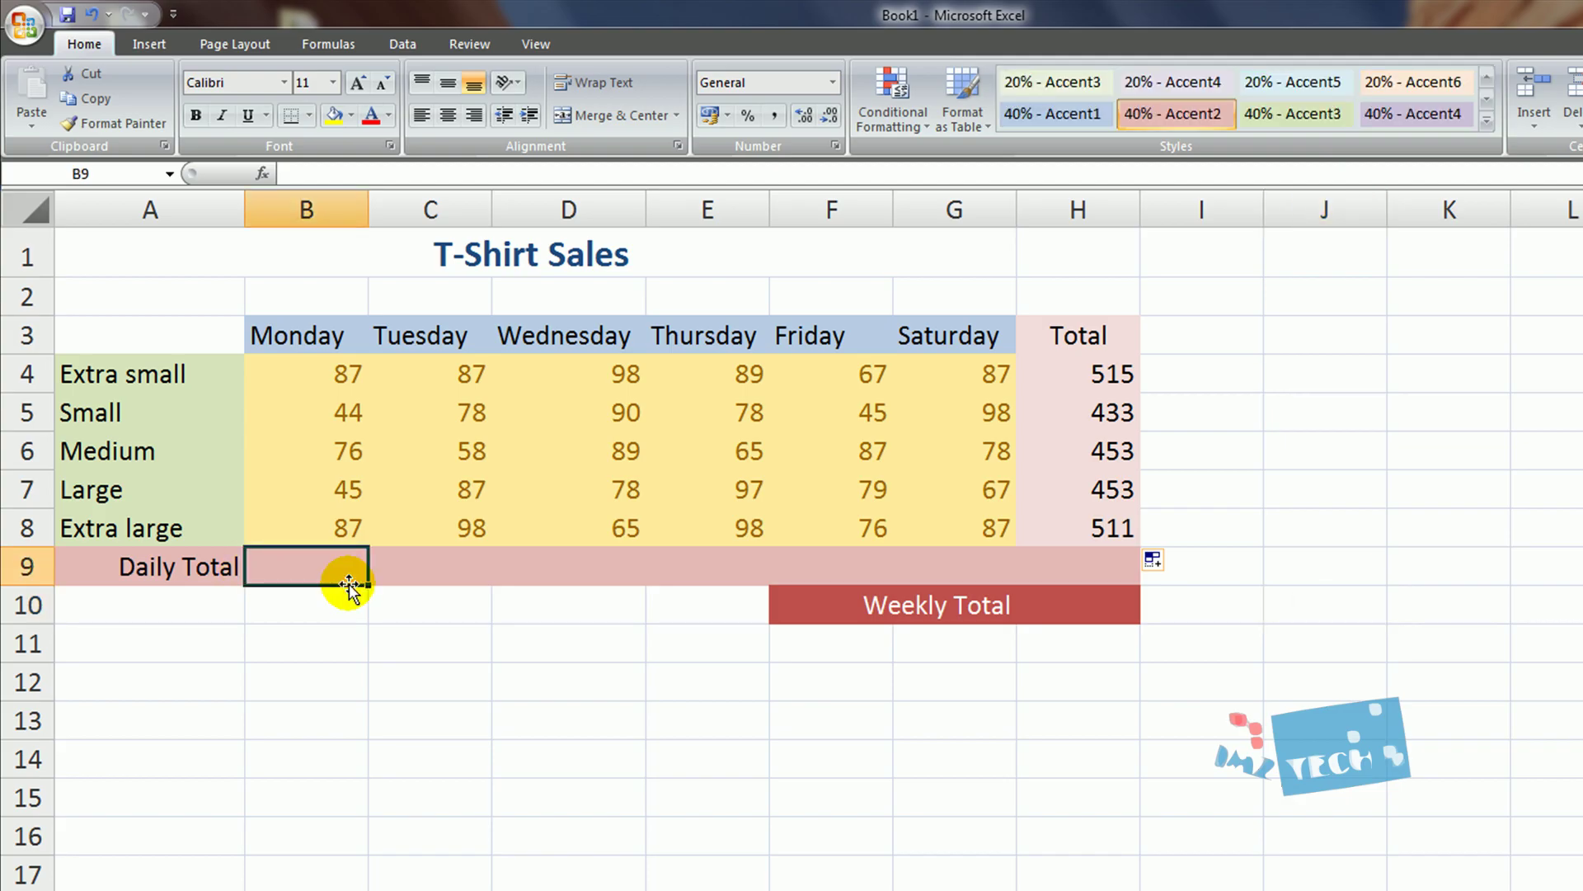
type("=")
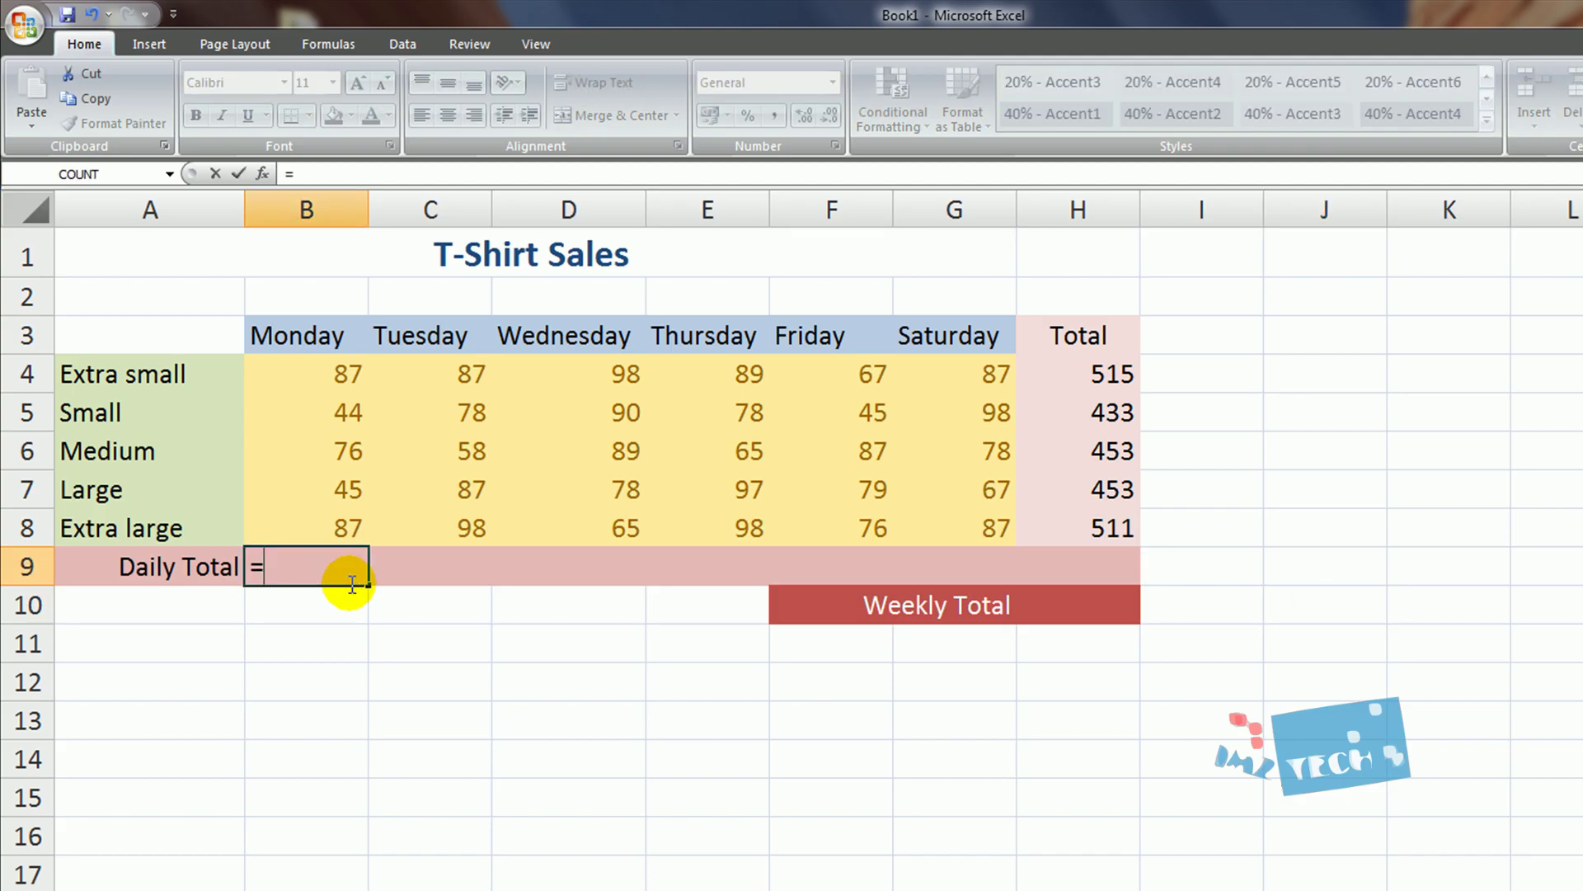
type("sum(")
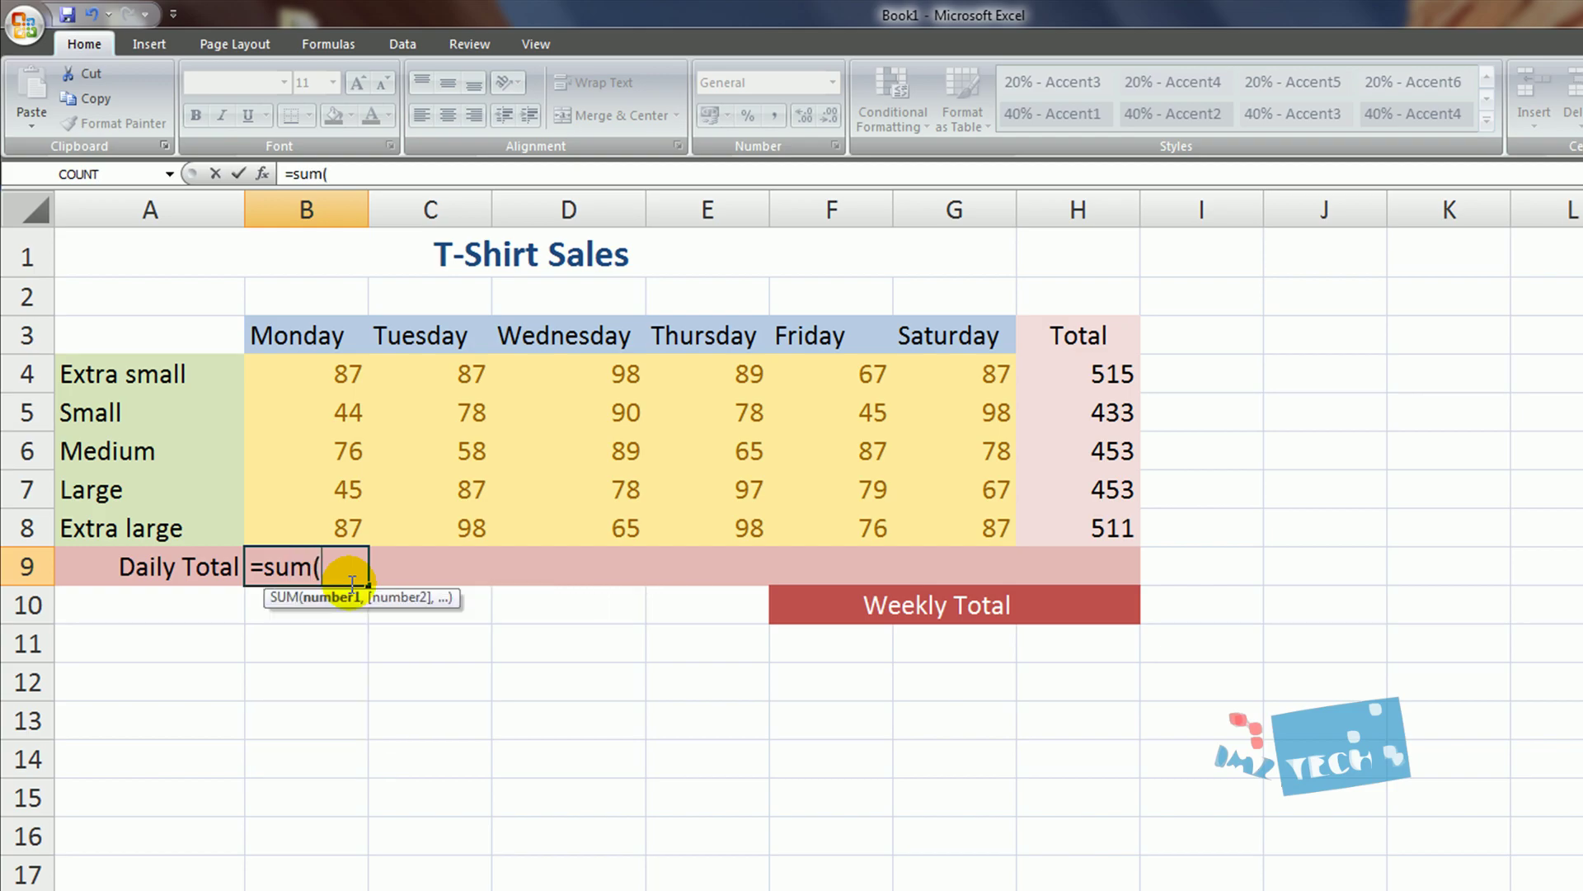
left_click_drag(307, 370, 311, 528)
type(")")
key("Return")
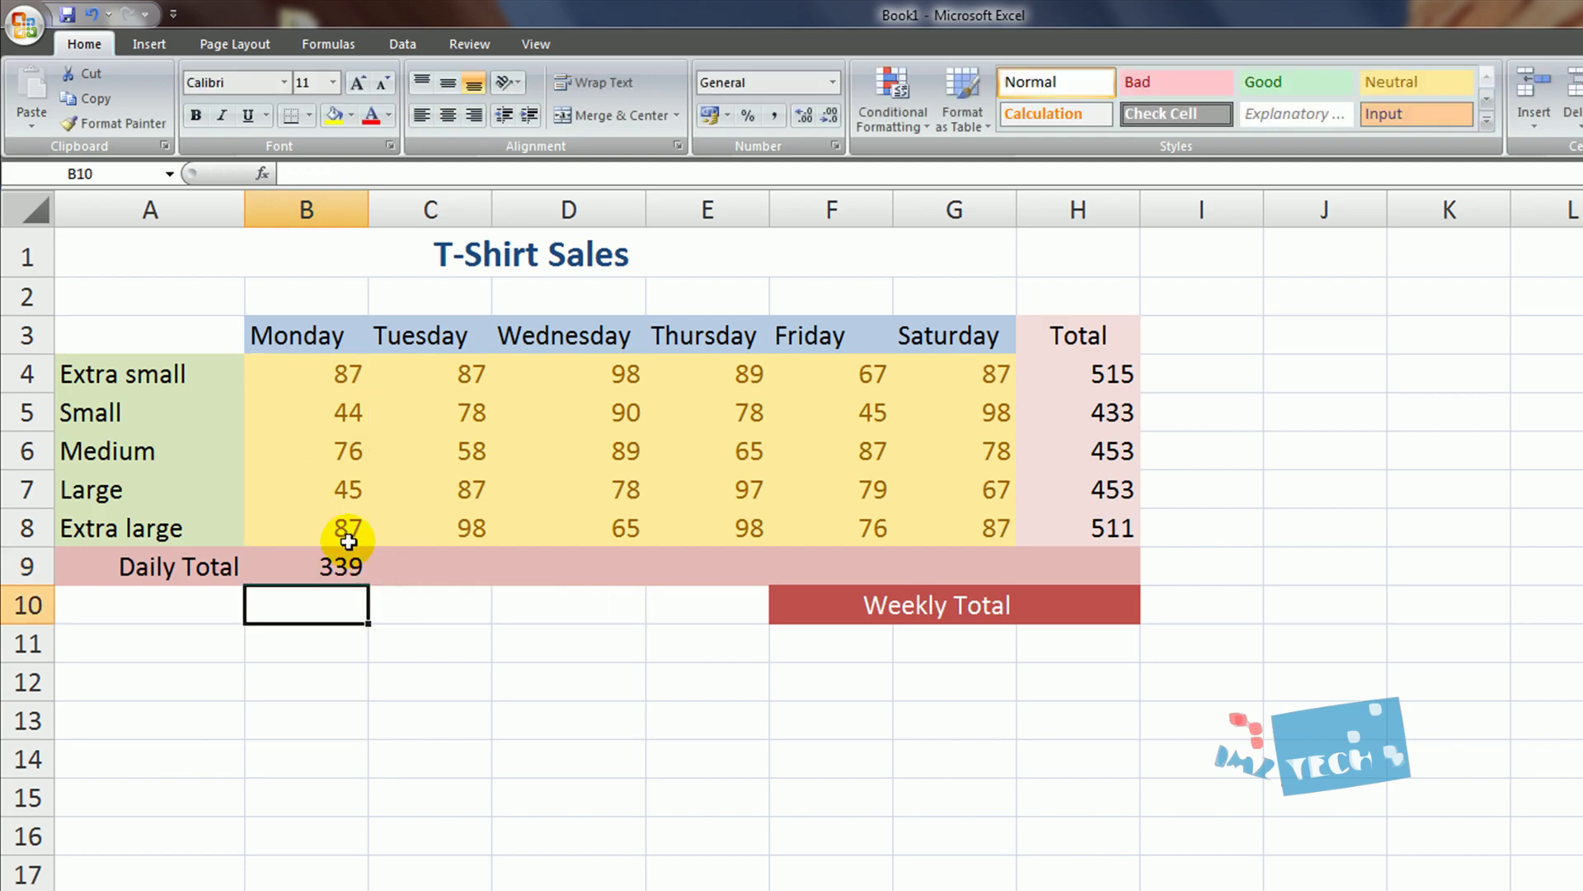
left_click(330, 566)
left_click_drag(368, 584, 982, 561)
left_click(424, 717)
- Verify the Tuesday, Wednesday and Thursday daily totals (408, 420, 427)
double_click(453, 551)
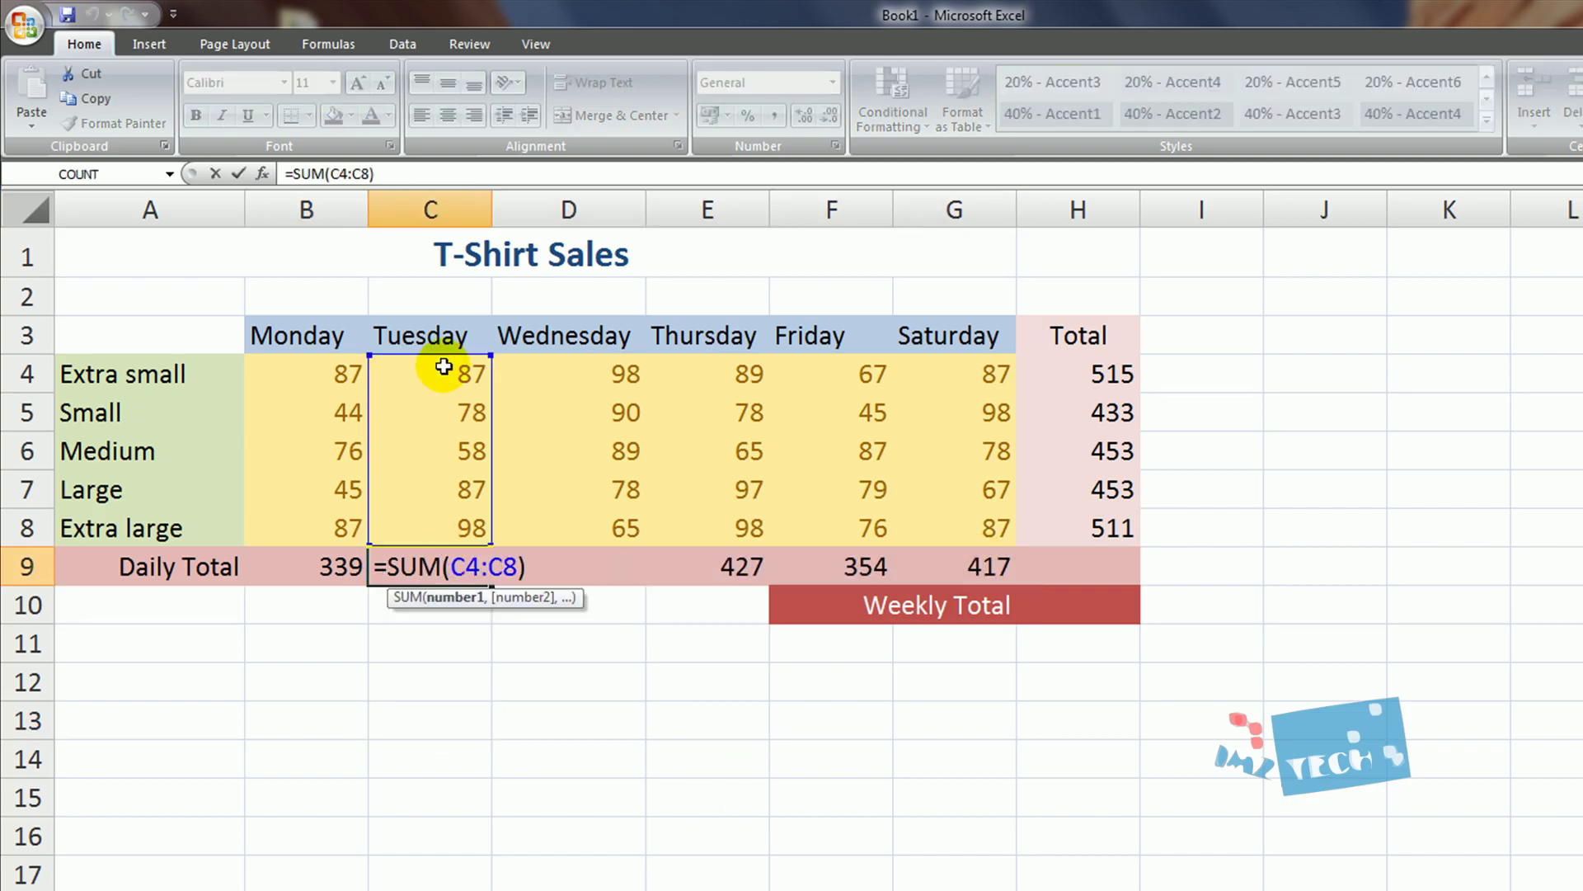
key("Escape")
left_click(579, 550)
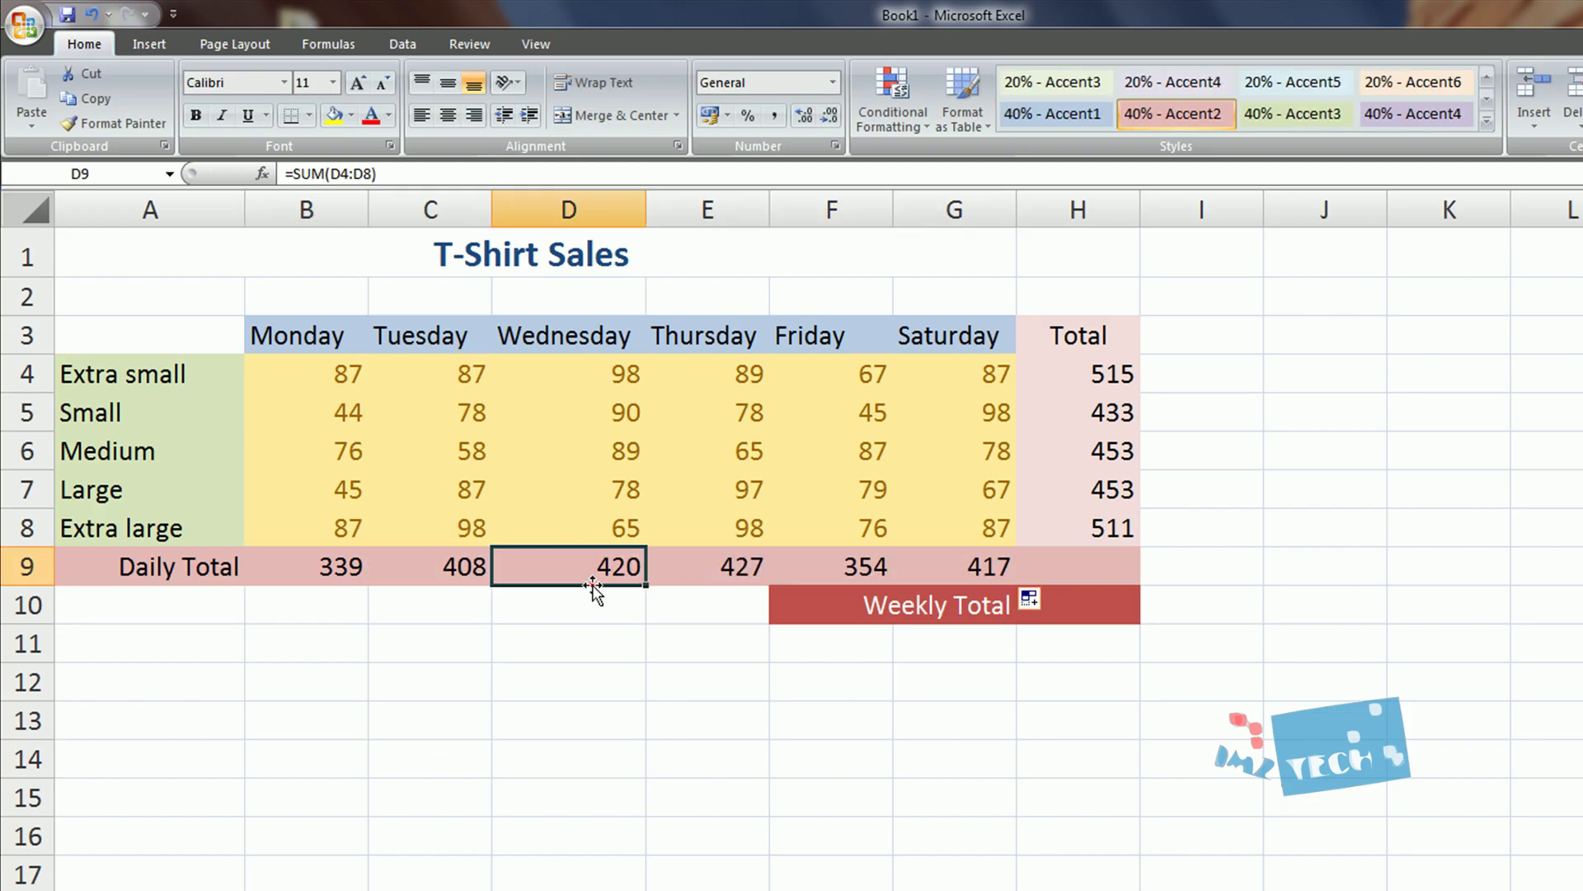
double_click(594, 570)
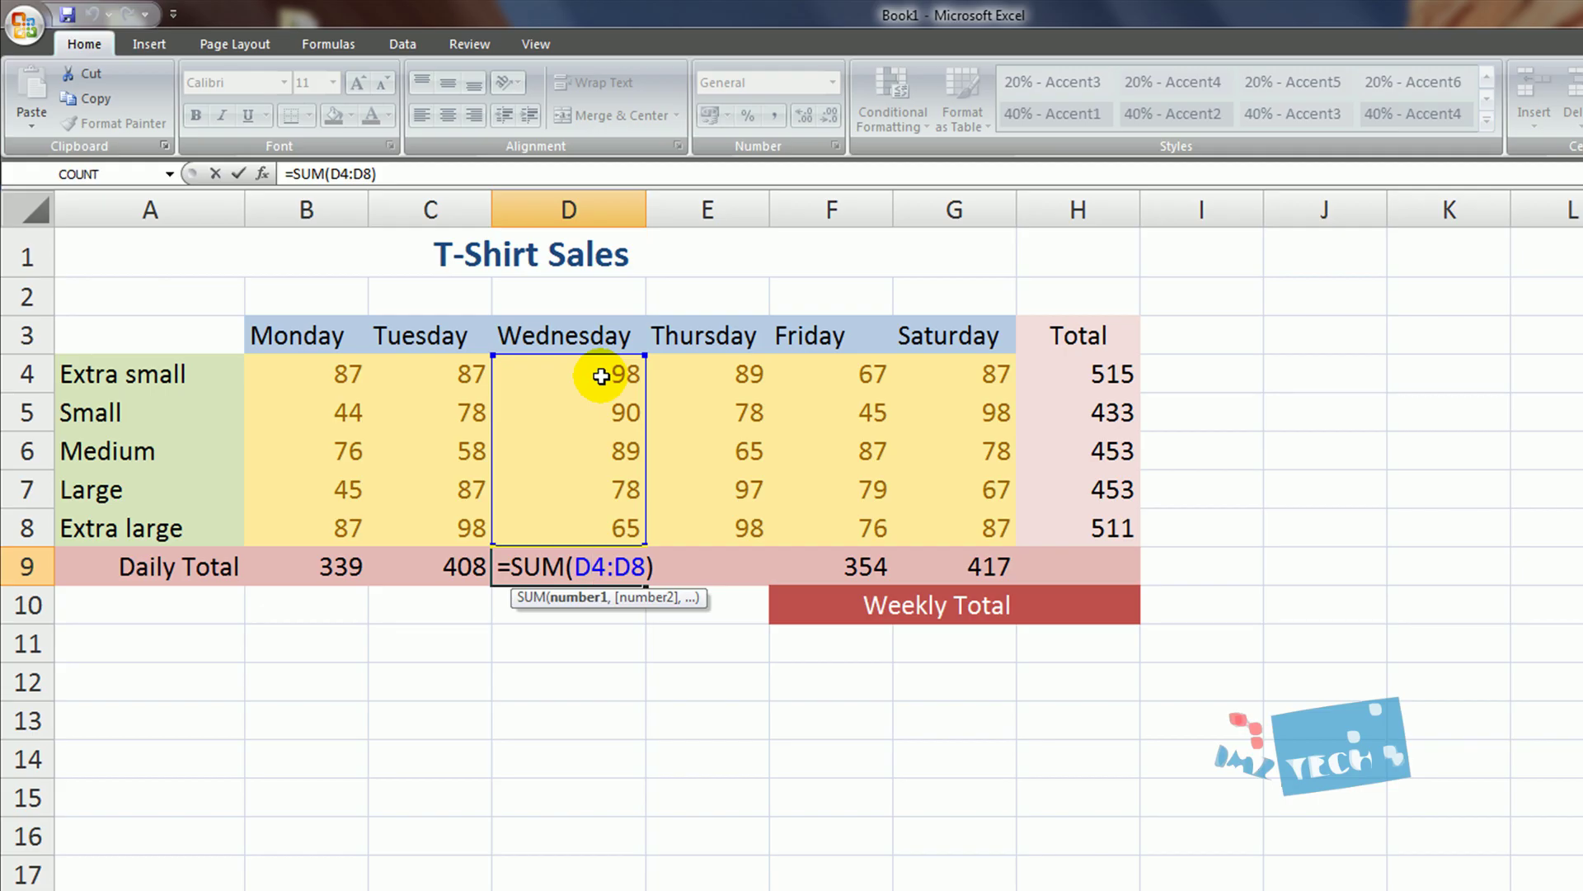
key("Return")
left_click(685, 564)
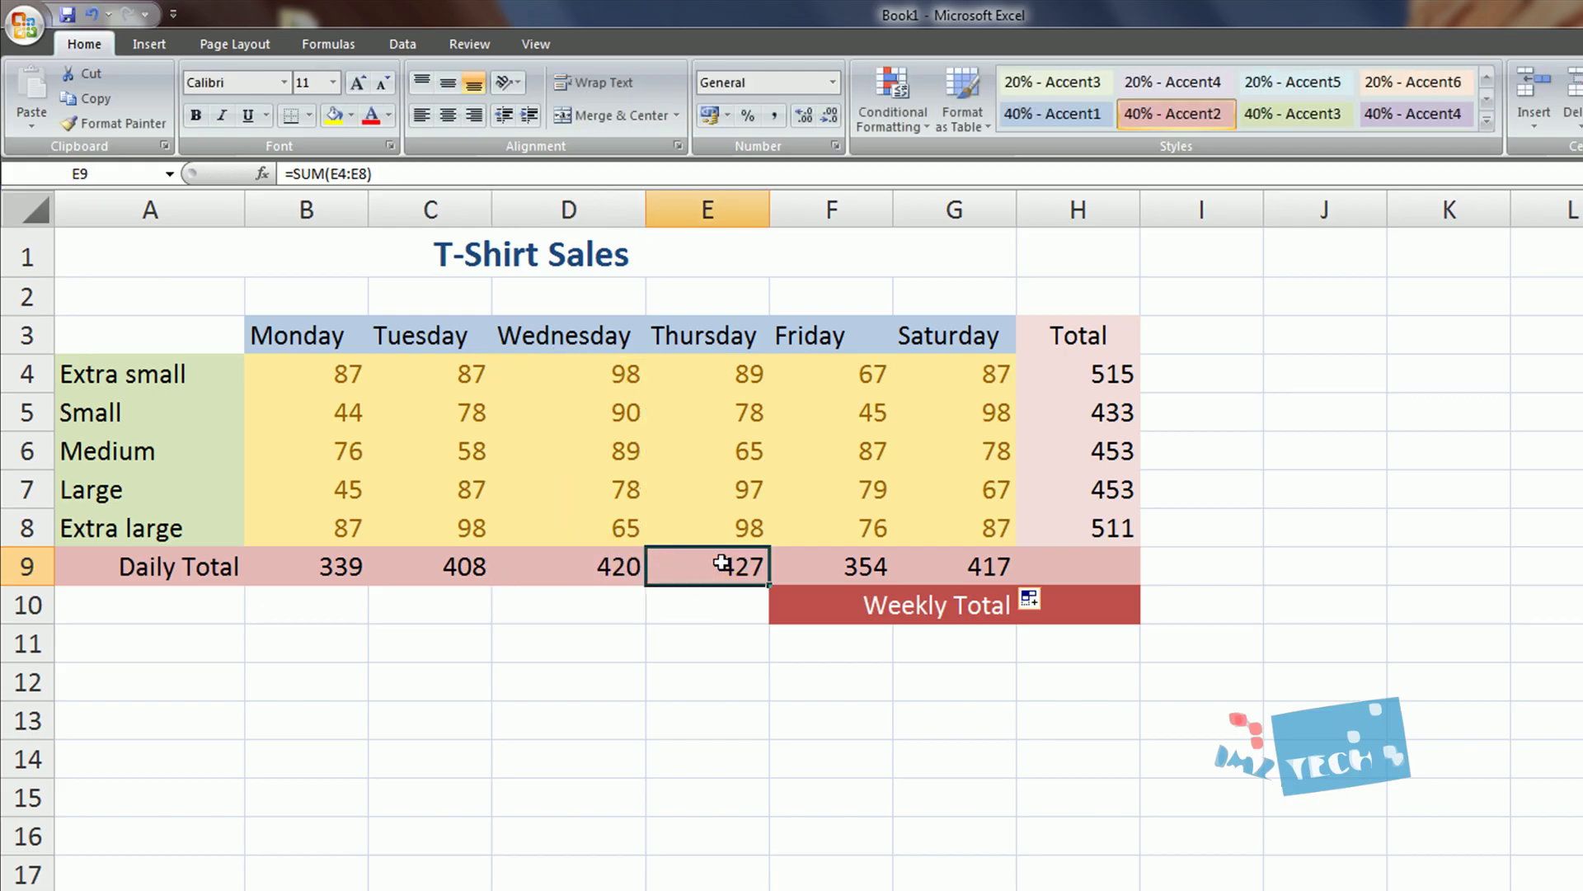
double_click(719, 564)
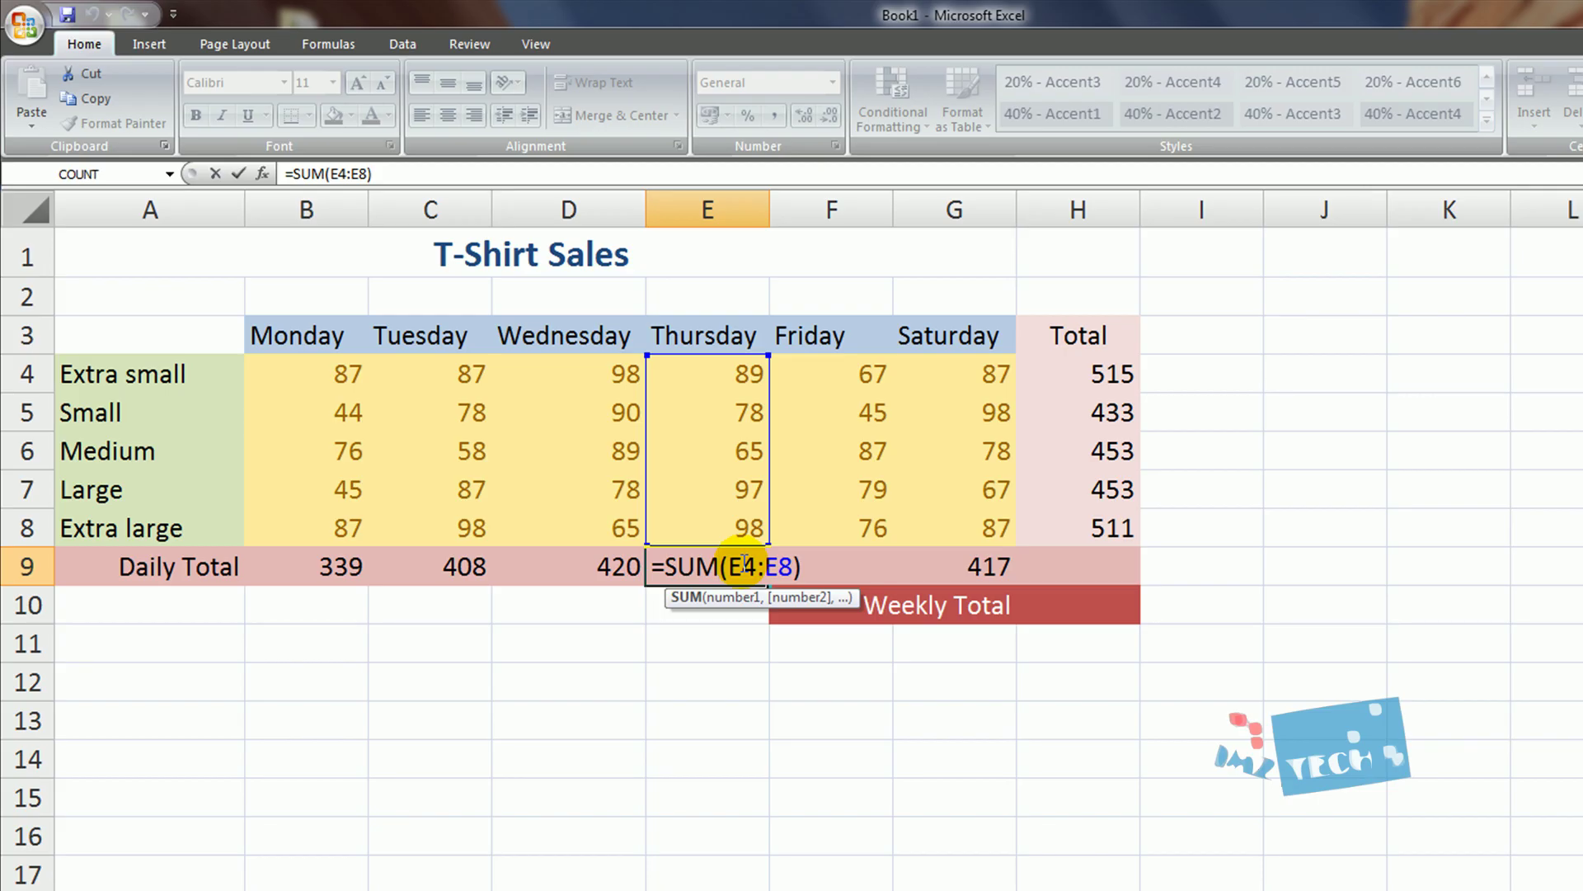
key("Return")
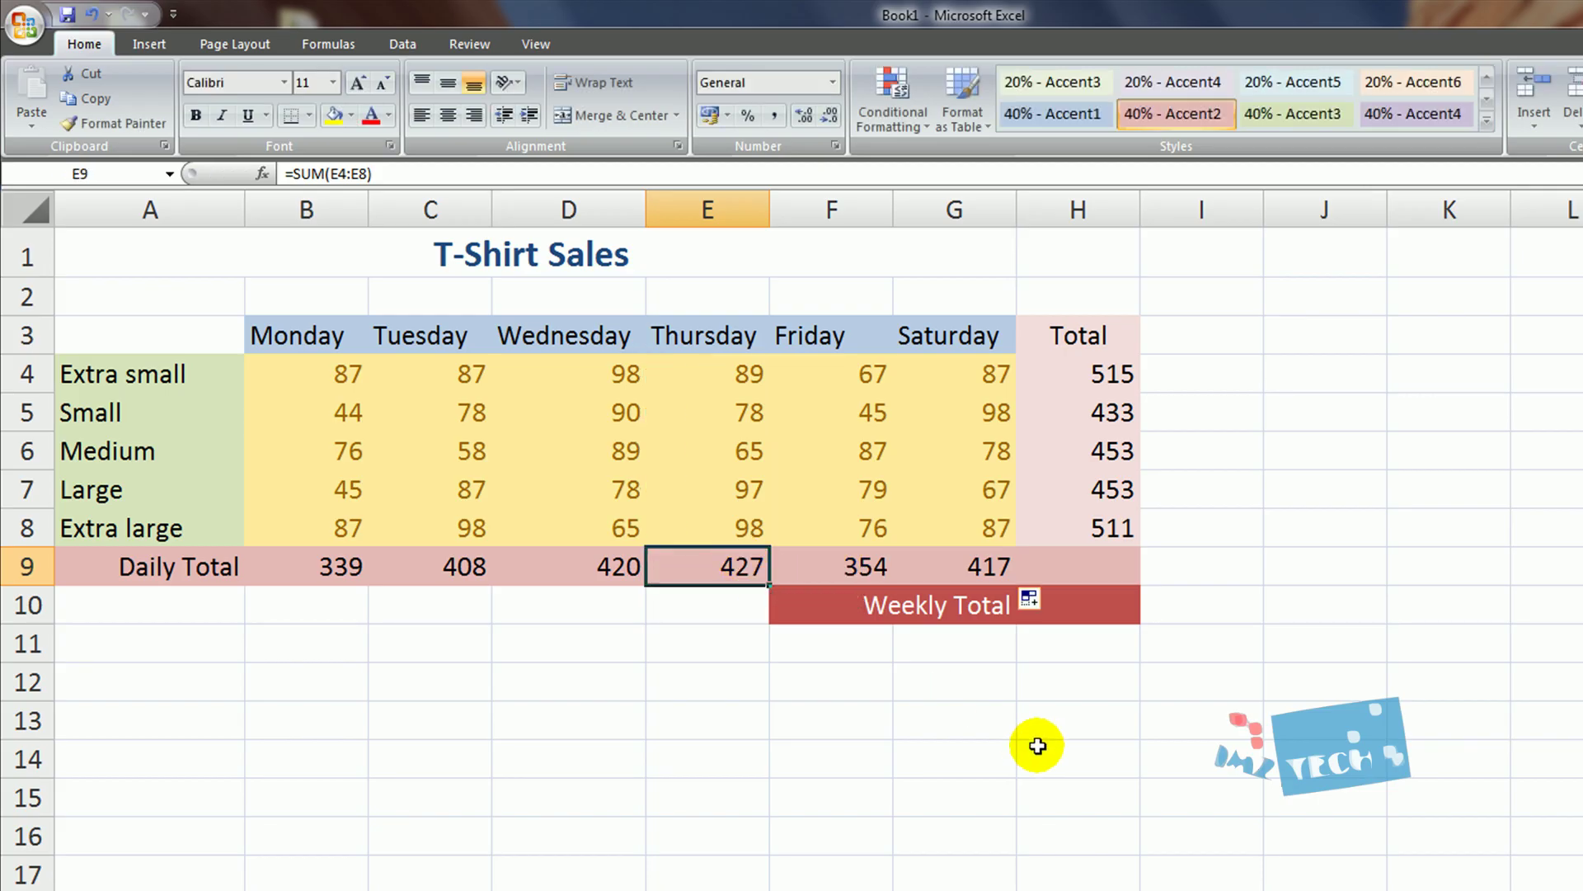
- AutoSum the row totals H4:H8 into H10, giving a Weekly Total of 2365
left_click(1097, 612)
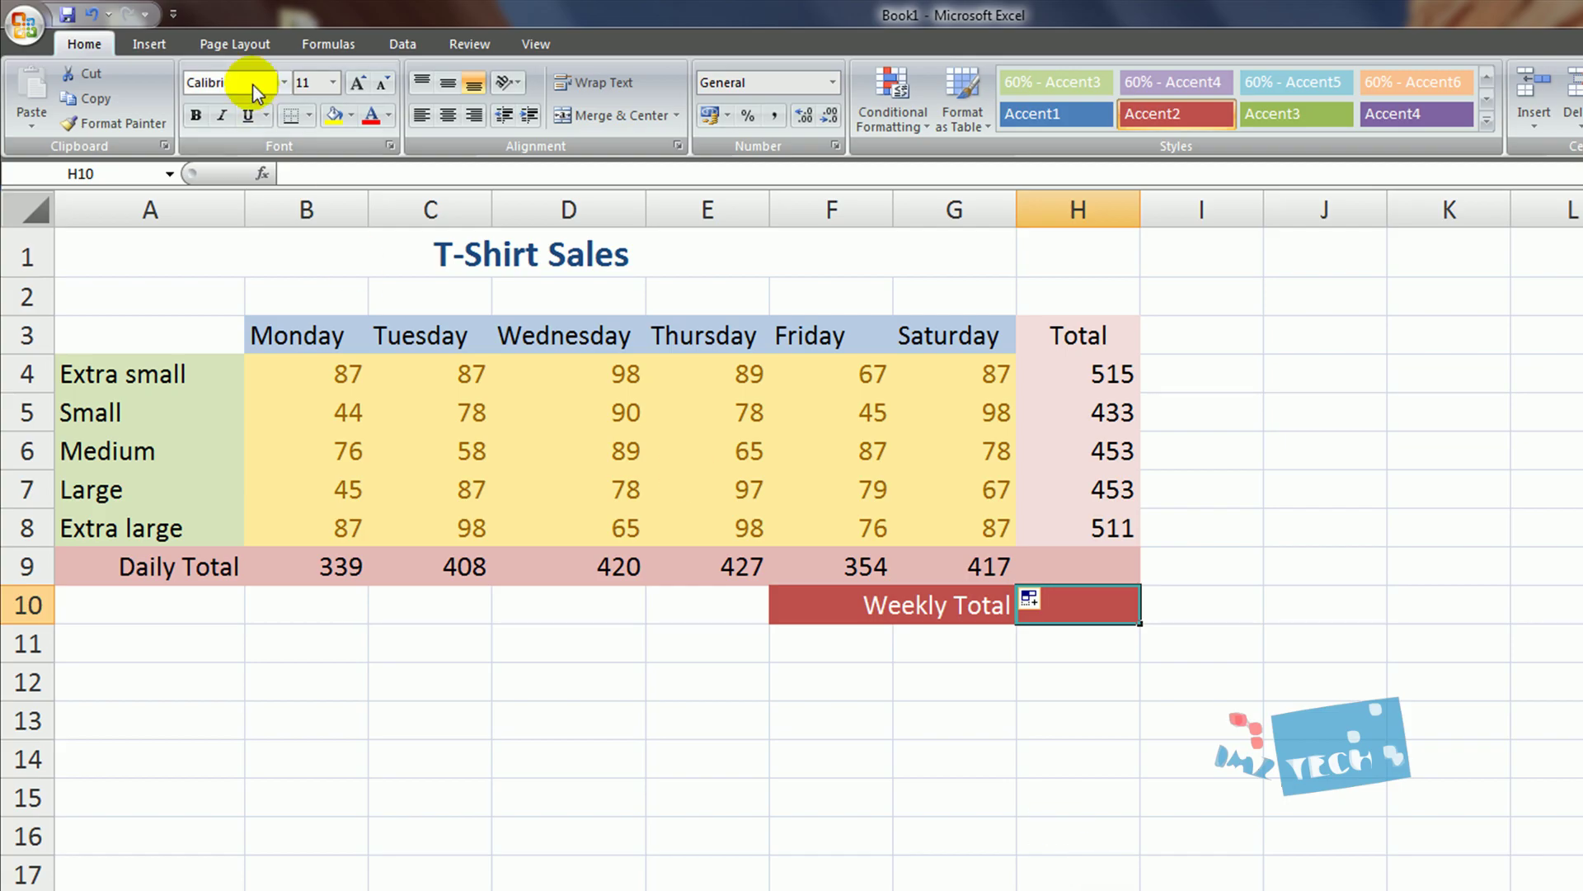
left_click(333, 47)
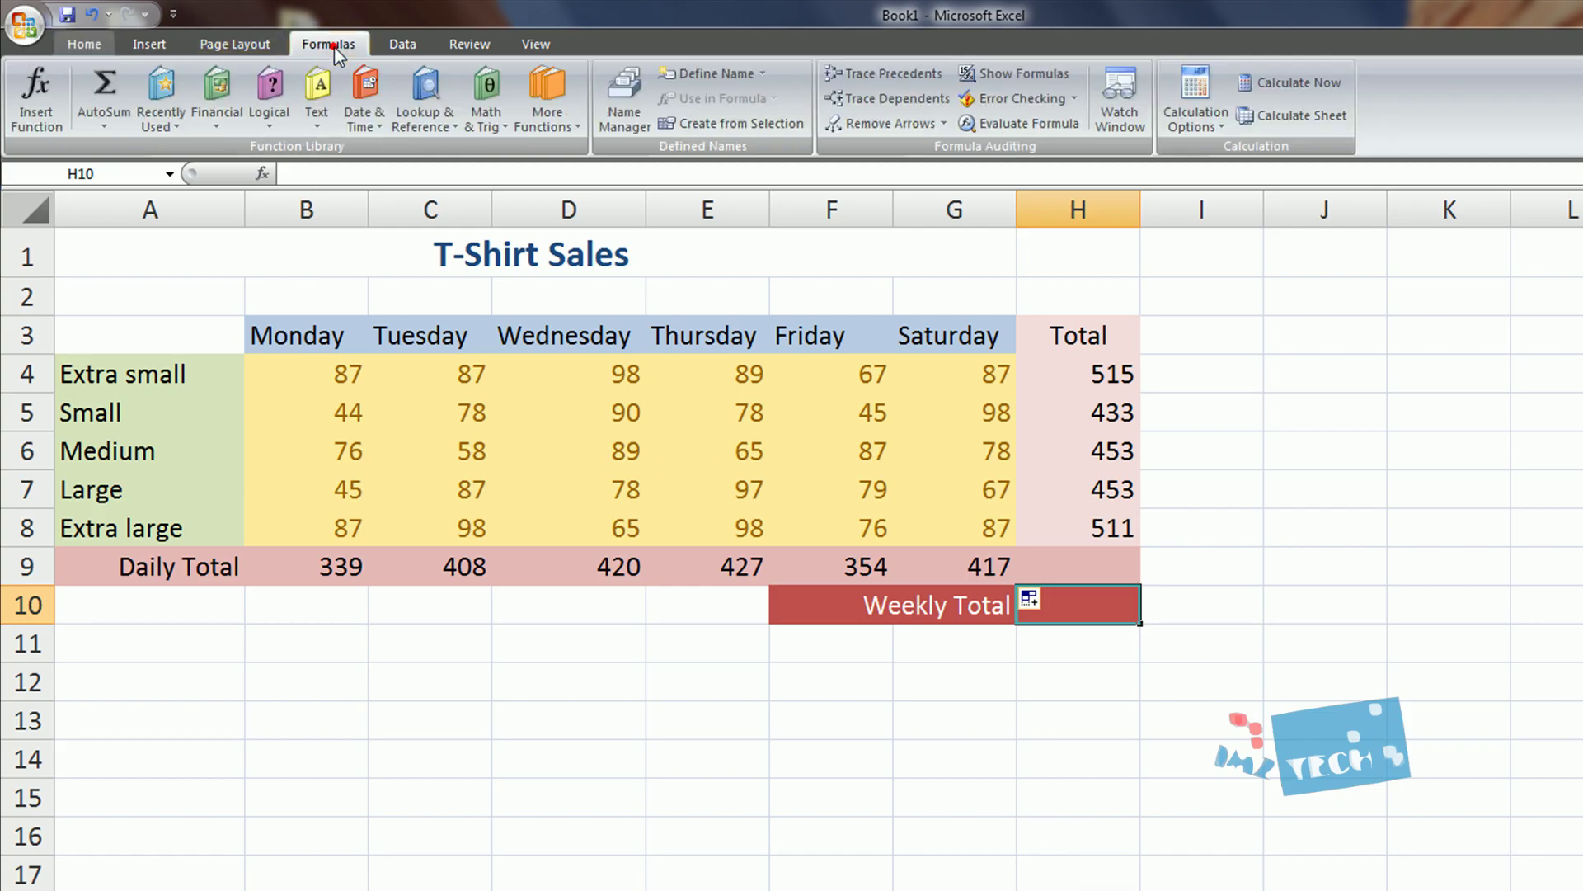
left_click(106, 82)
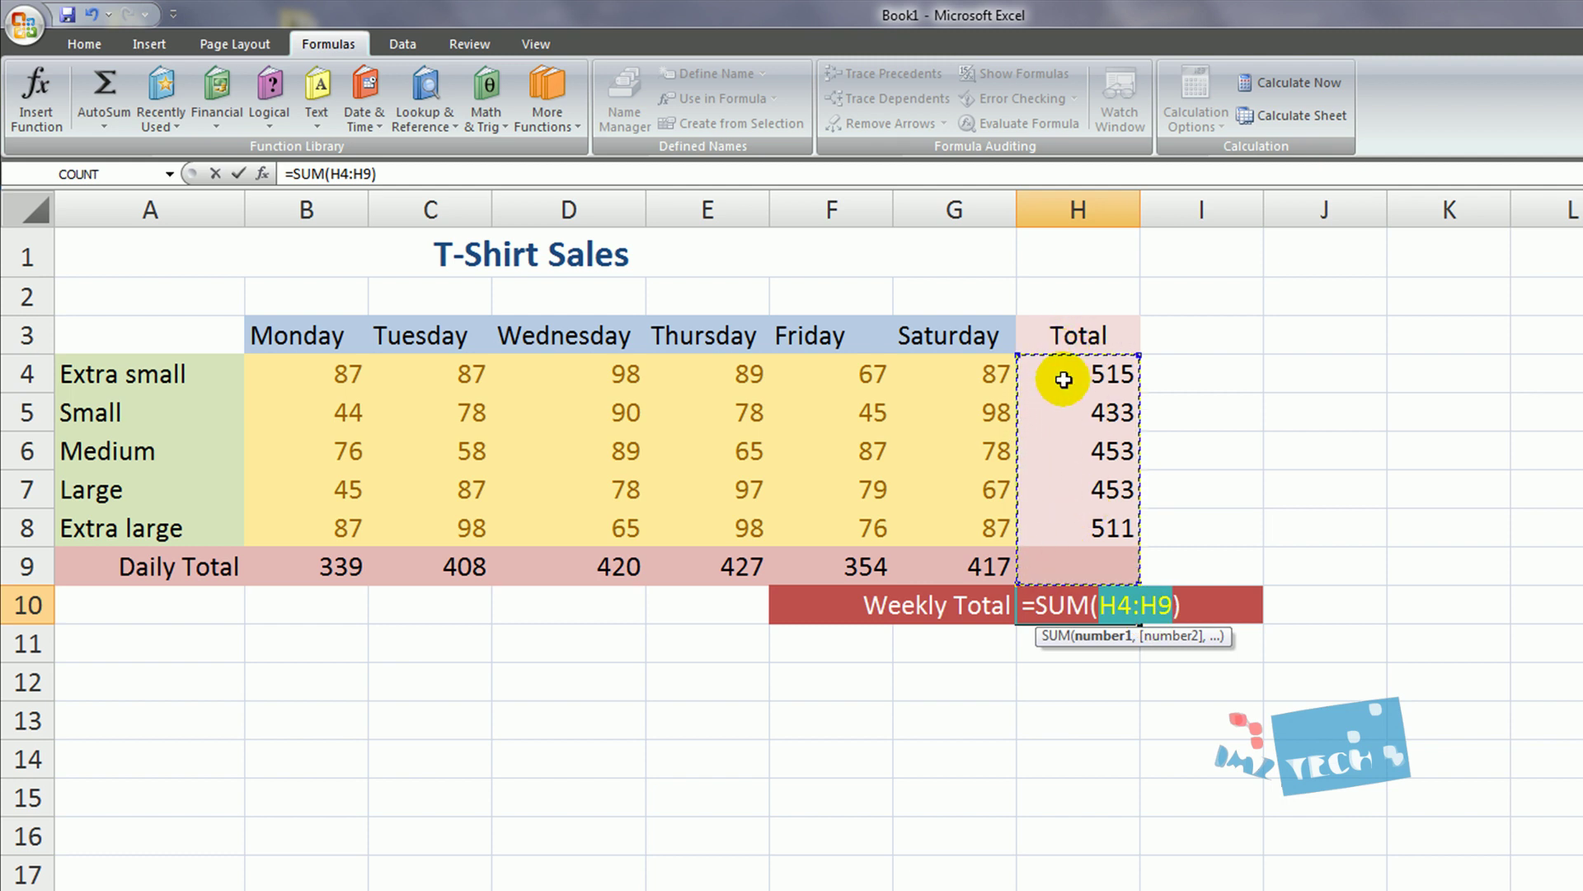
left_click_drag(1055, 373, 1076, 523)
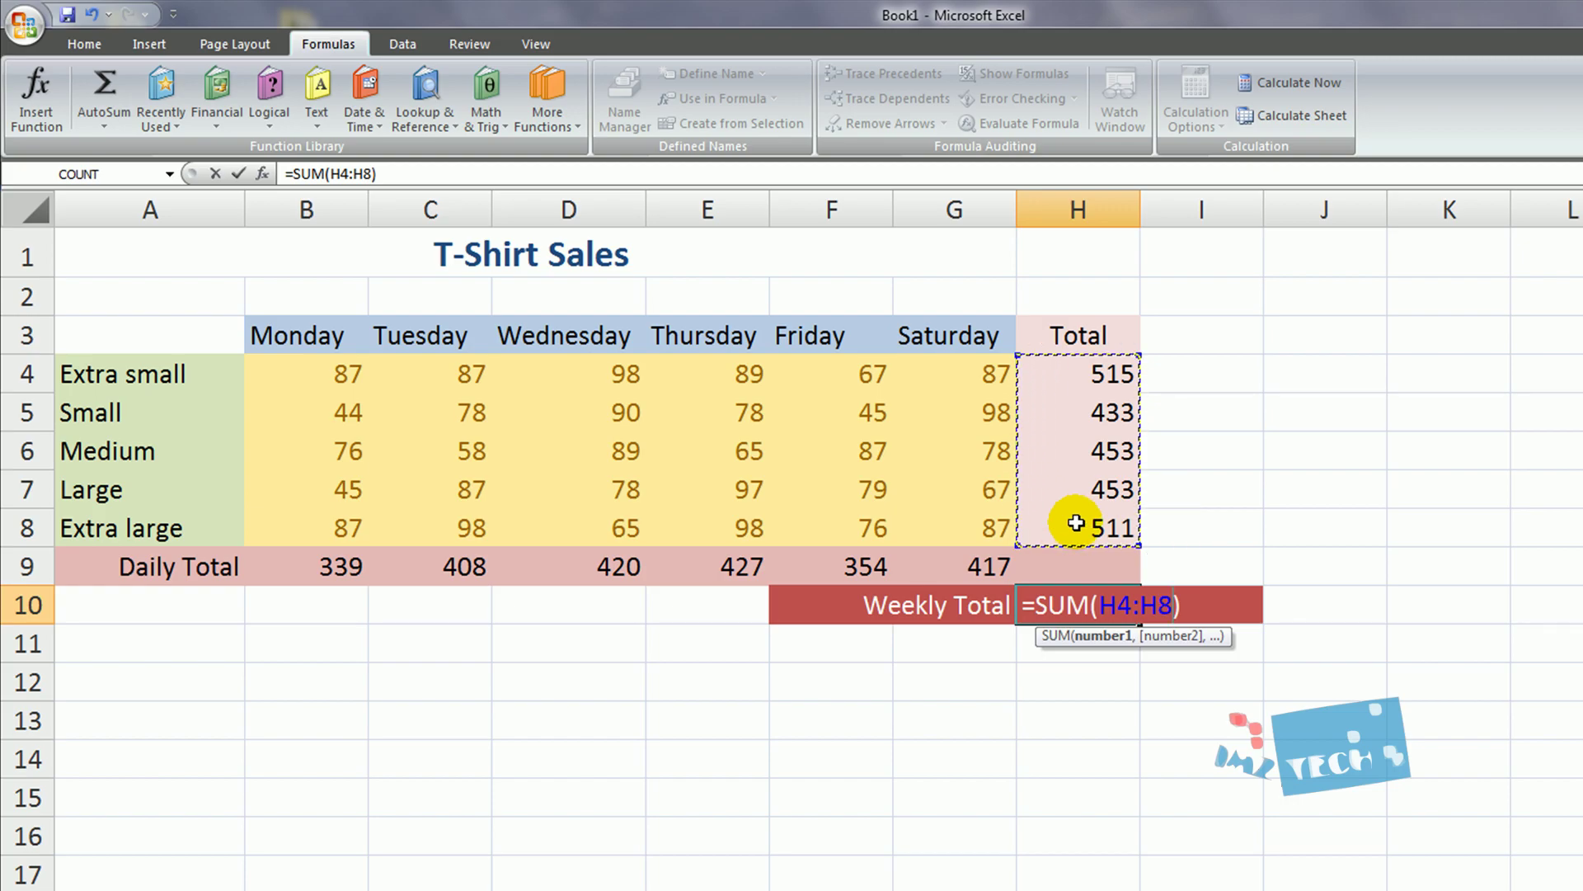
key("Return")
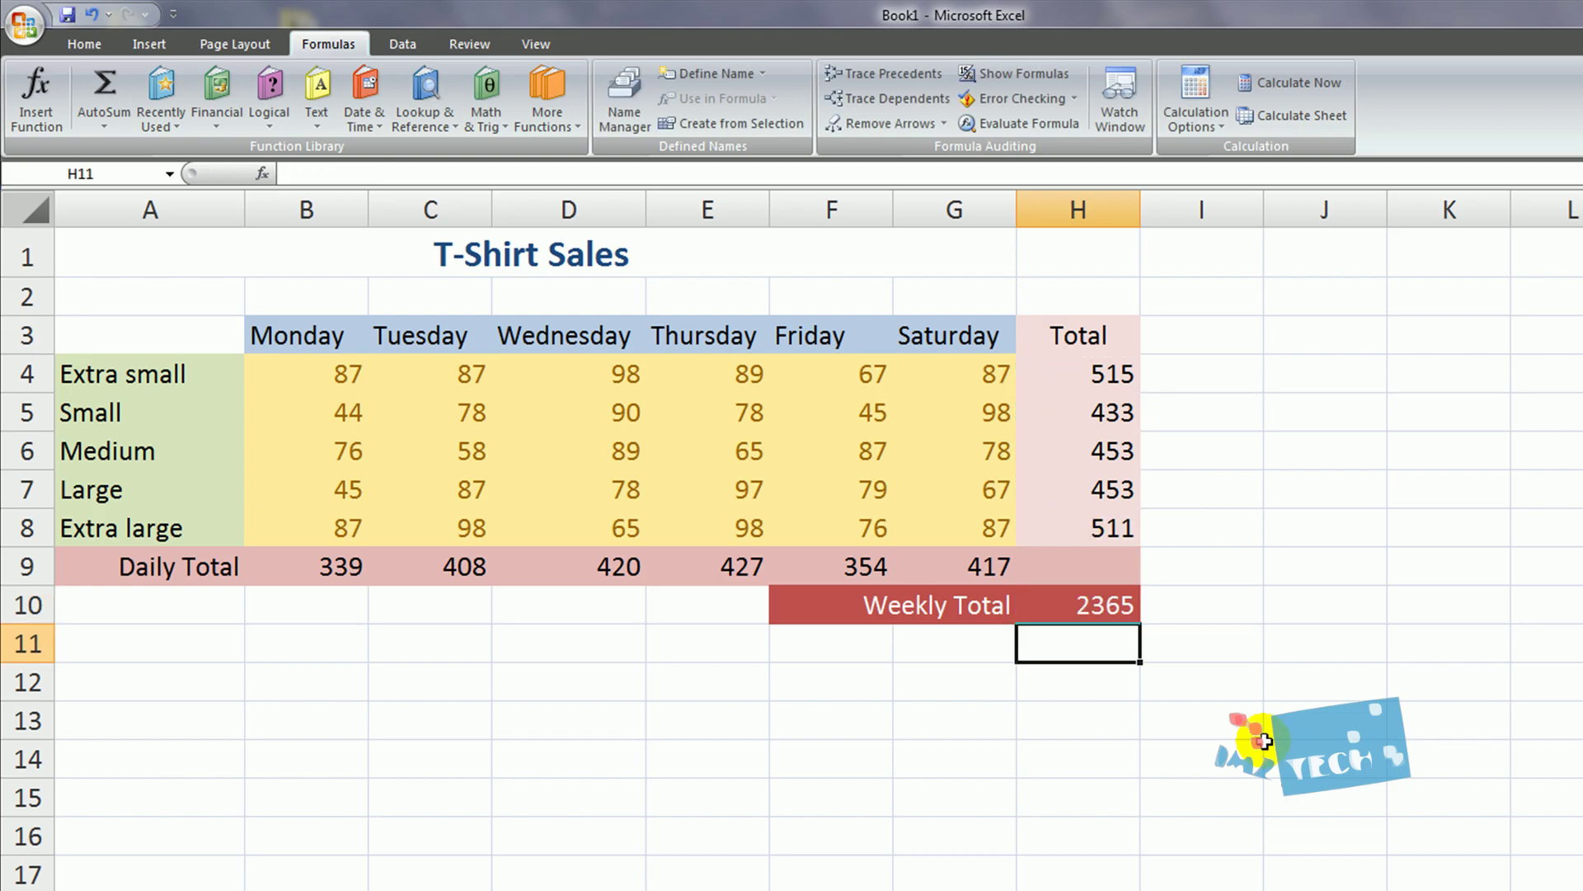